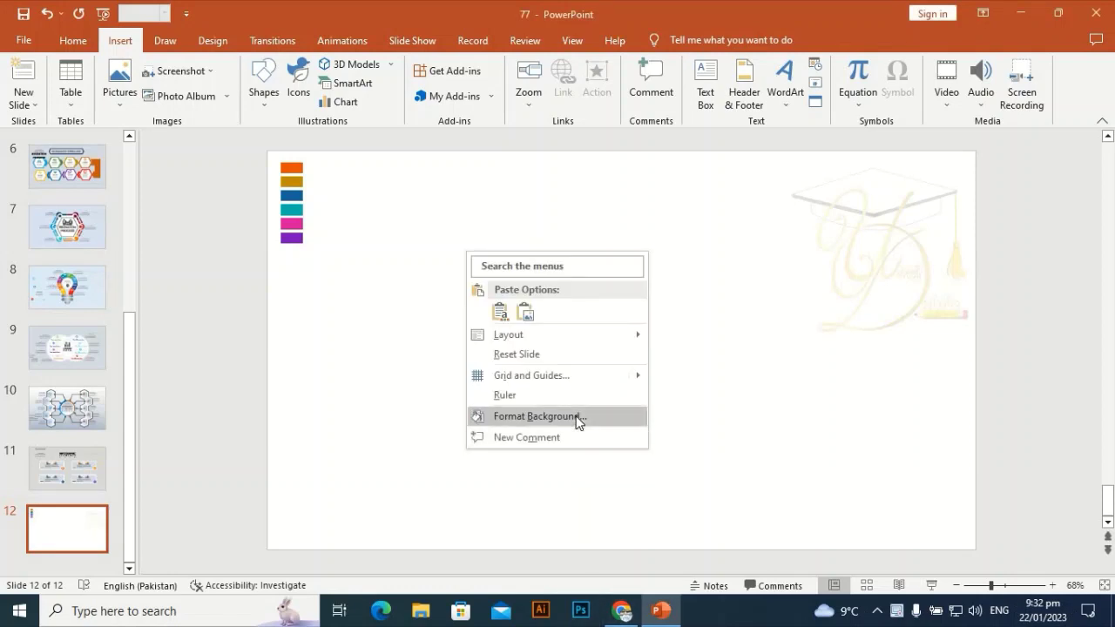
Give slide 12 a pale blue solid background fill.
{"action": "left_click", "coordinate": [577, 419]}
{"action": "left_click", "coordinate": [1068, 346]}
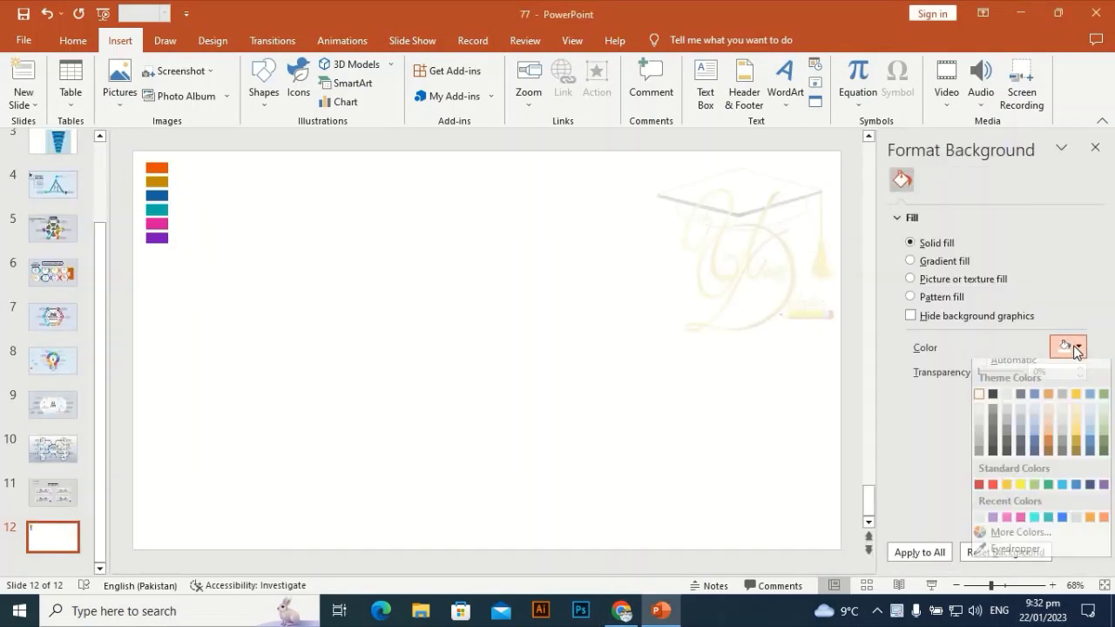
{"action": "left_click", "coordinate": [1095, 420]}
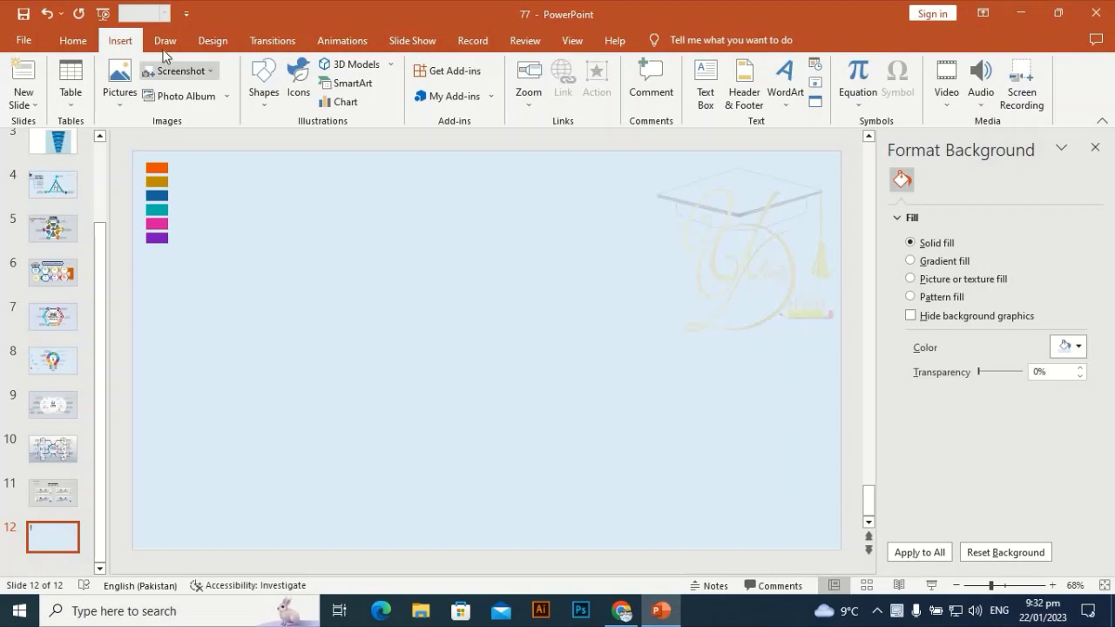
{"action": "left_click", "coordinate": [264, 91]}
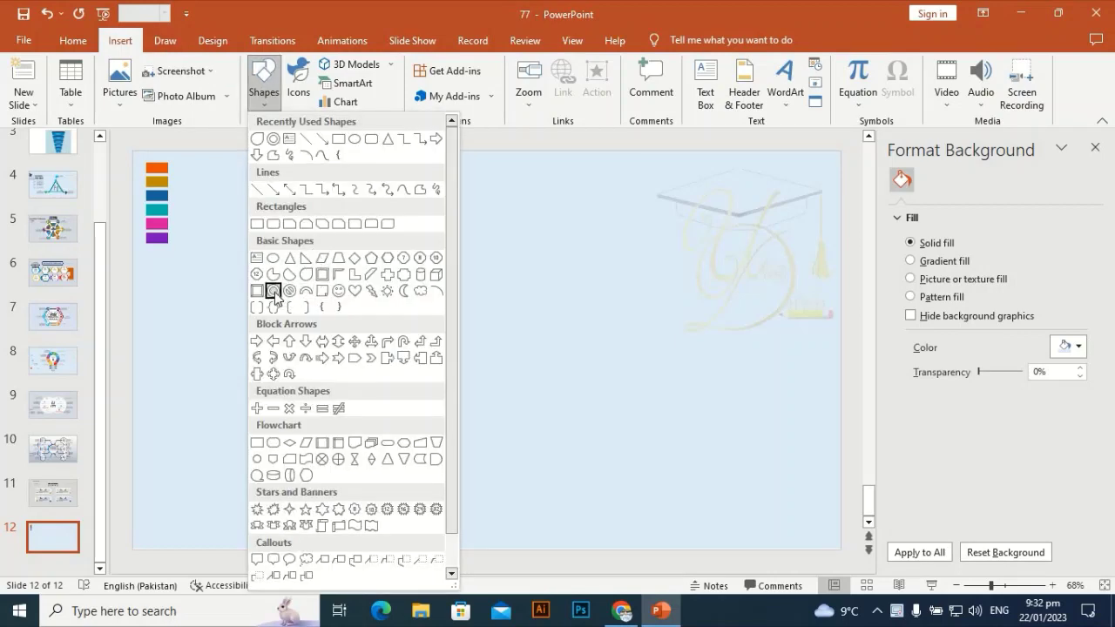
Draw a round donut, thin its ring, and centre it horizontally and vertically on the slide.
{"action": "left_click", "coordinate": [355, 294]}
{"action": "left_click_drag", "start_coordinate": [357, 293], "coordinate": [571, 500]}
{"action": "left_click_drag", "start_coordinate": [412, 394], "coordinate": [383, 393]}
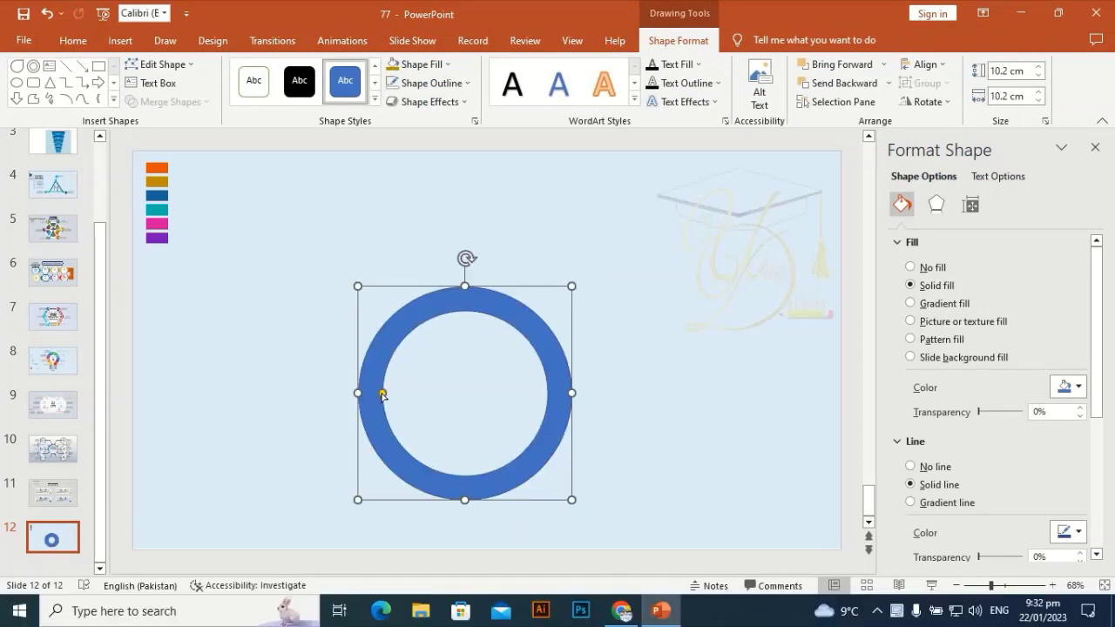
{"action": "left_click", "coordinate": [925, 65]}
{"action": "left_click", "coordinate": [965, 105]}
{"action": "left_click", "coordinate": [927, 65]}
{"action": "left_click", "coordinate": [973, 165]}
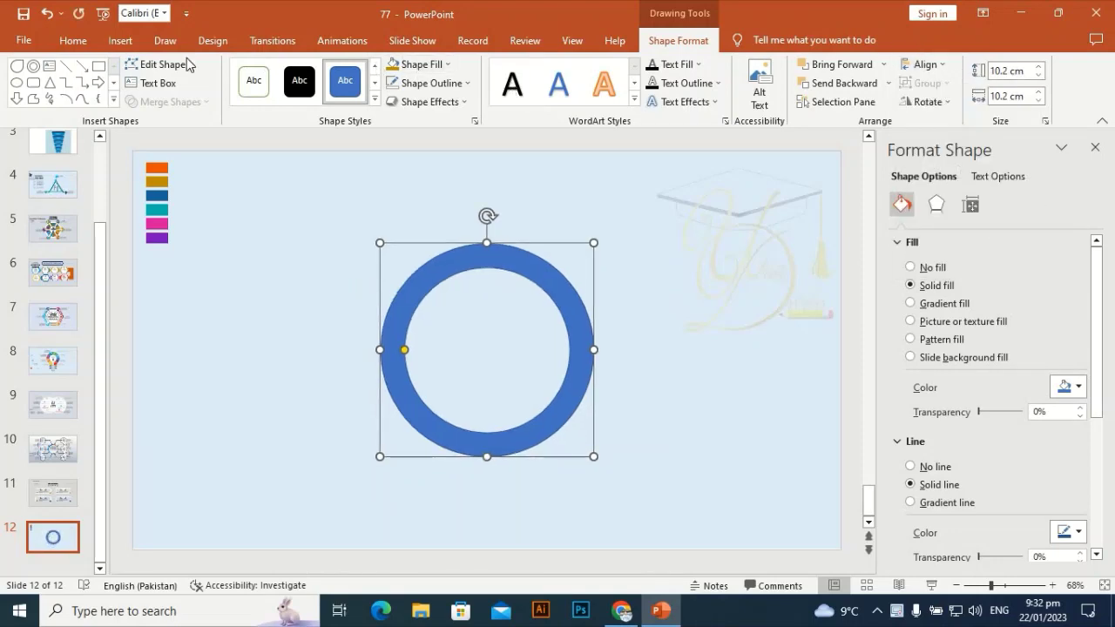
Draw a thin vertical rectangle bar across the donut's middle.
{"action": "left_click", "coordinate": [121, 41]}
{"action": "left_click", "coordinate": [263, 83]}
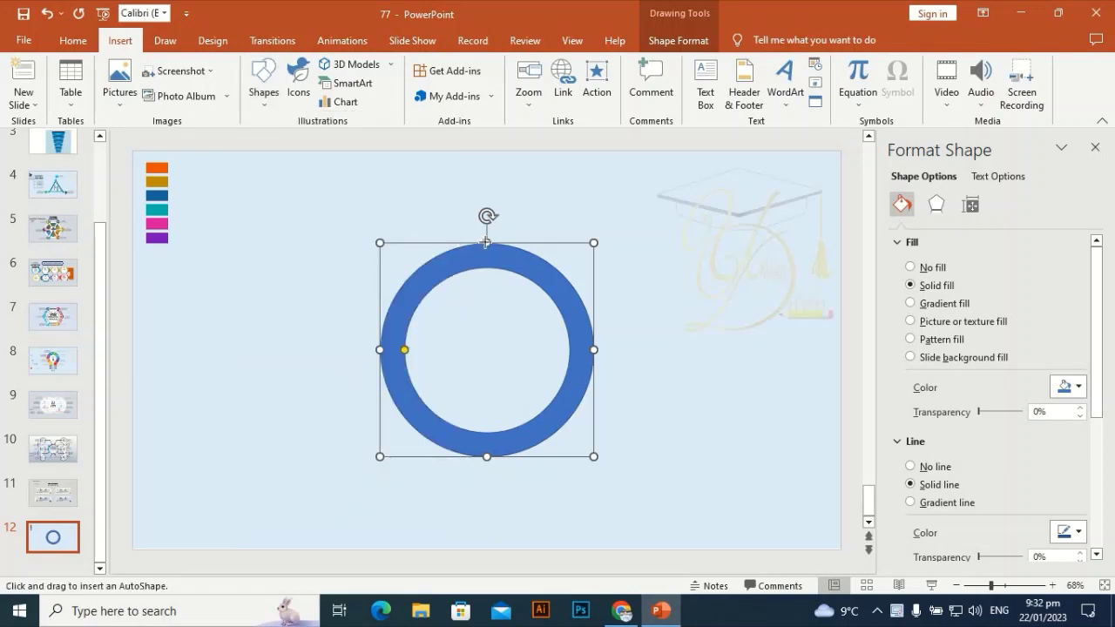
{"action": "left_click_drag", "start_coordinate": [495, 280], "coordinate": [496, 457]}
{"action": "left_click", "coordinate": [742, 423]}
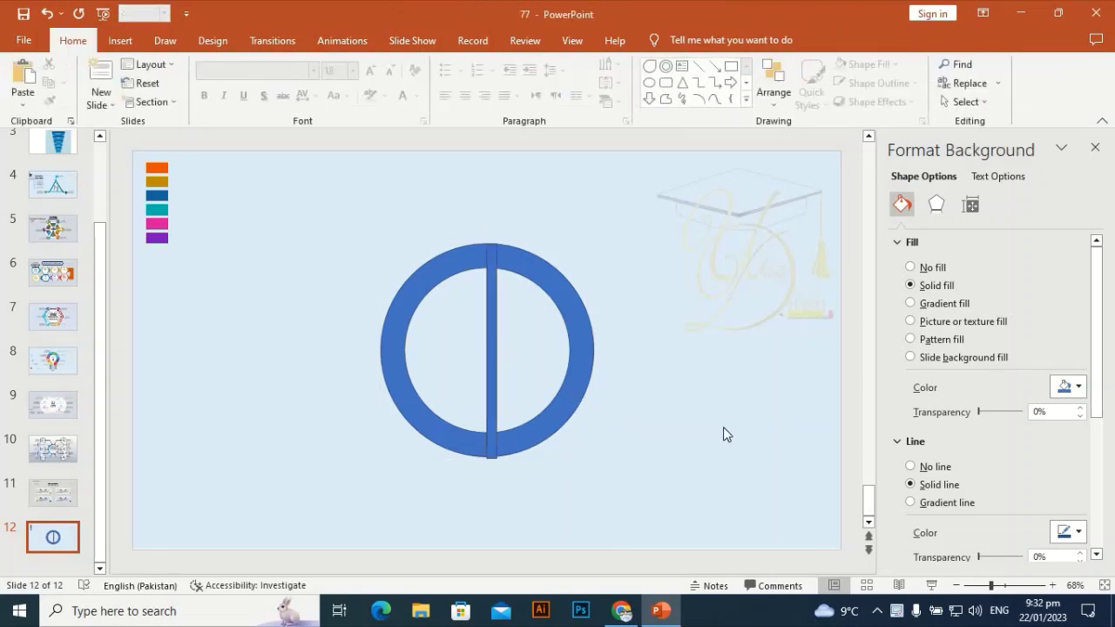
Centre the vertical bar horizontally and vertically on the slide.
{"action": "left_click", "coordinate": [492, 366]}
{"action": "left_click", "coordinate": [923, 64]}
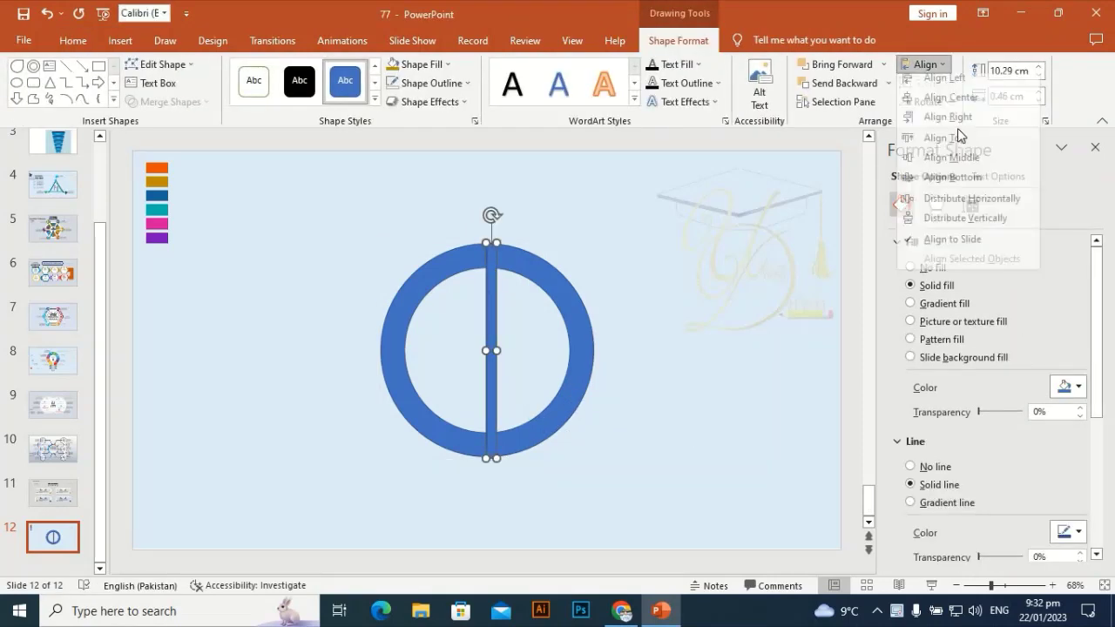
{"action": "left_click", "coordinate": [954, 105]}
{"action": "left_click", "coordinate": [927, 64]}
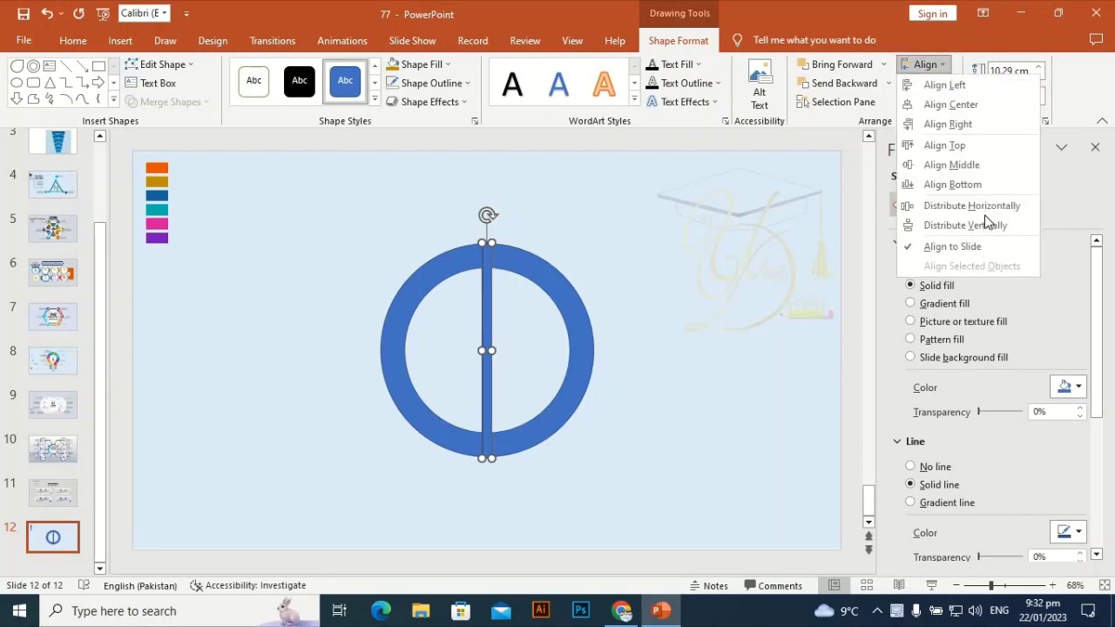
{"action": "left_click", "coordinate": [958, 166]}
Duplicate the centred bar and rotate the copies in 60° steps to form six spokes.
{"action": "key", "text": "ctrl+d"}
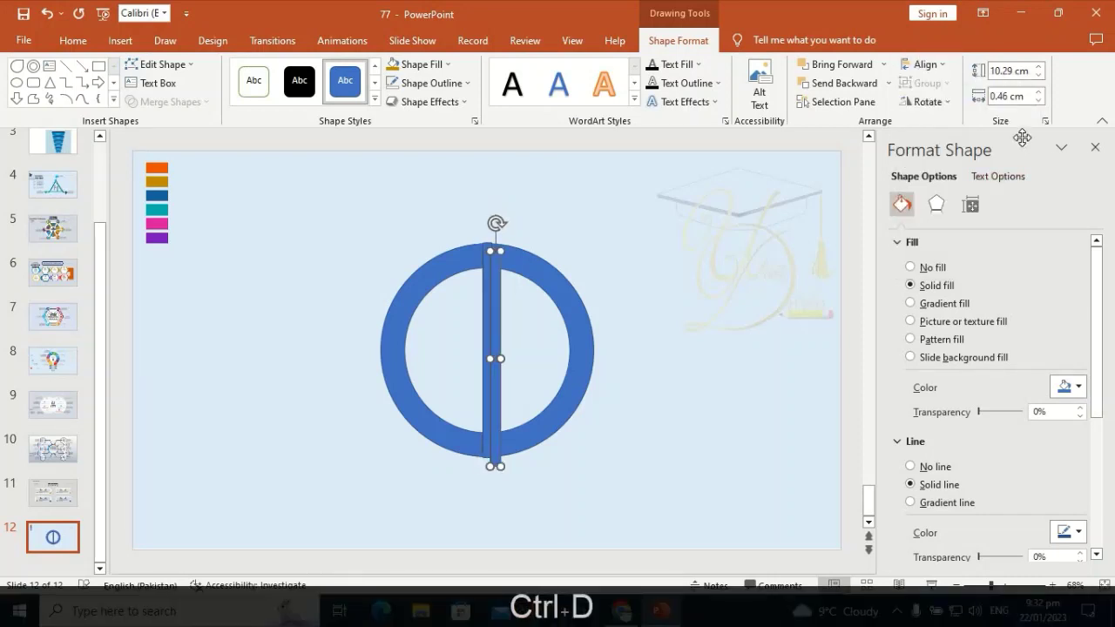
{"action": "left_click", "coordinate": [926, 65]}
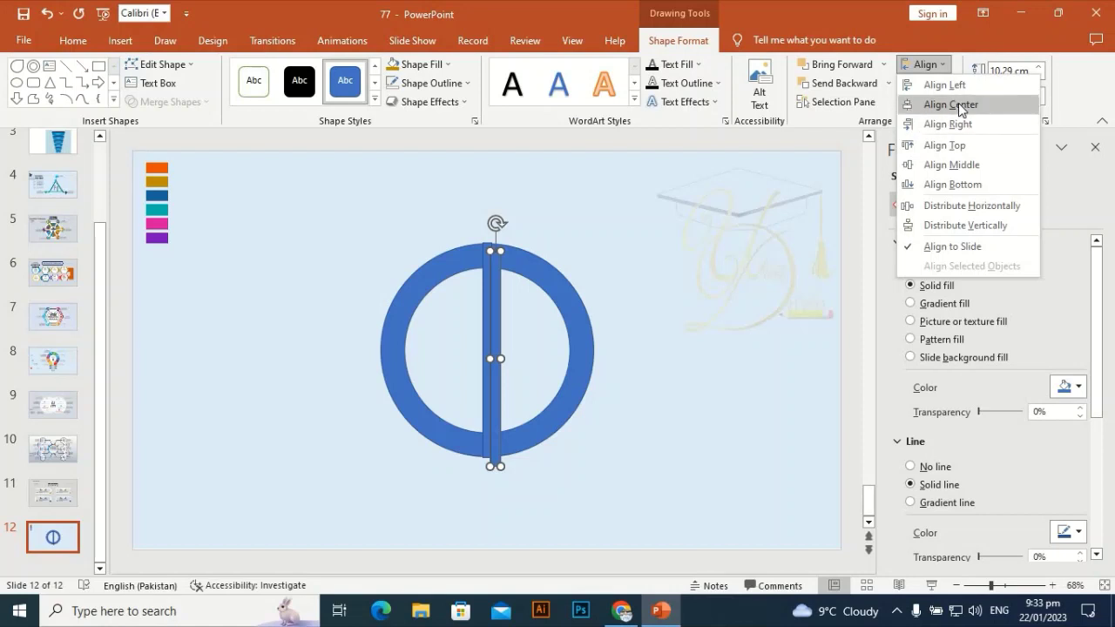
{"action": "left_click", "coordinate": [951, 105]}
{"action": "left_click", "coordinate": [925, 64]}
{"action": "left_click", "coordinate": [955, 165]}
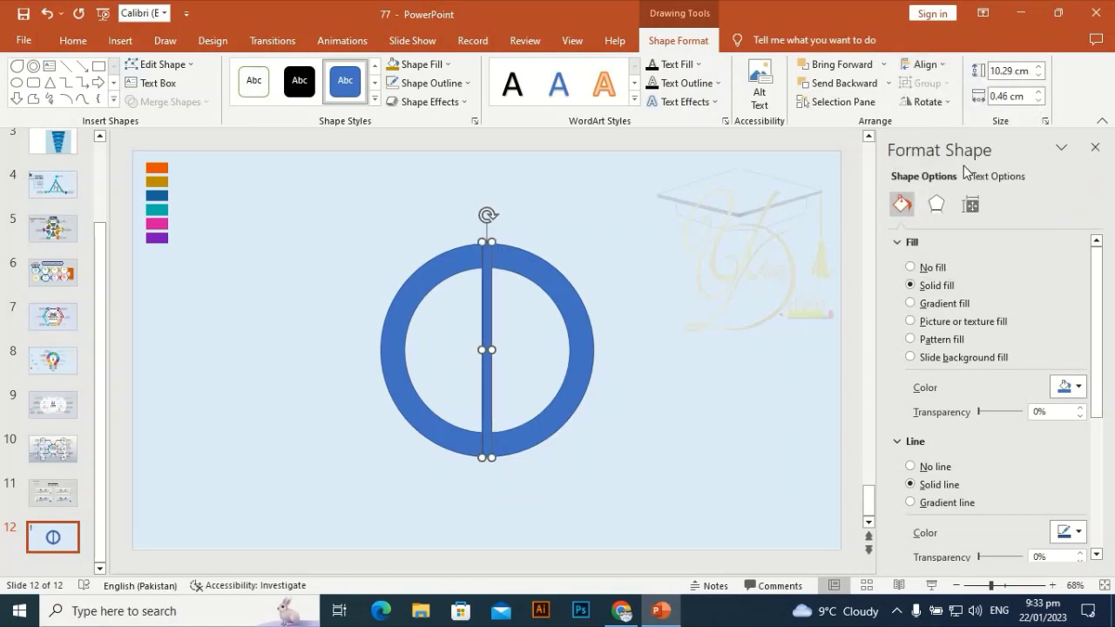
{"action": "key", "text": "alt+Right"}
{"action": "key", "text": "alt+Right"}
{"action": "key", "text": "alt+Right"}
{"action": "key", "text": "alt+Right"}
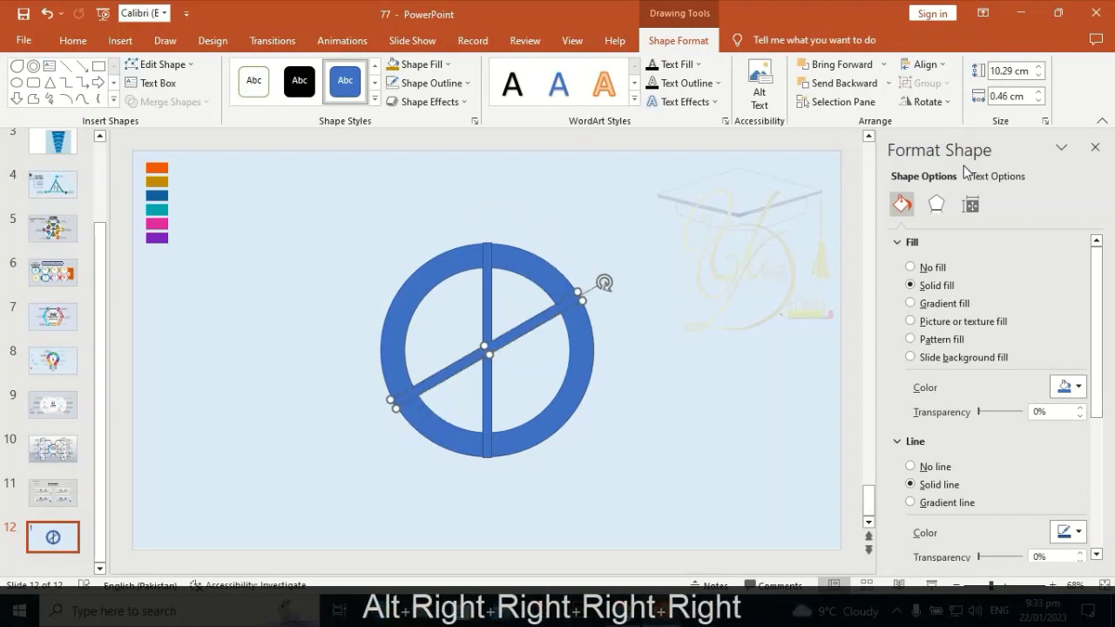
{"action": "key", "text": "ctrl+d"}
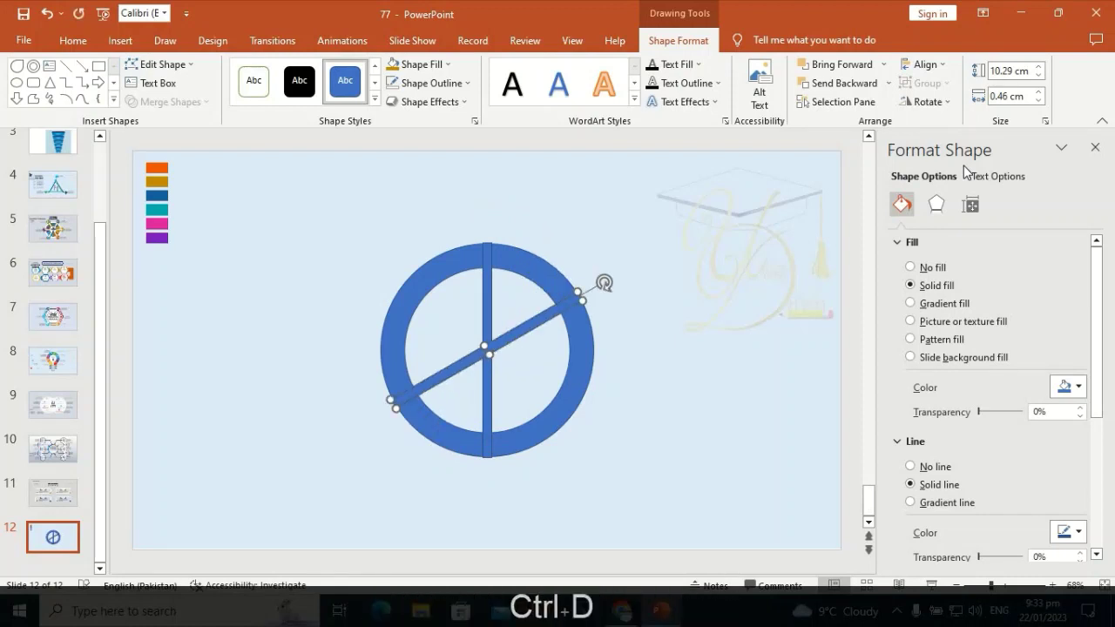
{"action": "key", "text": "alt+Right"}
{"action": "key", "text": "alt+Right"}
{"action": "key", "text": "alt+Right"}
{"action": "key", "text": "alt+Right"}
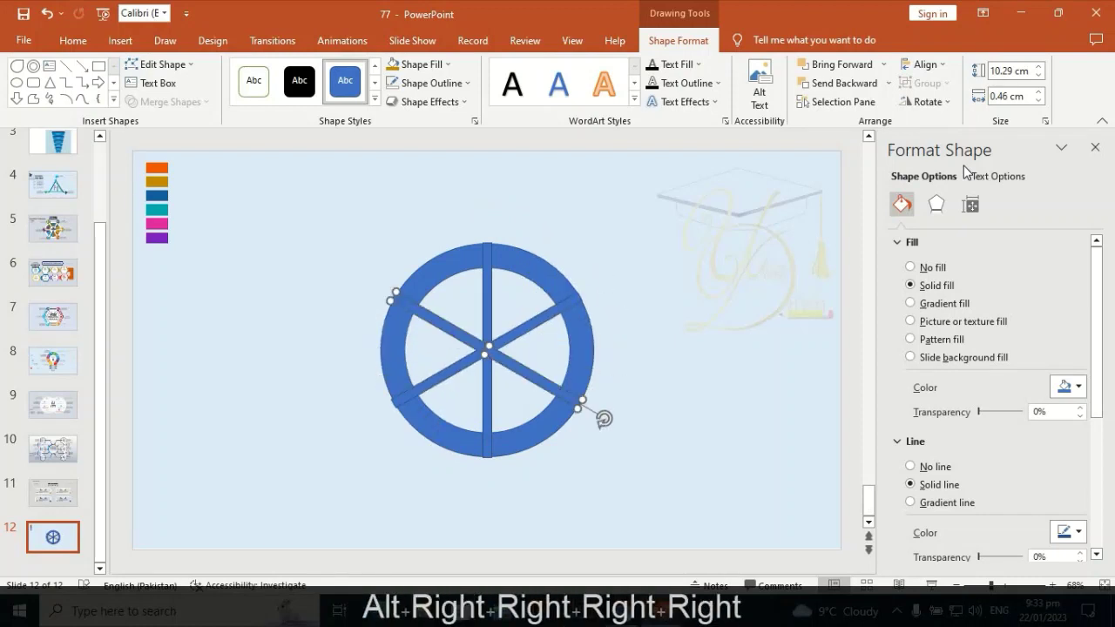
Remove the outline from the spokes and the ring.
{"action": "left_click", "coordinate": [487, 303], "text": "shift"}
{"action": "left_click", "coordinate": [557, 311], "text": "shift"}
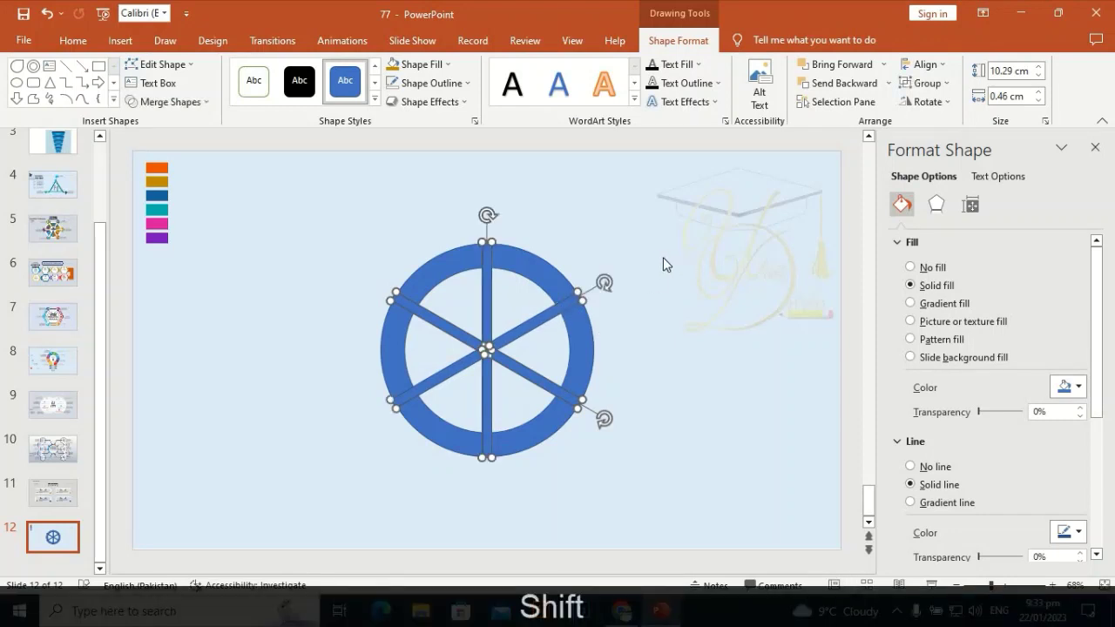
{"action": "left_click", "coordinate": [544, 270], "text": "shift"}
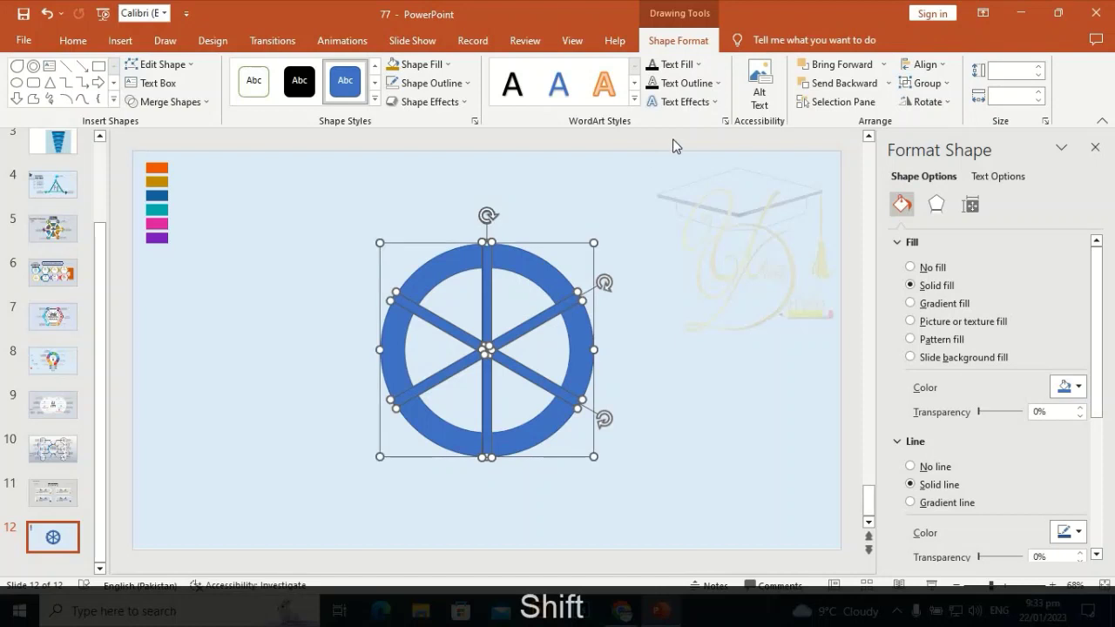
{"action": "left_click", "coordinate": [435, 83]}
{"action": "left_click", "coordinate": [426, 257]}
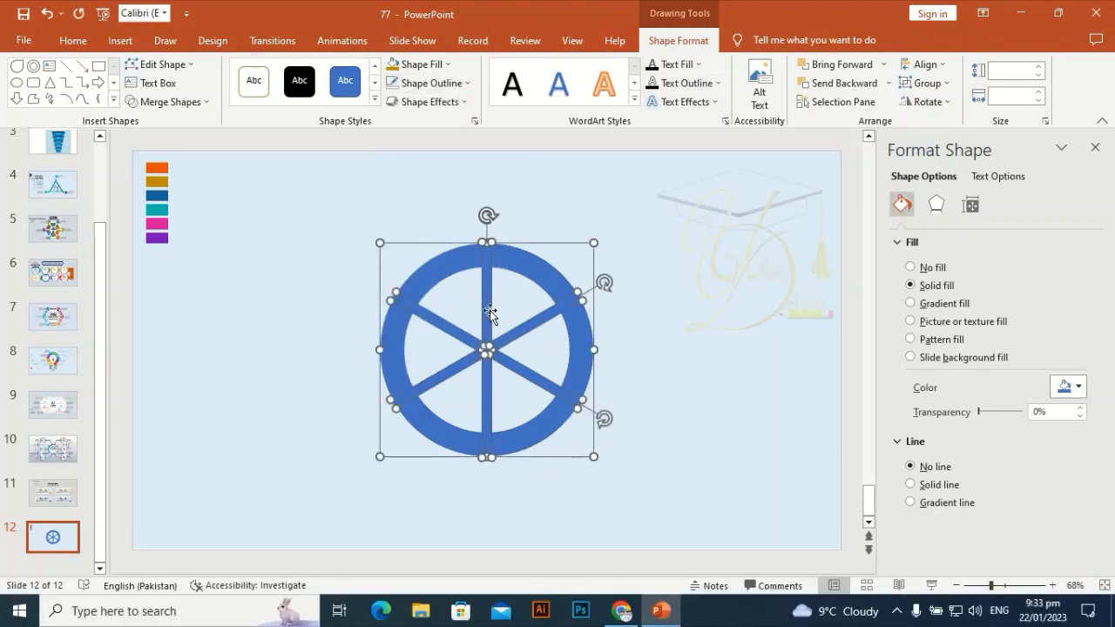
Duplicate the spokes and group the copy into one object.
{"action": "left_click", "coordinate": [531, 258], "text": "shift"}
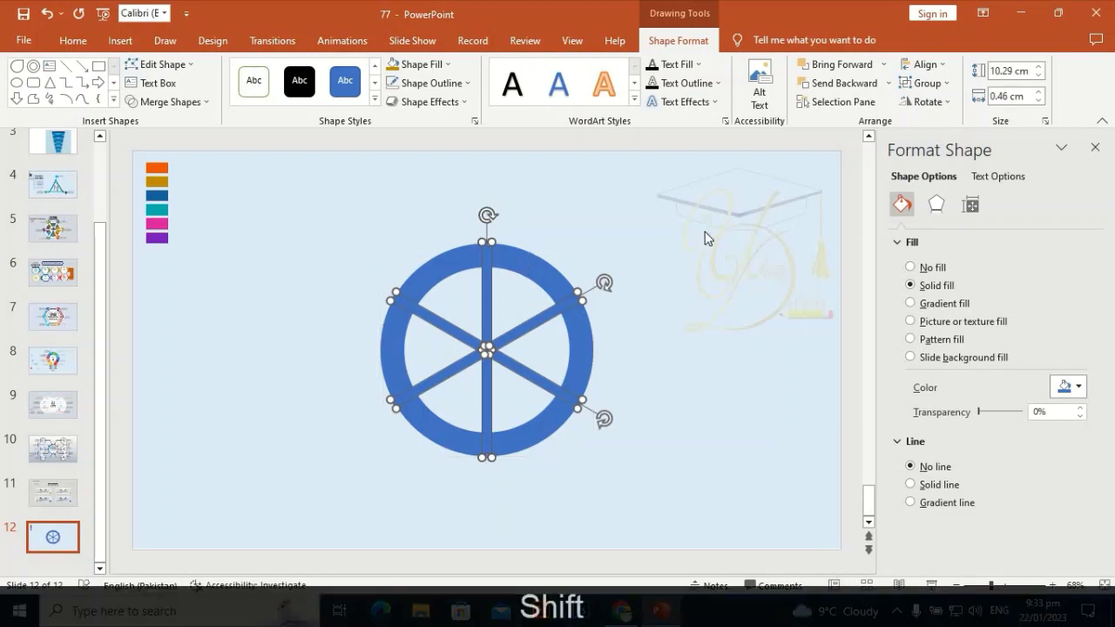
{"action": "key", "text": "ctrl+shift+d"}
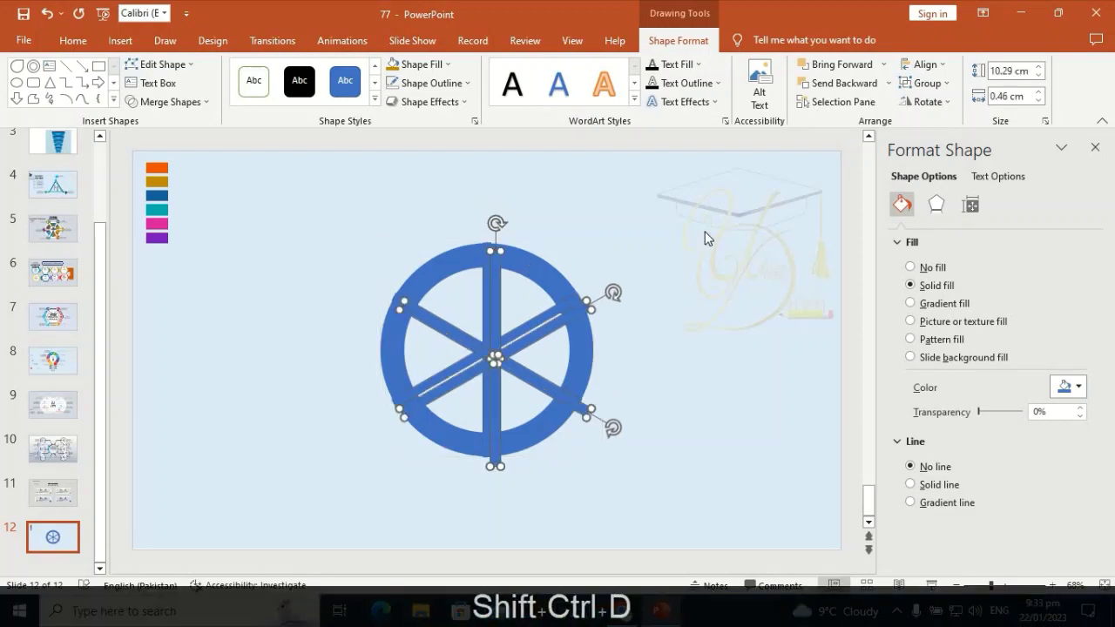
{"action": "key", "text": "ctrl+g"}
Fragment the whole wheel into separate pieces with Merge Shapes.
{"action": "left_click_drag", "start_coordinate": [492, 365], "coordinate": [762, 309]}
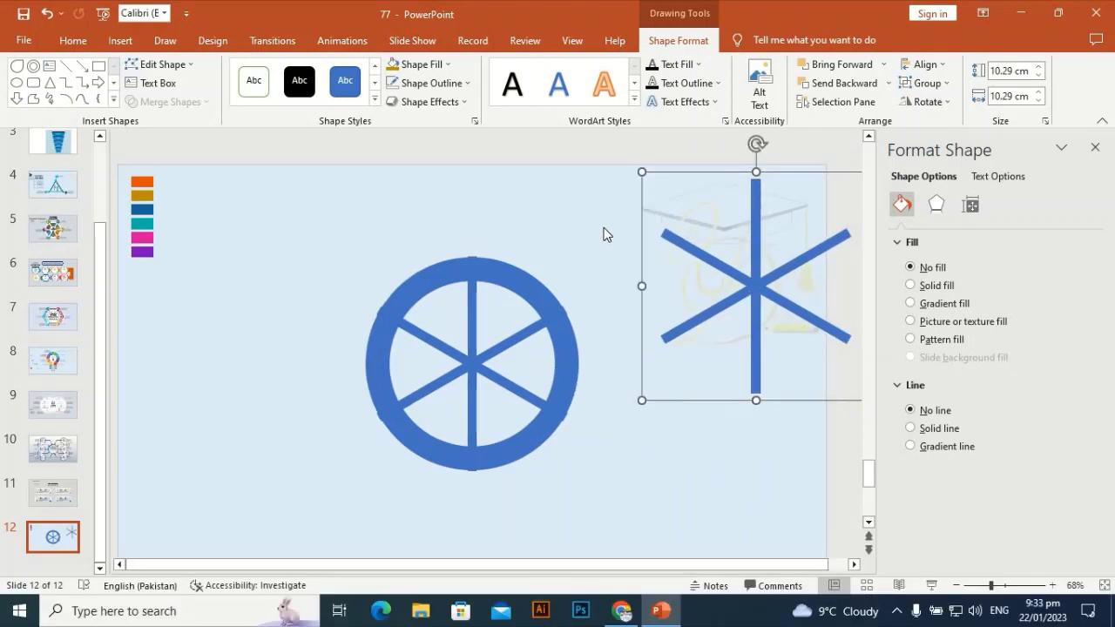
{"action": "left_click_drag", "start_coordinate": [611, 222], "coordinate": [302, 521]}
{"action": "left_click", "coordinate": [207, 102]}
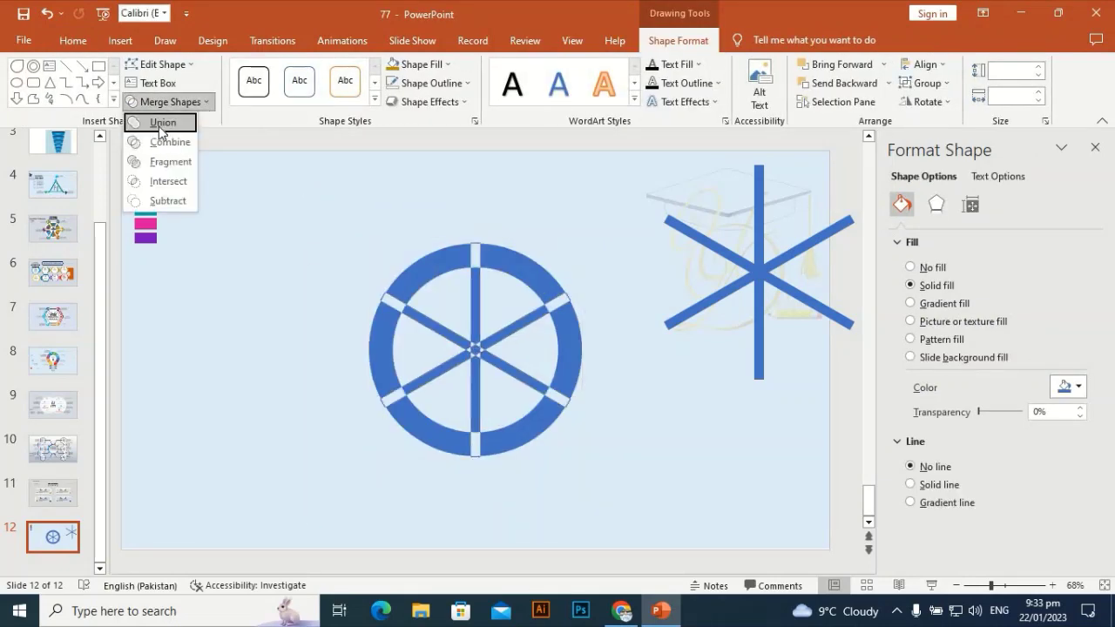
{"action": "left_click", "coordinate": [170, 162]}
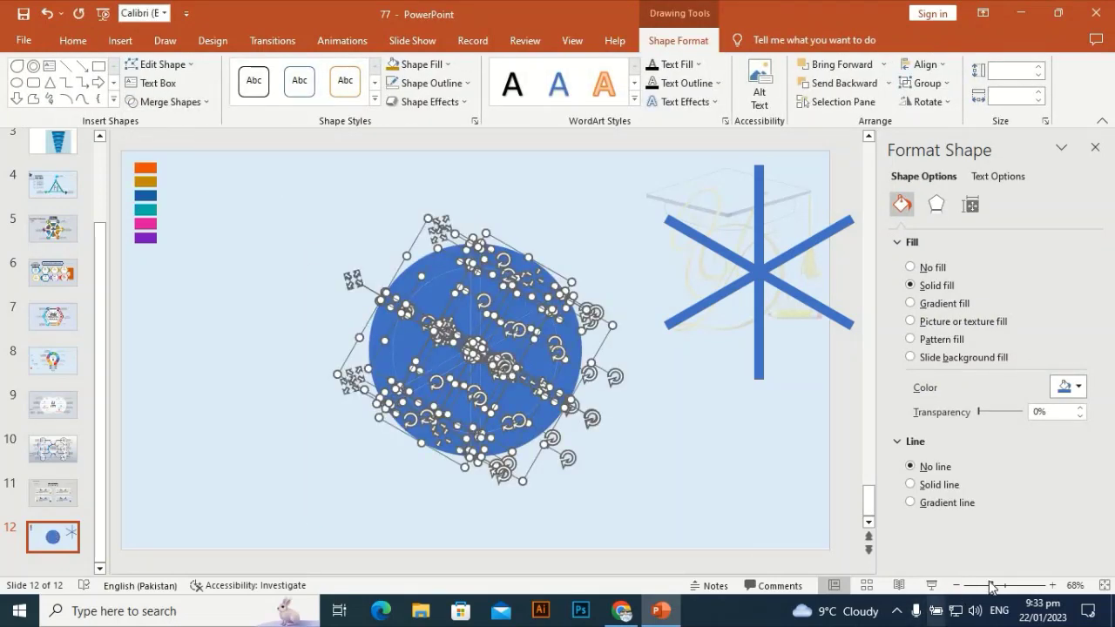
Delete leftover fragments, keeping six ring arcs, and move the blue asterisk onto the centre.
{"action": "left_click_drag", "start_coordinate": [994, 593], "coordinate": [1004, 585]}
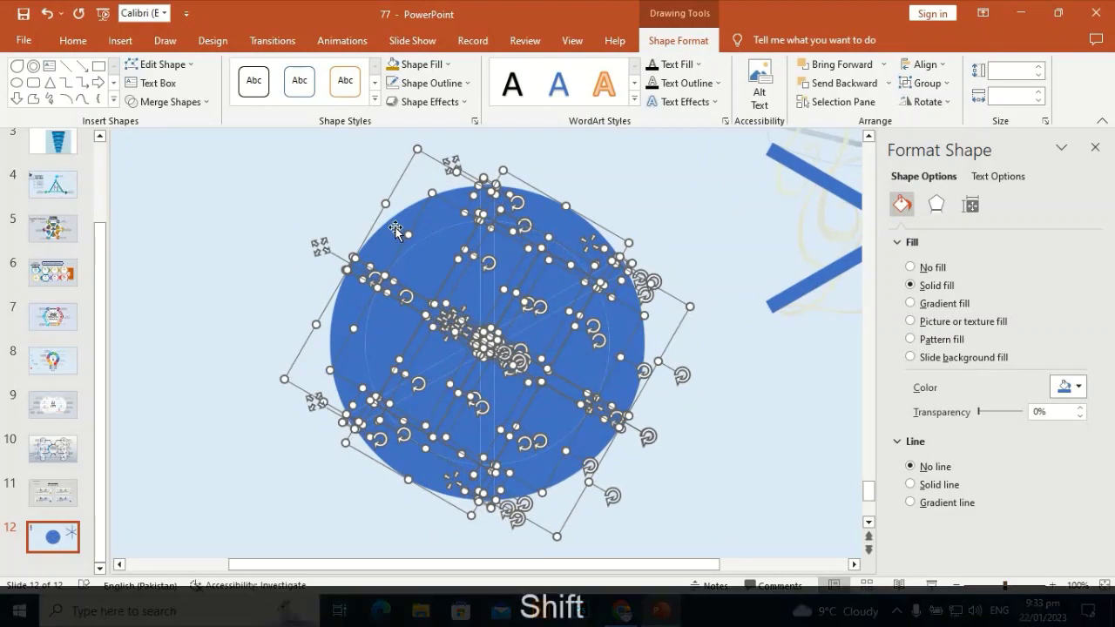
{"action": "left_click", "coordinate": [562, 224], "text": "shift"}
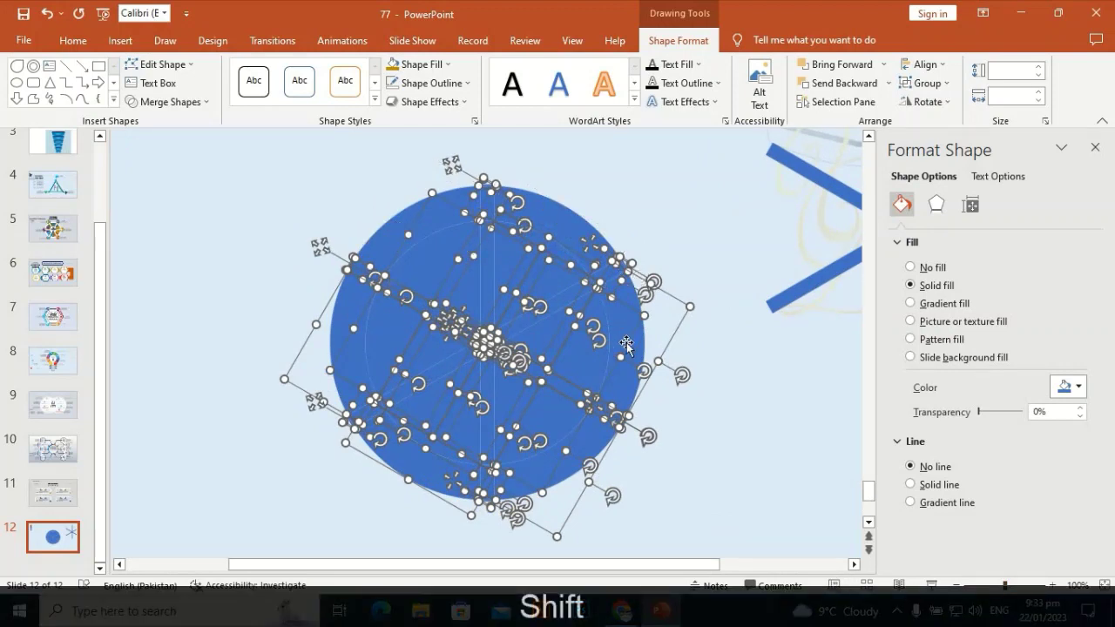
{"action": "left_click", "coordinate": [622, 331], "text": "shift"}
{"action": "left_click", "coordinate": [597, 447], "text": "shift"}
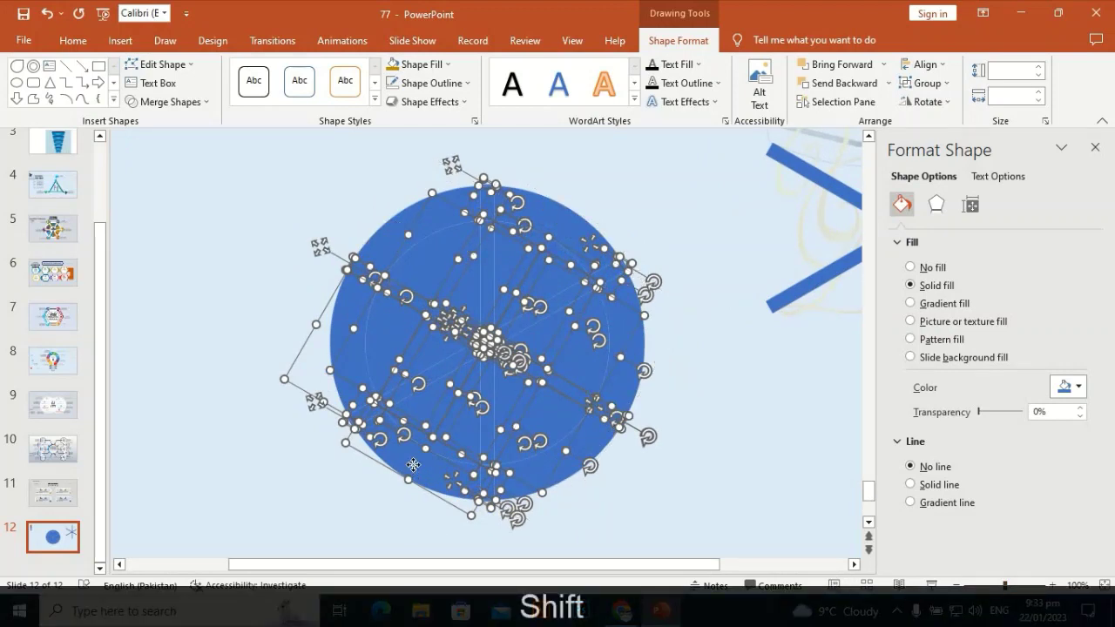
{"action": "left_click", "coordinate": [413, 465], "text": "shift"}
{"action": "left_click", "coordinate": [339, 312], "text": "shift"}
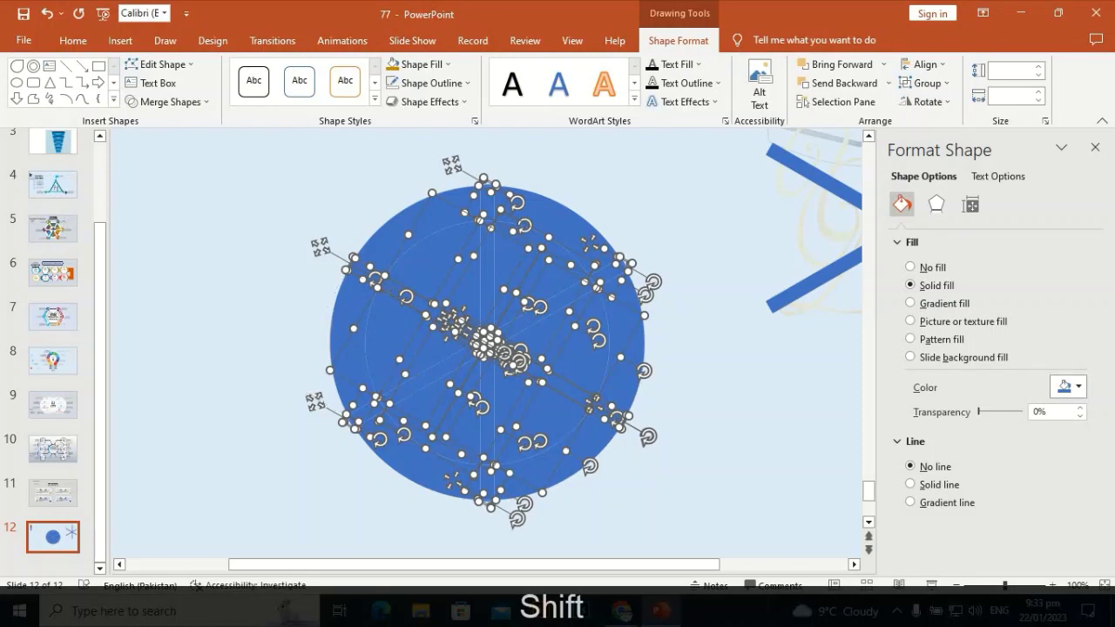
{"action": "key", "text": "Delete"}
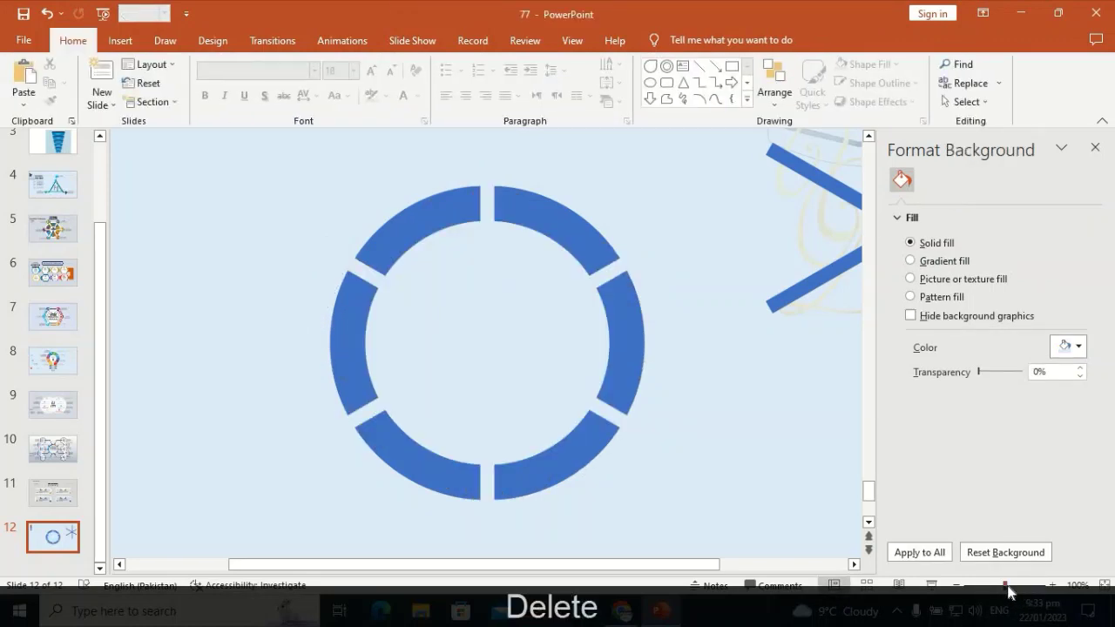
{"action": "left_click_drag", "start_coordinate": [1005, 586], "coordinate": [986, 586]}
{"action": "left_click_drag", "start_coordinate": [729, 298], "coordinate": [494, 352]}
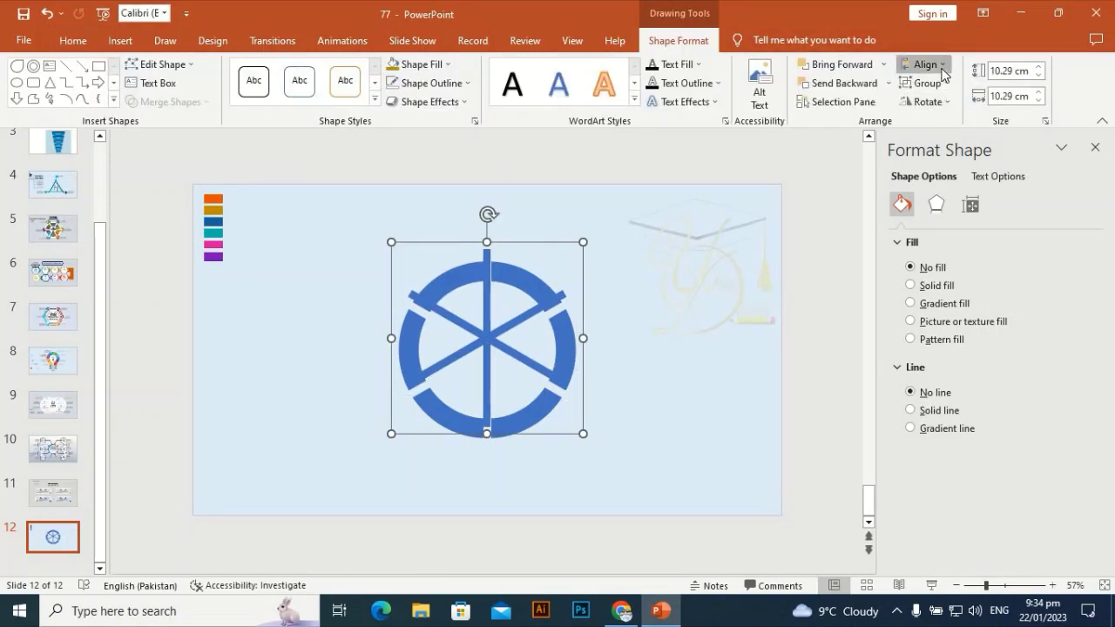
Centre the wheel horizontally and vertically on the slide.
{"action": "left_click", "coordinate": [925, 65]}
{"action": "left_click", "coordinate": [963, 106]}
{"action": "left_click", "coordinate": [926, 64]}
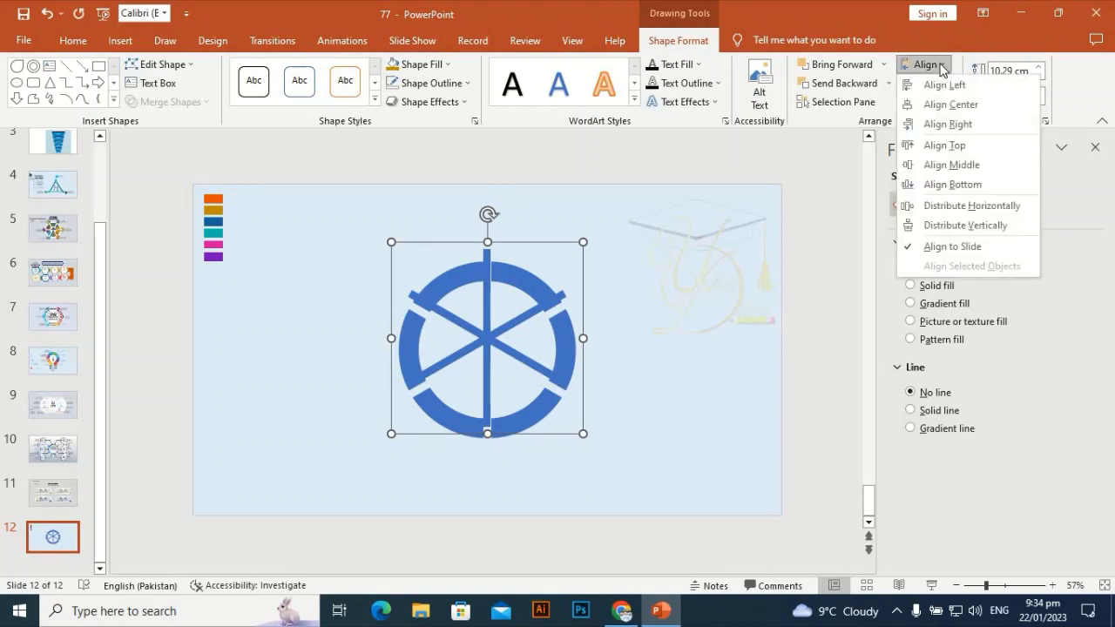
{"action": "left_click", "coordinate": [948, 164]}
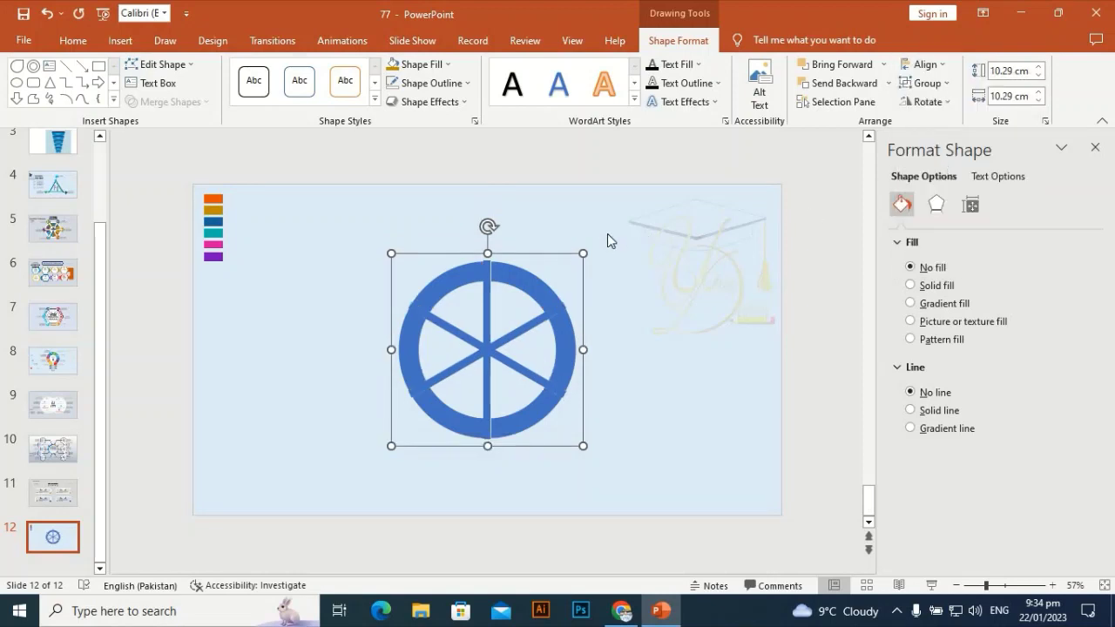
{"action": "left_click", "coordinate": [670, 233]}
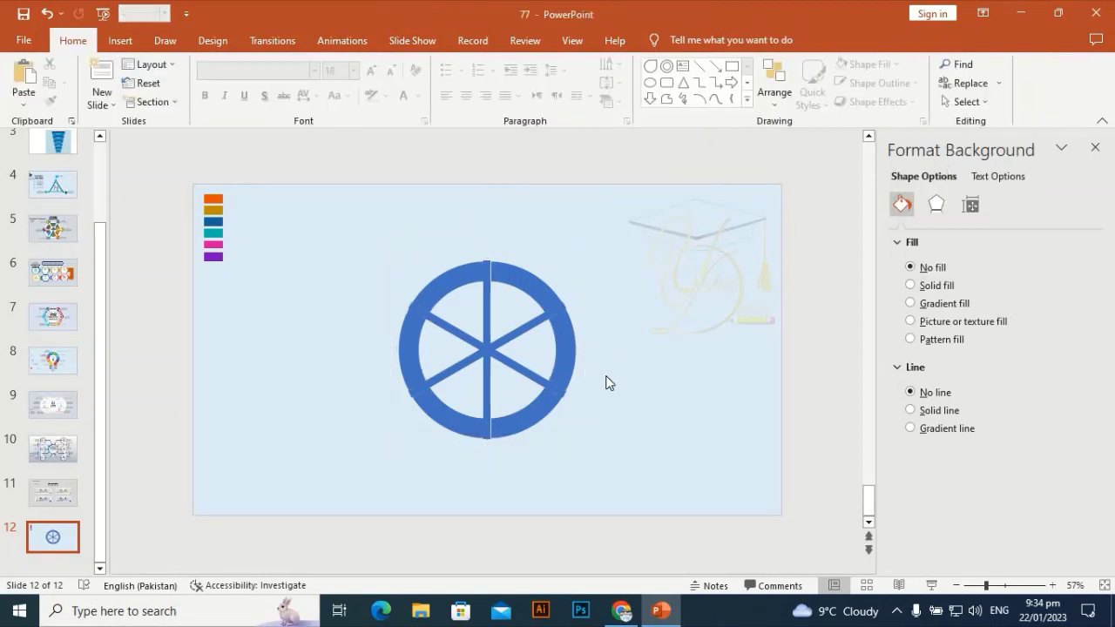
Add an outer shadow to the wheel at 65% transparency and 102% size.
{"action": "left_click", "coordinate": [488, 332]}
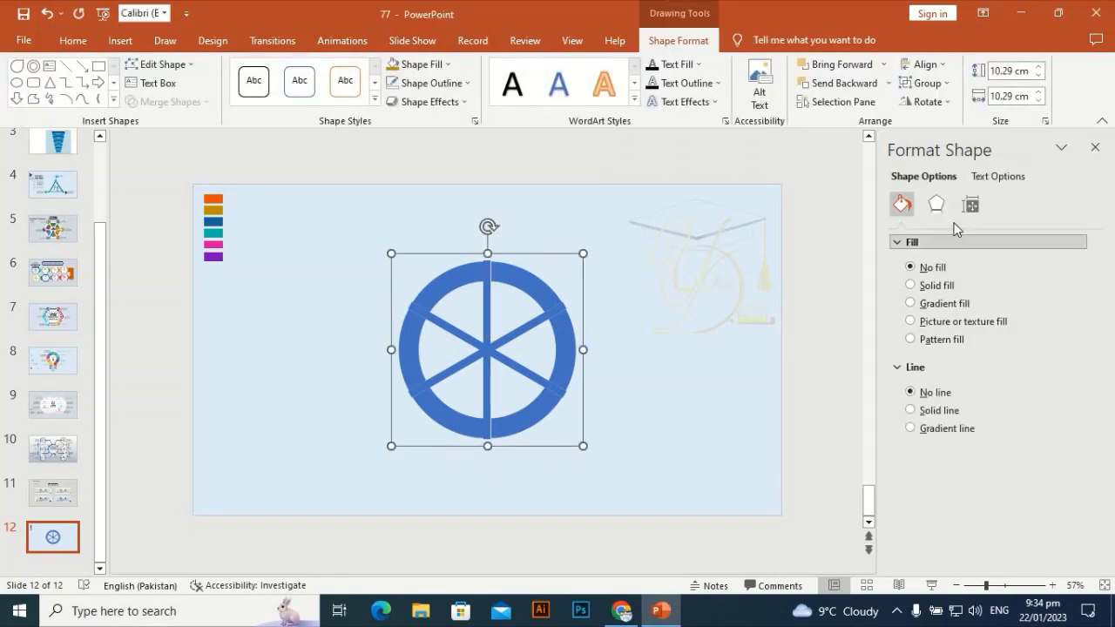
{"action": "left_click", "coordinate": [937, 207]}
{"action": "left_click", "coordinate": [1078, 266]}
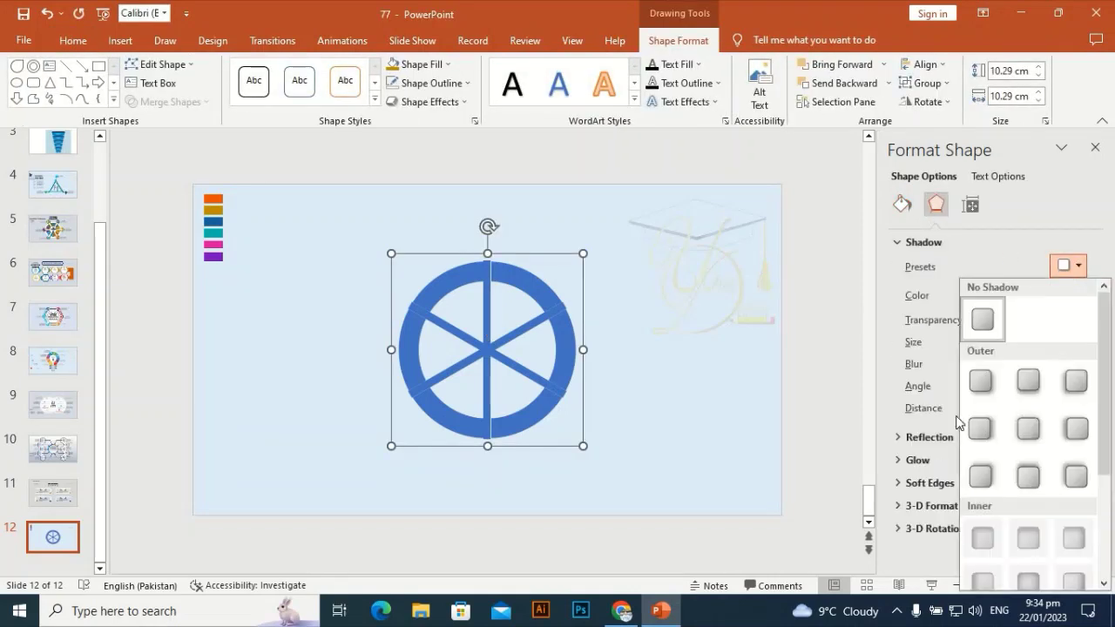
{"action": "left_click", "coordinate": [1028, 382]}
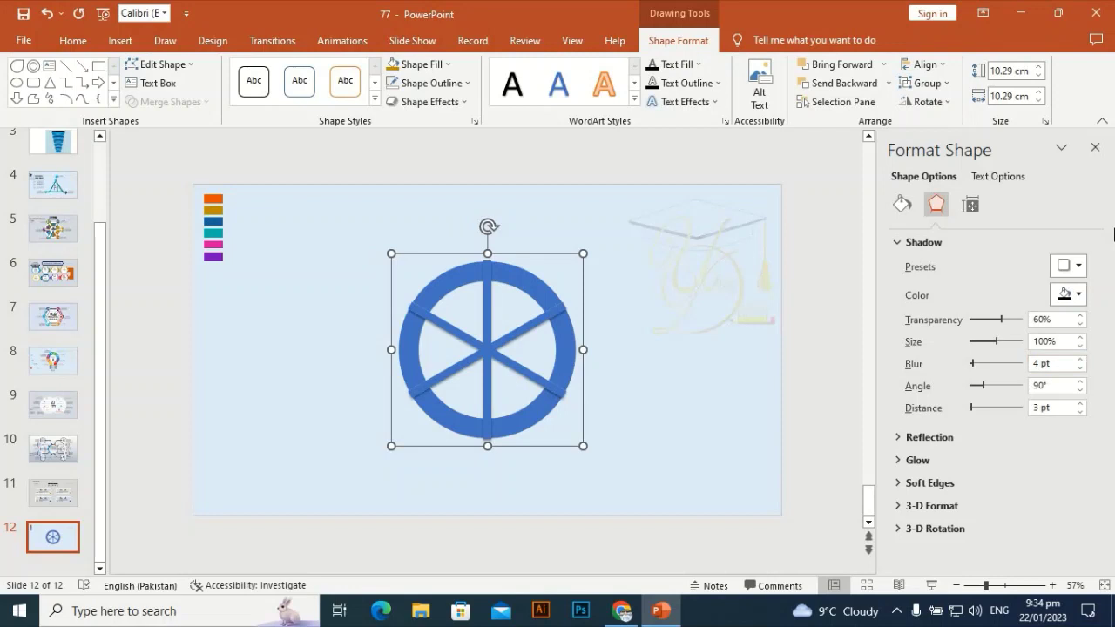
{"action": "left_click", "coordinate": [1080, 315]}
{"action": "left_click", "coordinate": [1080, 337]}
{"action": "left_click", "coordinate": [1081, 337]}
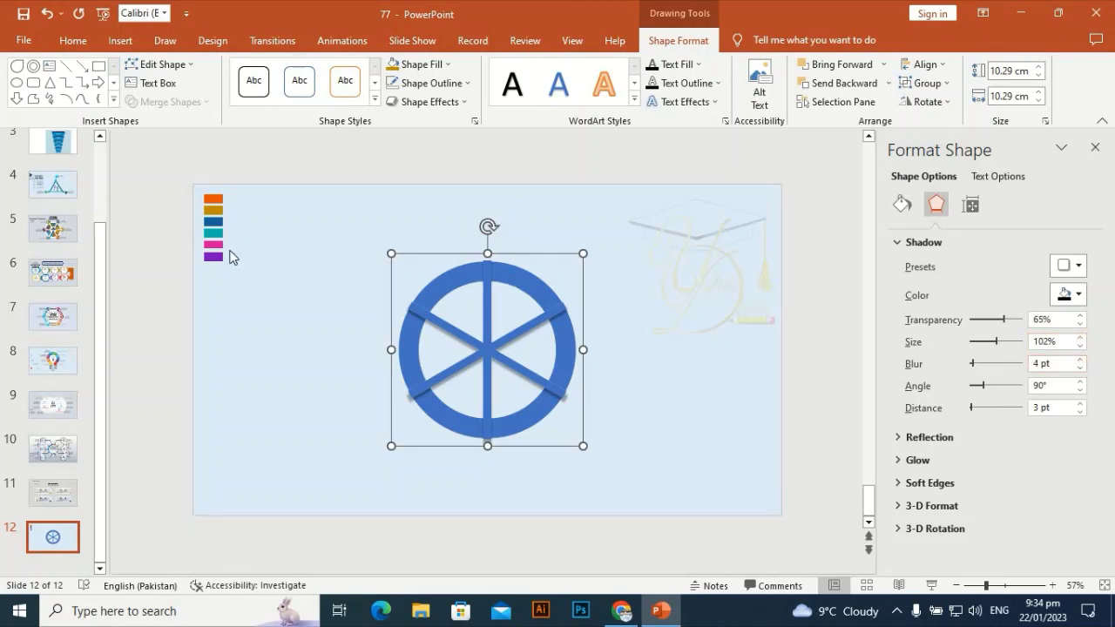
Colour the spokes grey.
{"action": "left_click", "coordinate": [442, 66]}
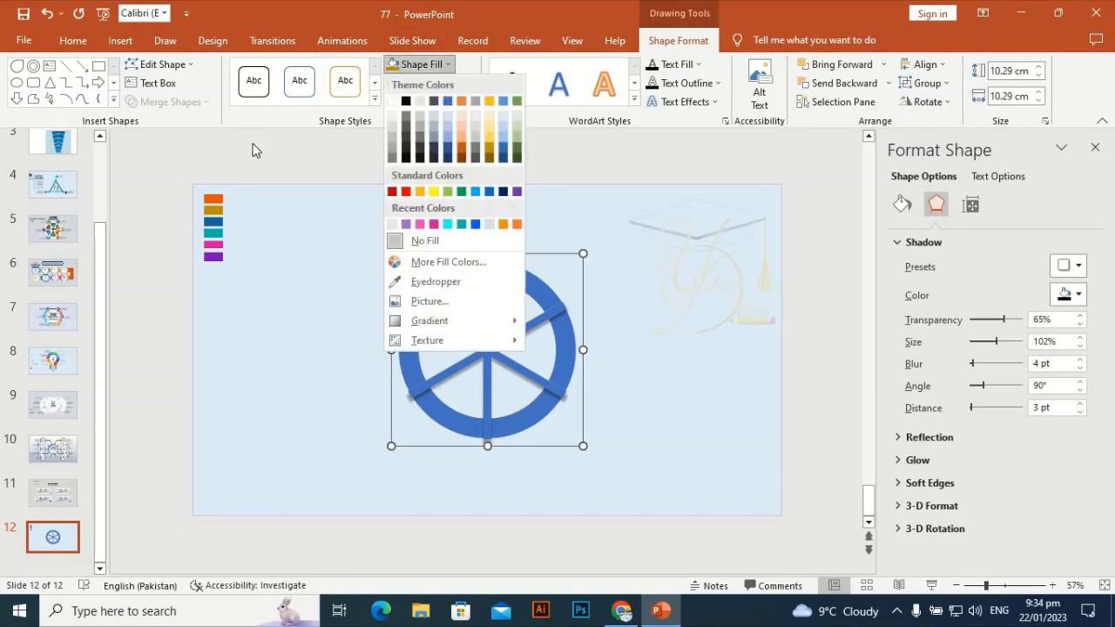
{"action": "left_click", "coordinate": [392, 152]}
{"action": "left_click", "coordinate": [710, 254]}
Give the top arc a gradient fill with one stop sampled from the orange key swatch.
{"action": "left_click", "coordinate": [441, 281]}
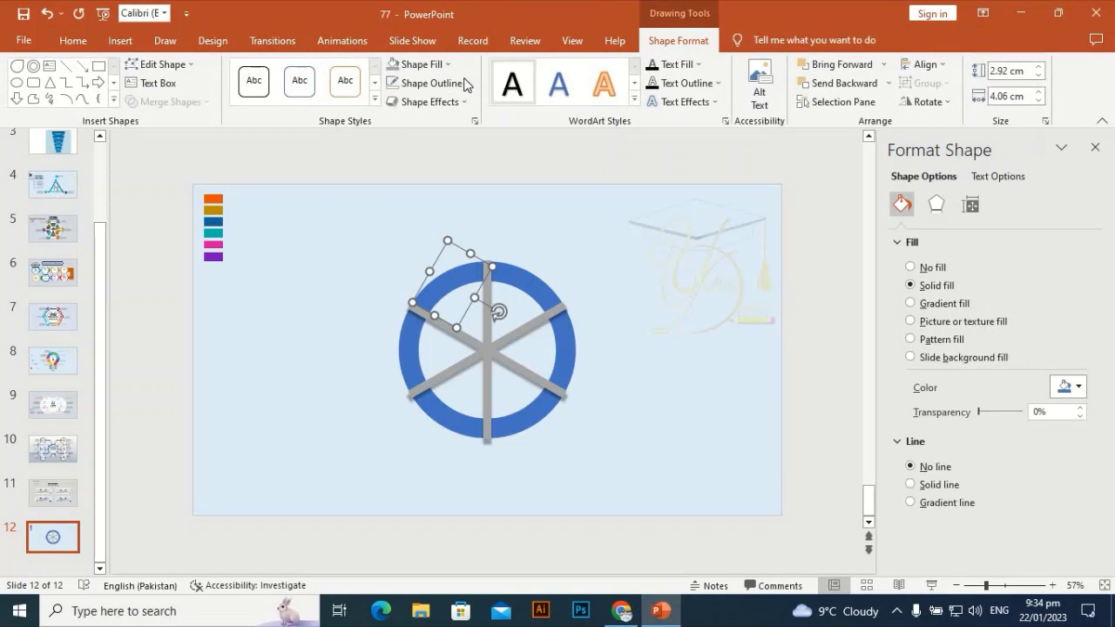
{"action": "left_click", "coordinate": [935, 304]}
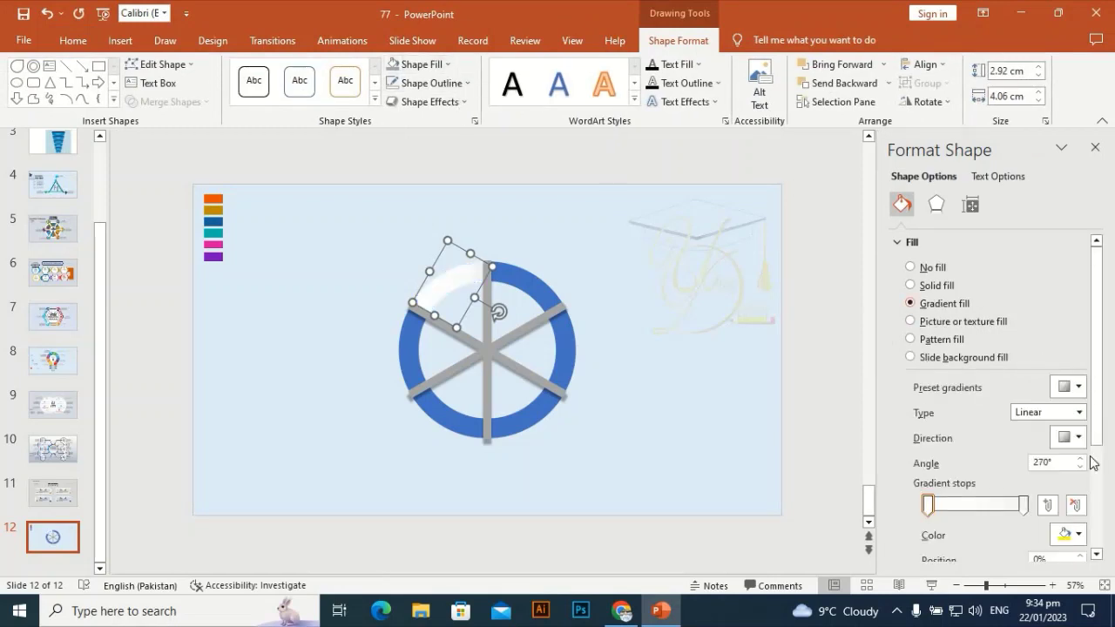
{"action": "left_click_drag", "start_coordinate": [1102, 375], "coordinate": [1102, 424]}
{"action": "left_click", "coordinate": [1079, 458]}
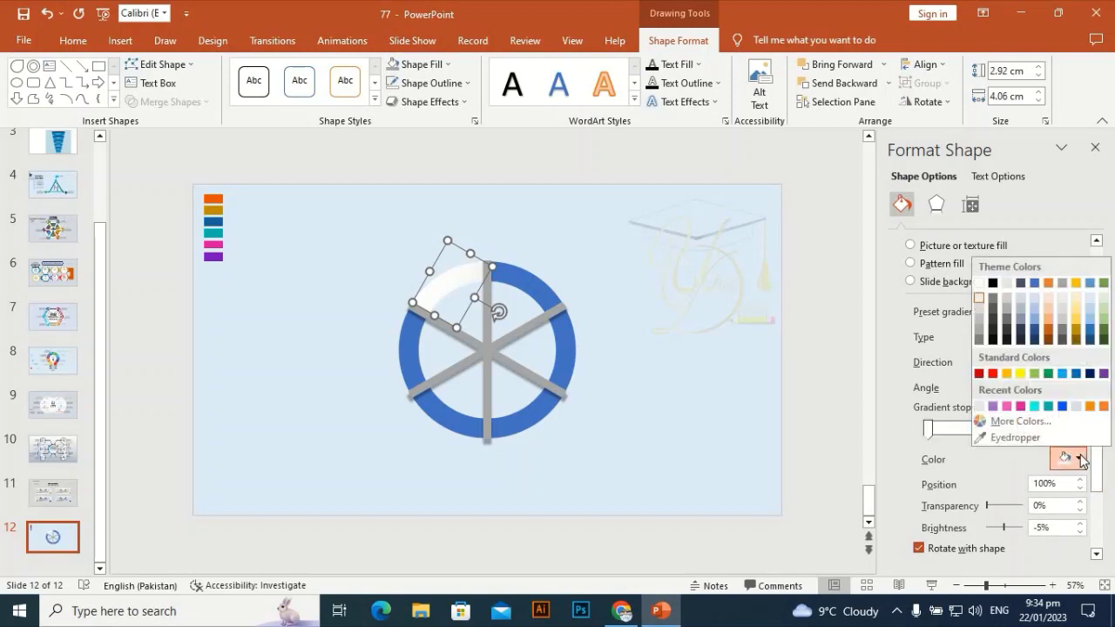
{"action": "left_click", "coordinate": [1006, 438]}
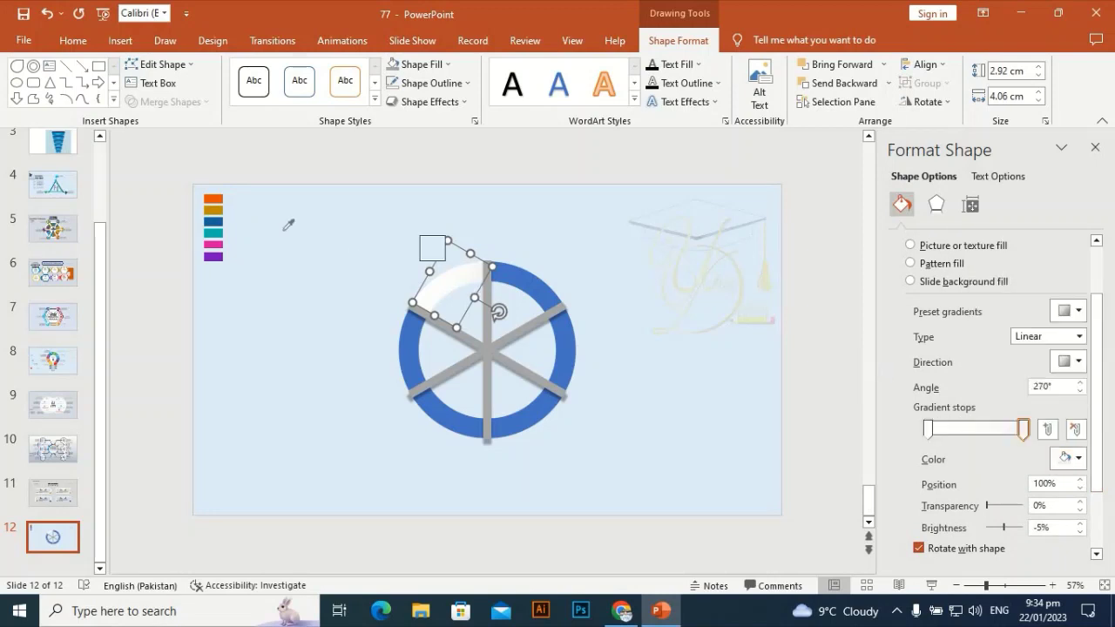
{"action": "left_click", "coordinate": [214, 199]}
Set the top arc's other gradient stop to a lighter orange.
{"action": "left_click", "coordinate": [929, 428]}
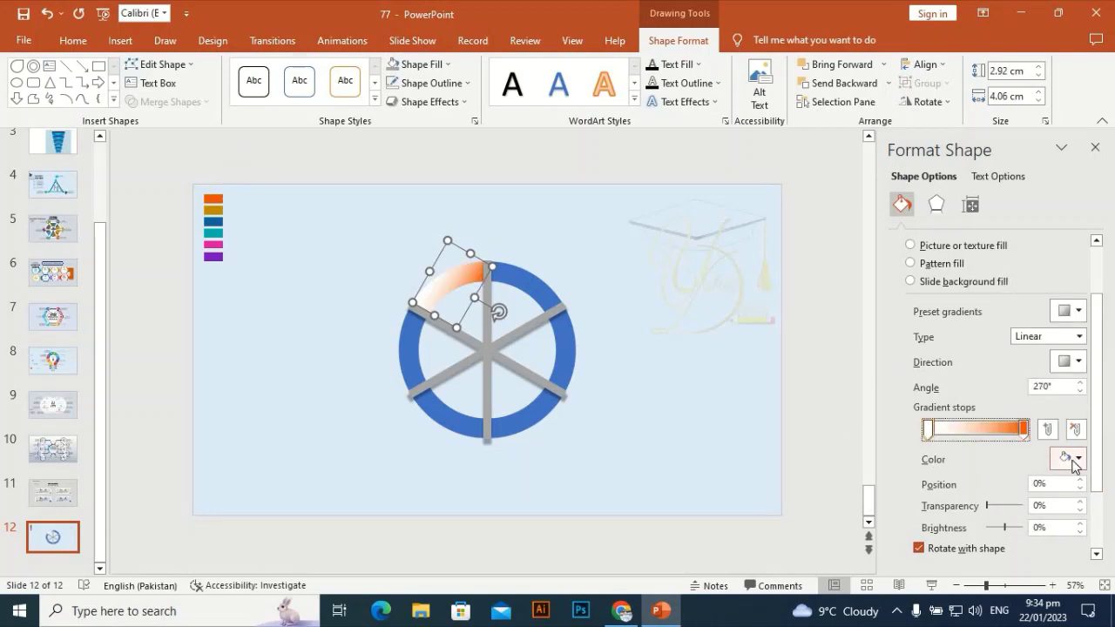
{"action": "left_click", "coordinate": [1071, 458]}
{"action": "left_click", "coordinate": [980, 408]}
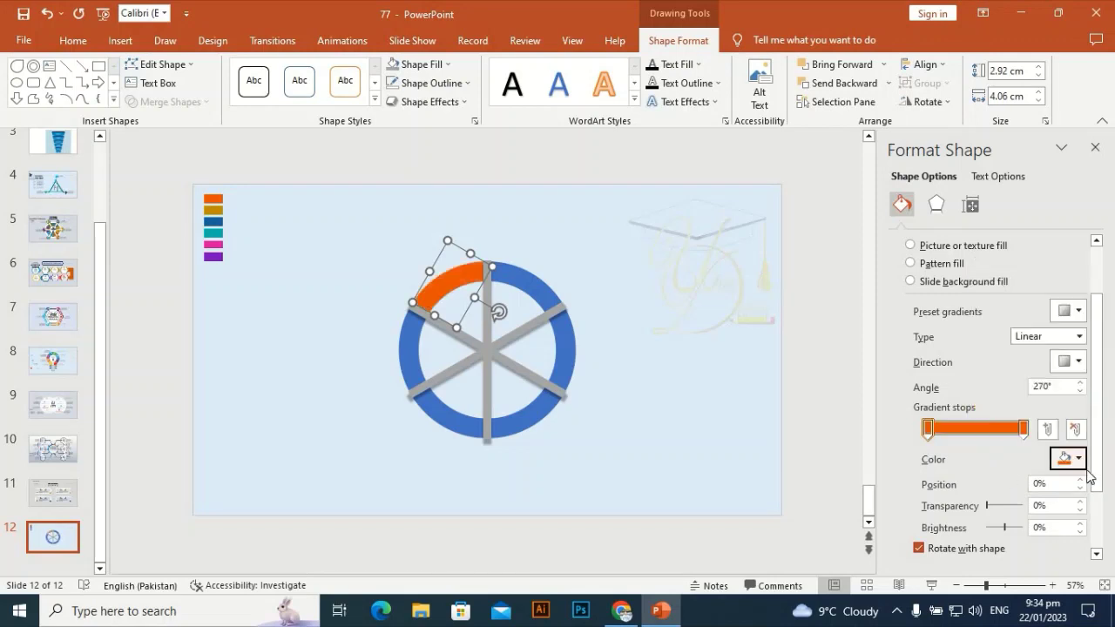
{"action": "left_click", "coordinate": [1074, 459]}
{"action": "left_click", "coordinate": [984, 421]}
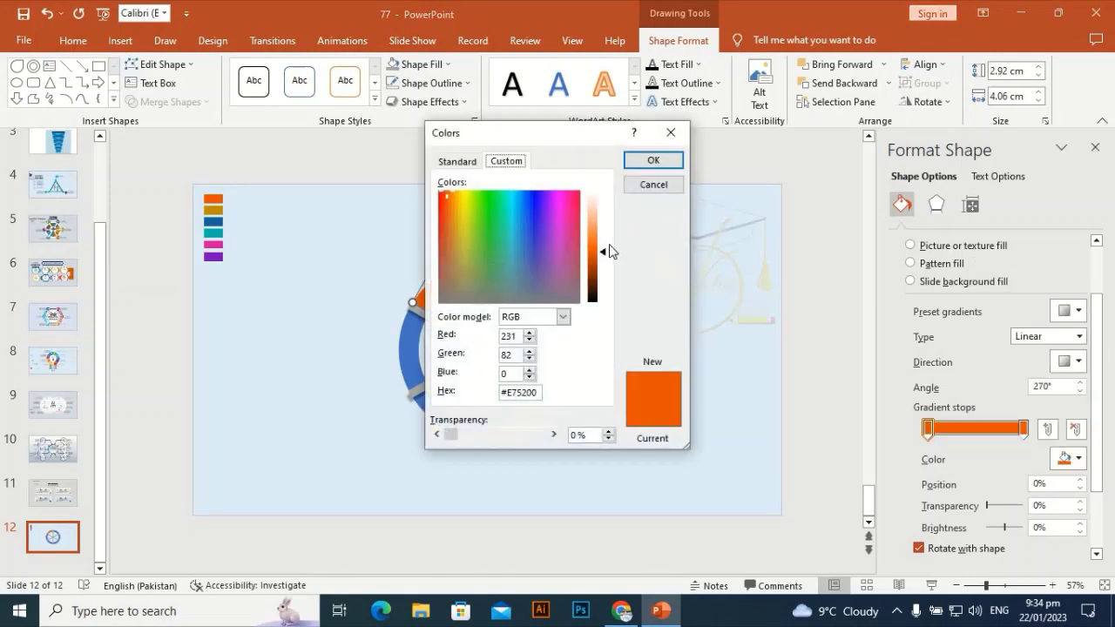
{"action": "left_click_drag", "start_coordinate": [597, 246], "coordinate": [599, 232]}
{"action": "left_click", "coordinate": [653, 160]}
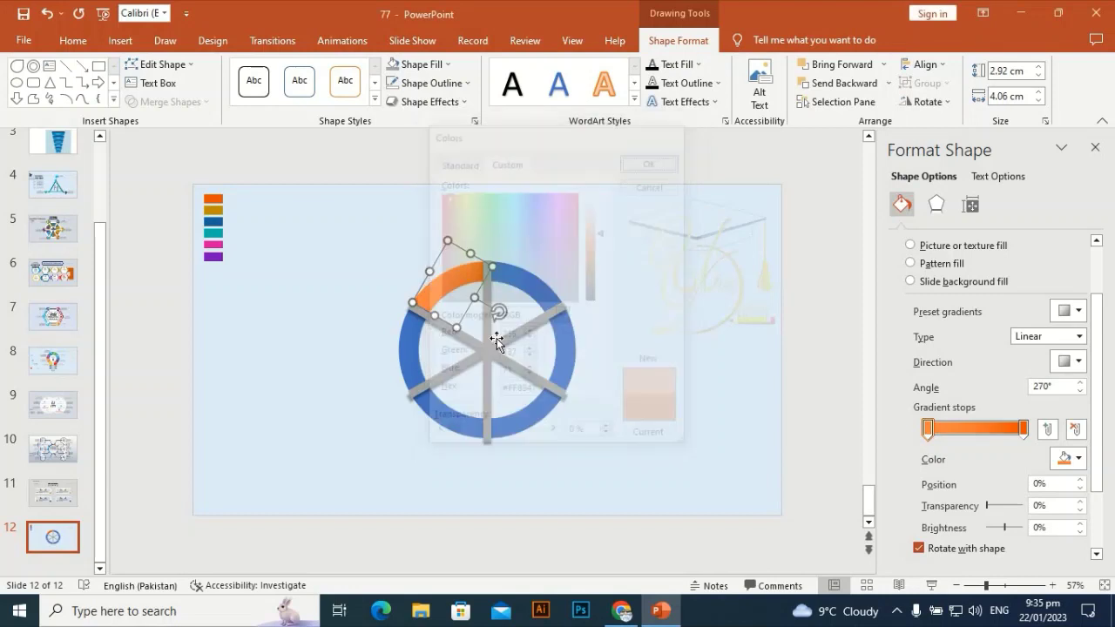
{"action": "left_click", "coordinate": [414, 349]}
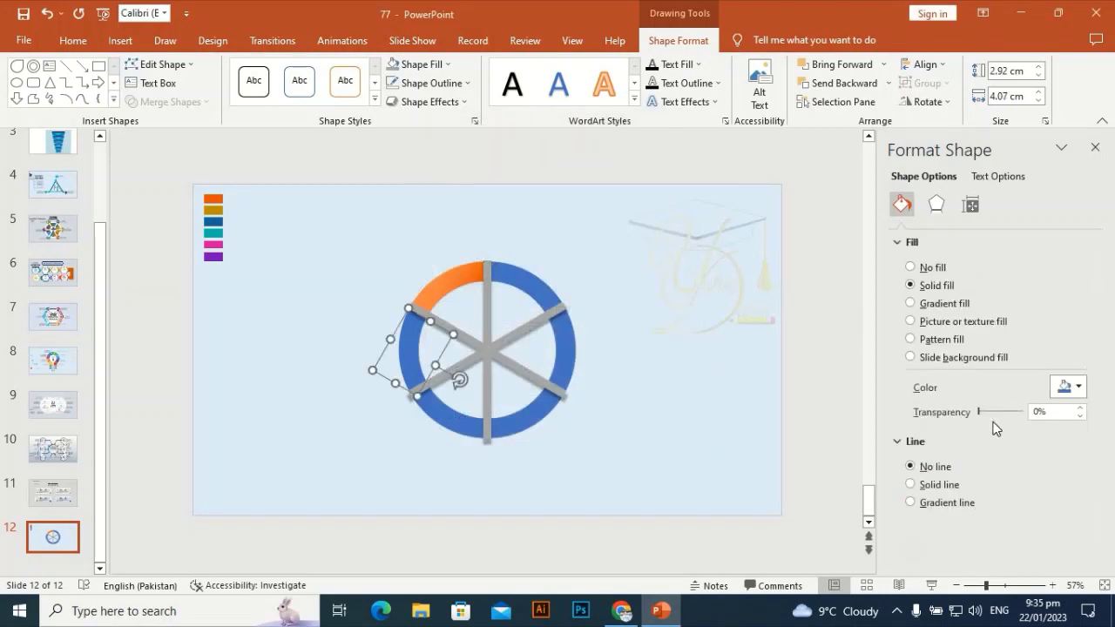
Give the left arc a gold gradient, brightening one stop toward yellow.
{"action": "left_click", "coordinate": [957, 303]}
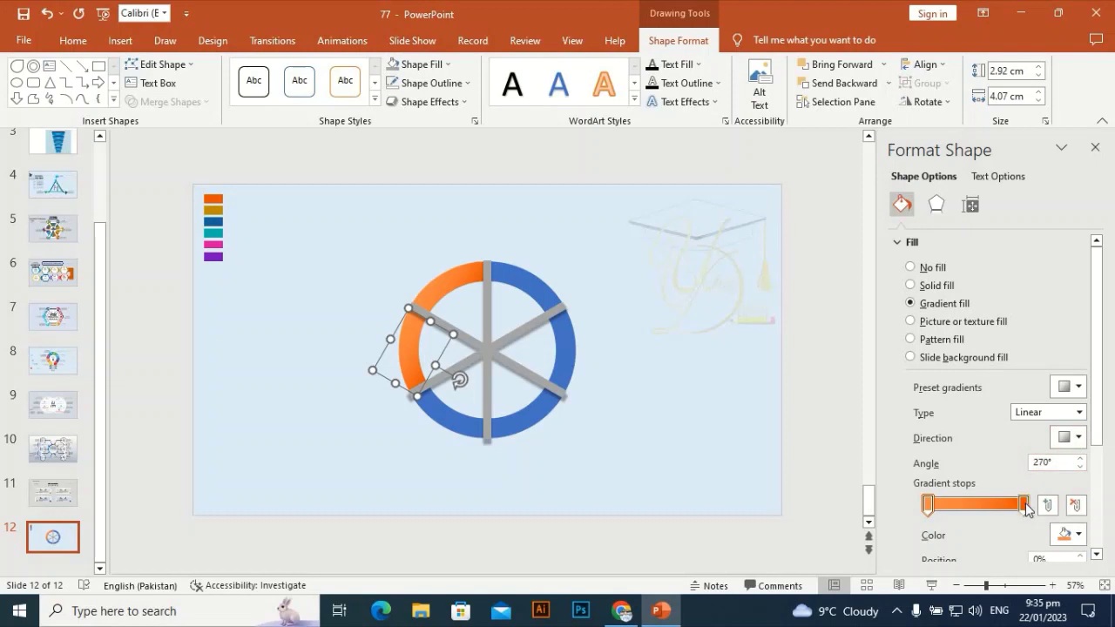
{"action": "left_click", "coordinate": [1024, 505]}
{"action": "left_click", "coordinate": [1066, 534]}
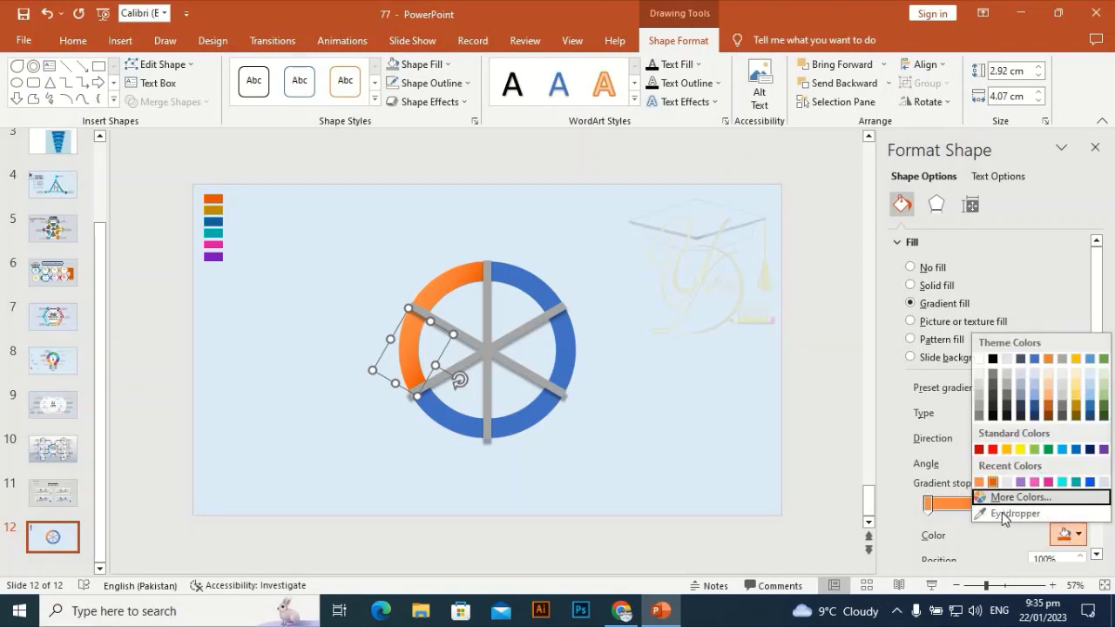
{"action": "left_click", "coordinate": [1003, 515]}
{"action": "left_click", "coordinate": [218, 209]}
{"action": "left_click", "coordinate": [928, 505]}
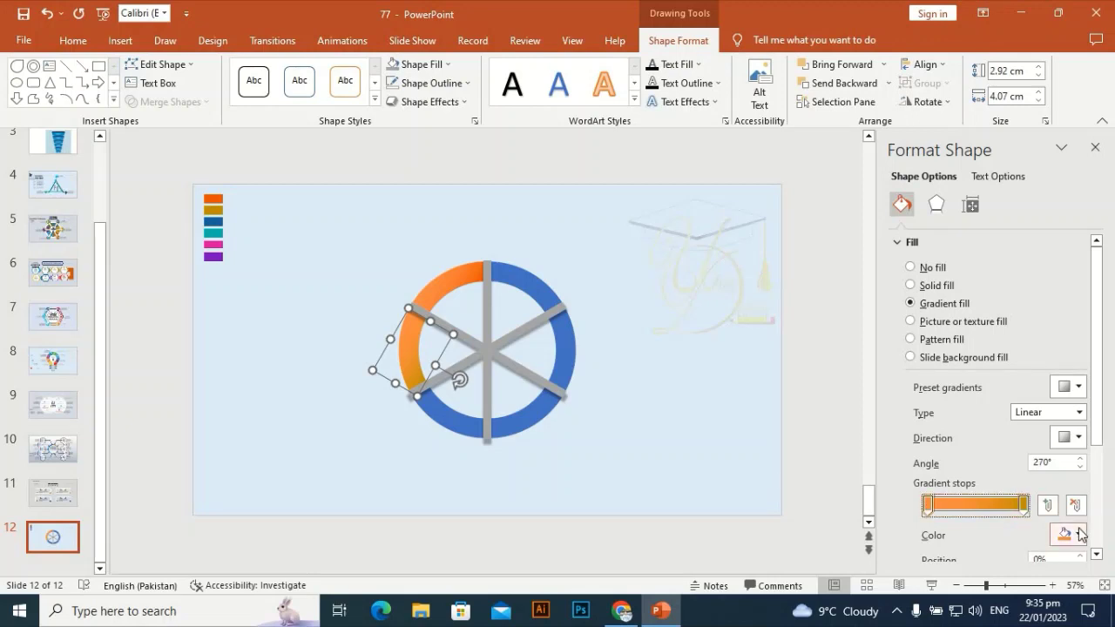
{"action": "left_click", "coordinate": [1081, 534]}
{"action": "left_click", "coordinate": [979, 482]}
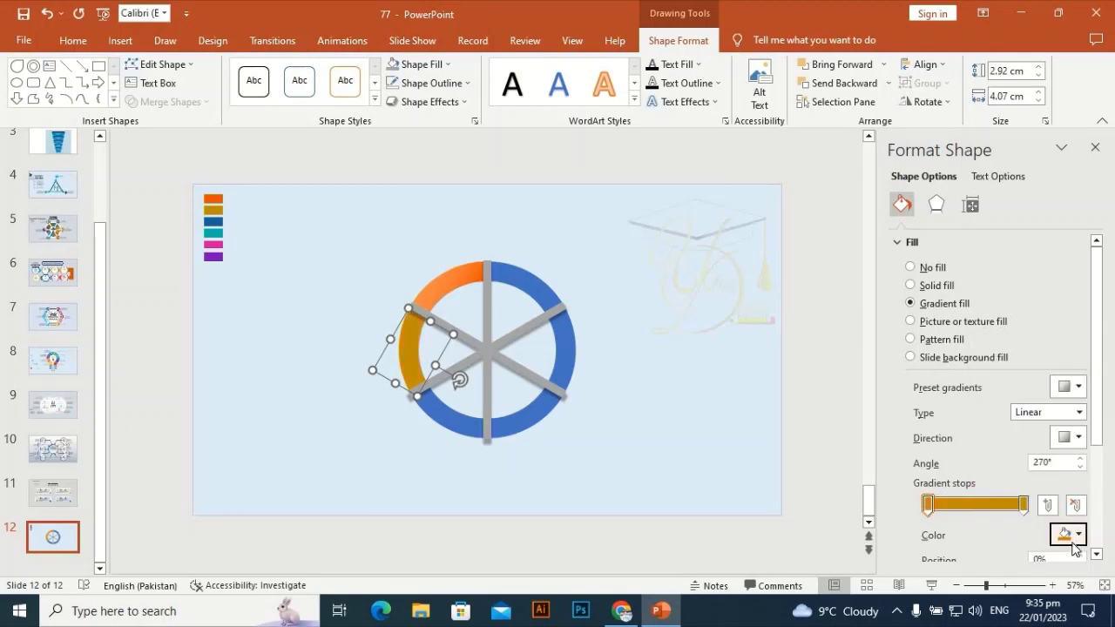
{"action": "left_click", "coordinate": [1074, 535]}
{"action": "left_click", "coordinate": [993, 498]}
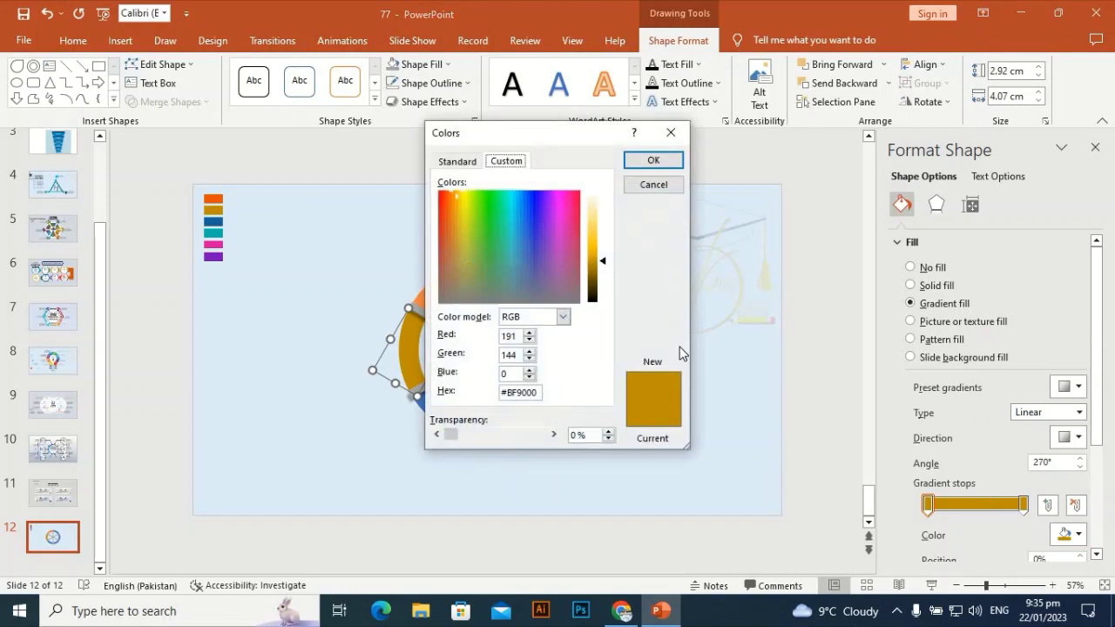
{"action": "left_click", "coordinate": [596, 248]}
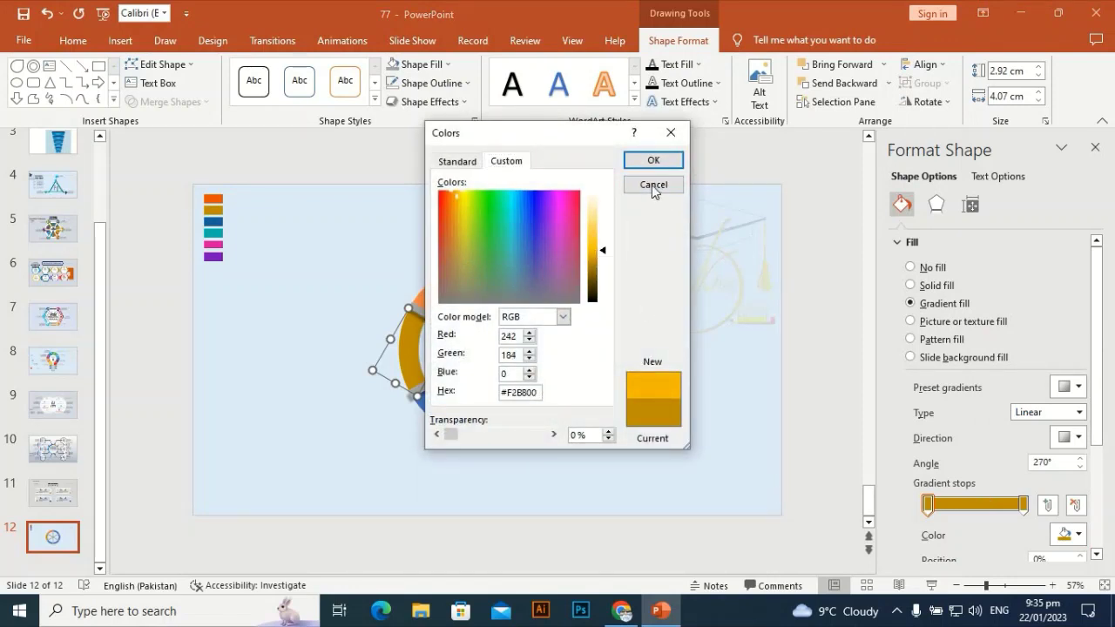
{"action": "left_click", "coordinate": [653, 159]}
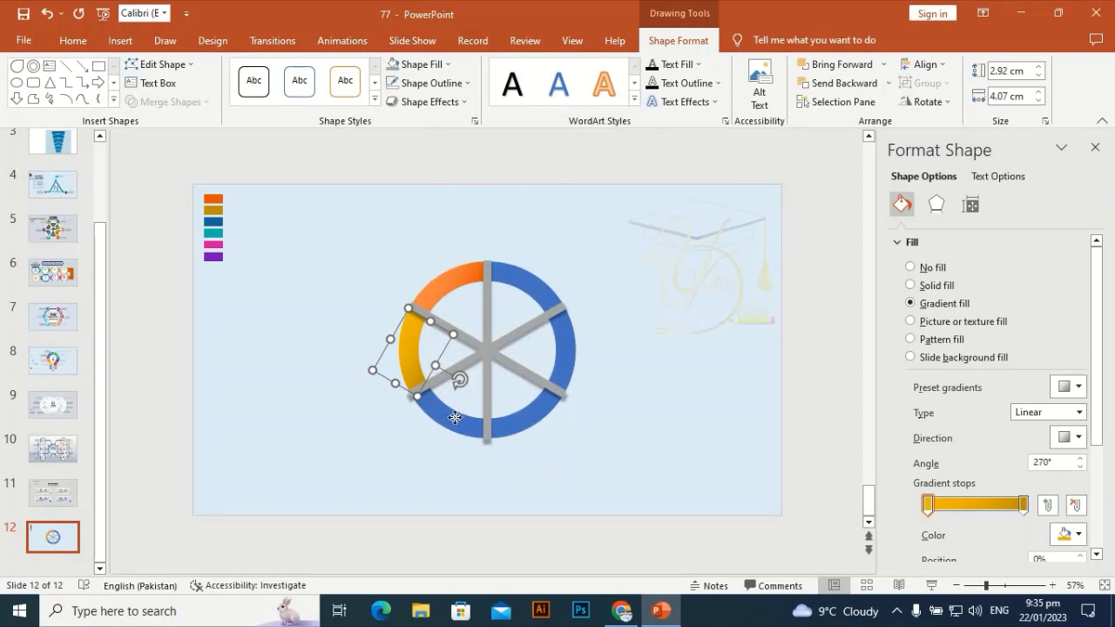
Give the lower-left arc a #1E78BC blue gradient with a lightened starting stop.
{"action": "left_click", "coordinate": [455, 418]}
{"action": "left_click", "coordinate": [910, 304]}
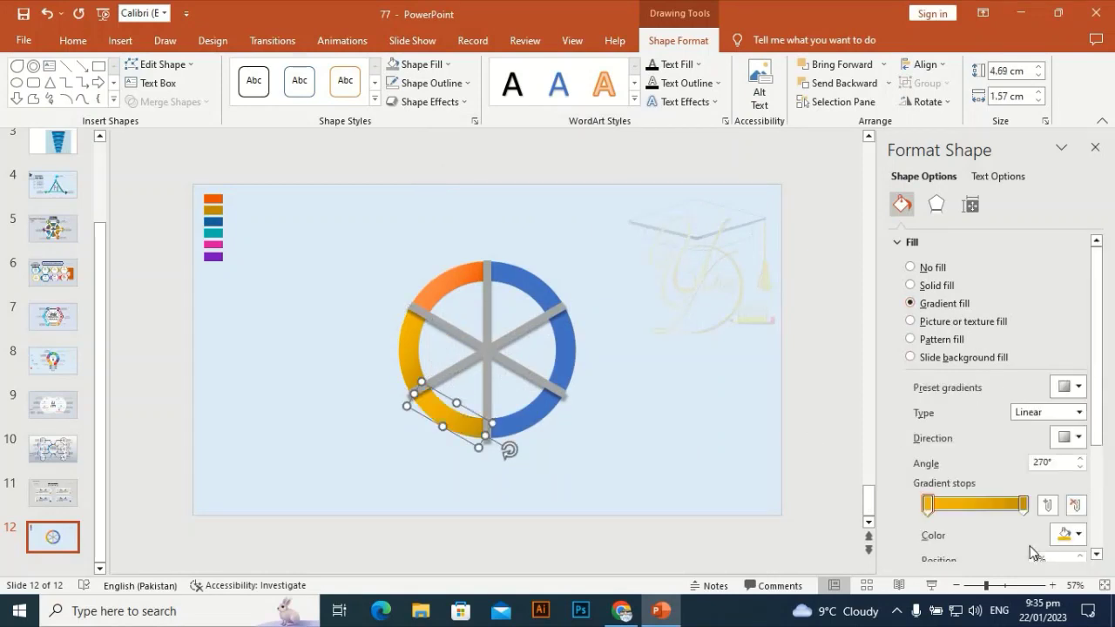
{"action": "left_click", "coordinate": [1025, 505]}
{"action": "left_click", "coordinate": [1069, 535]}
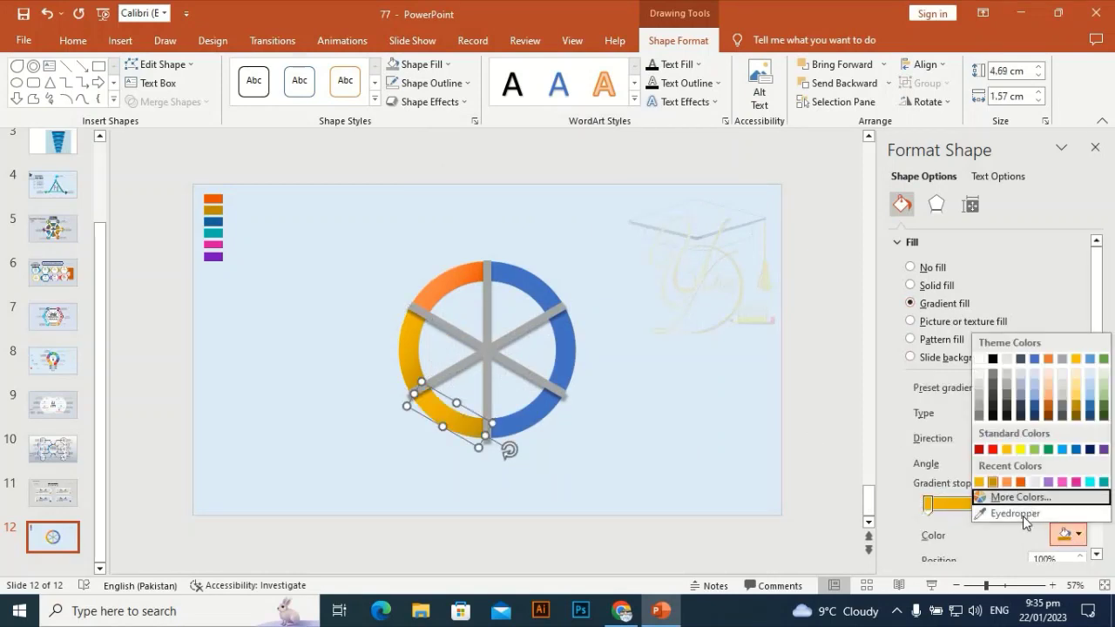
{"action": "left_click", "coordinate": [1023, 514]}
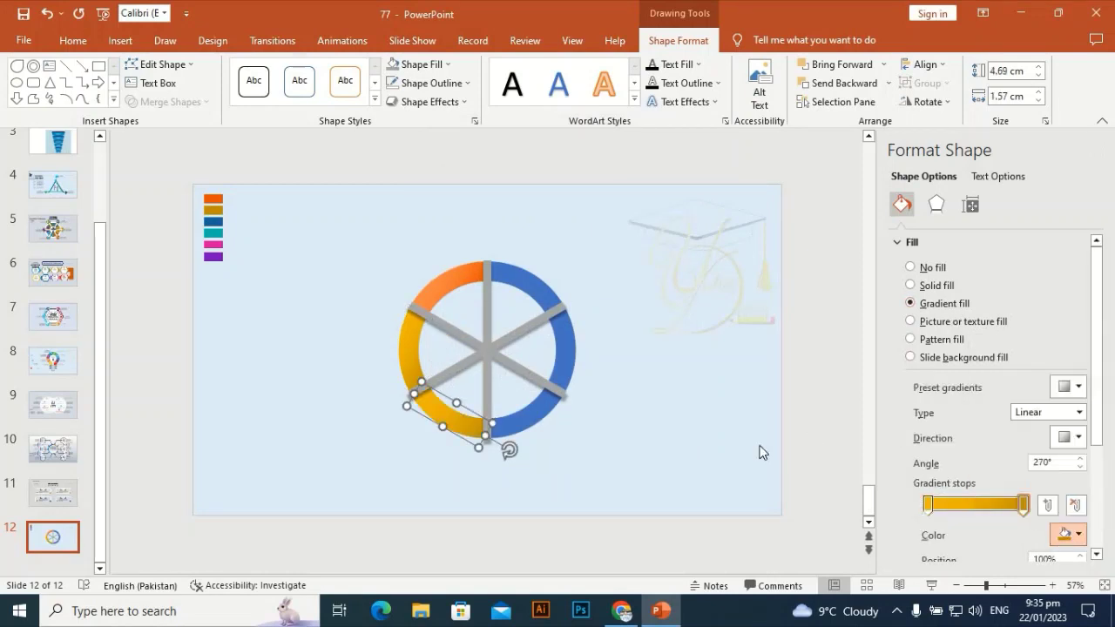
{"action": "left_click", "coordinate": [214, 221]}
{"action": "left_click", "coordinate": [931, 507]}
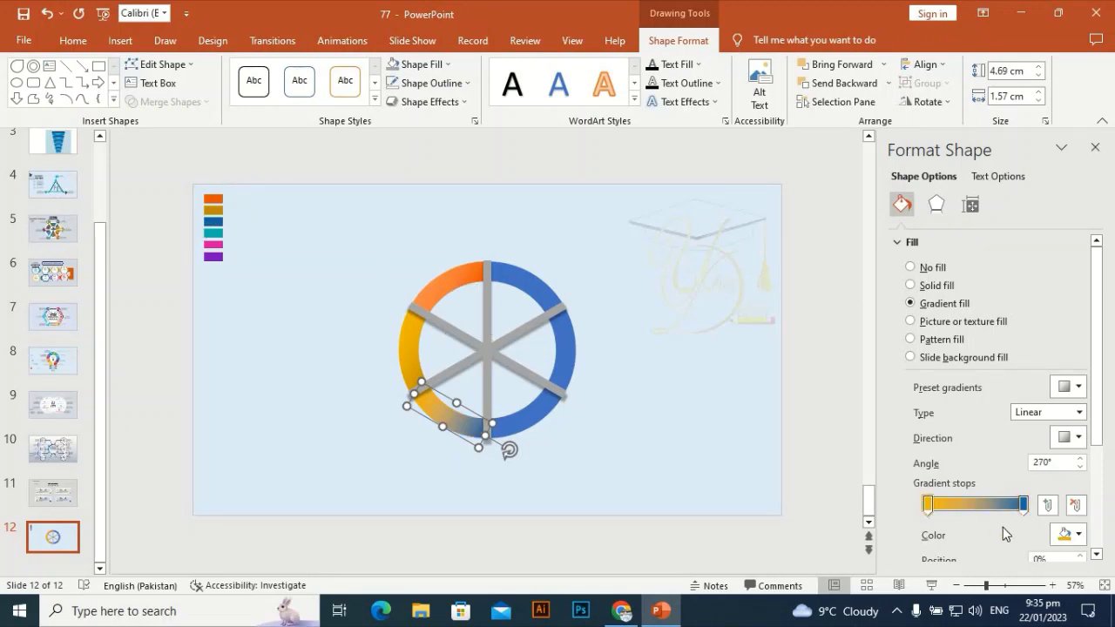
{"action": "left_click", "coordinate": [1070, 535]}
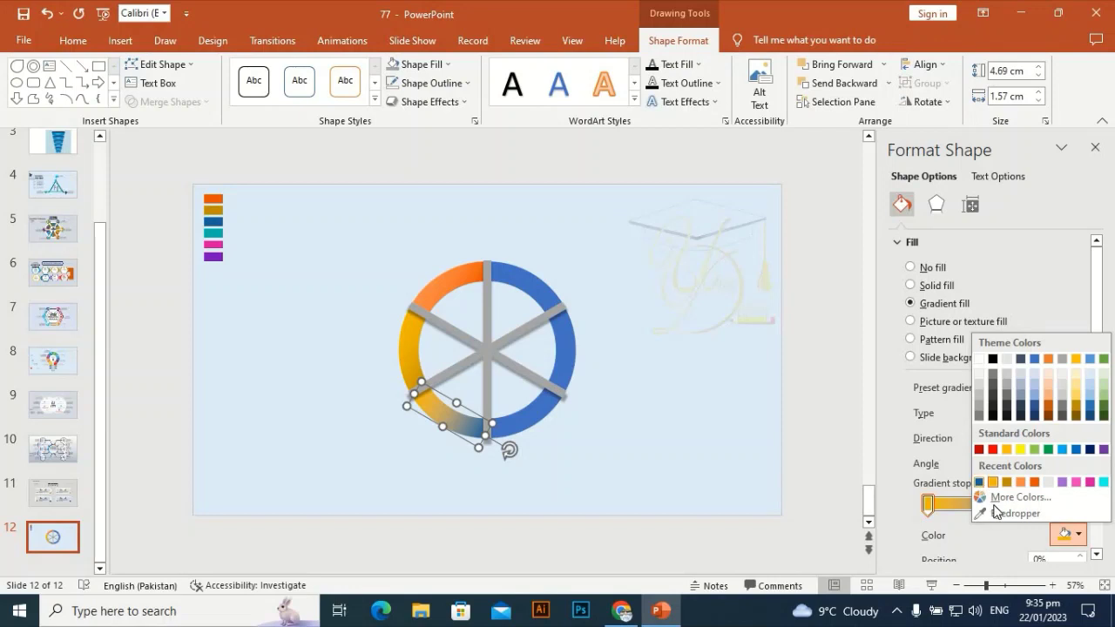
{"action": "left_click", "coordinate": [979, 481]}
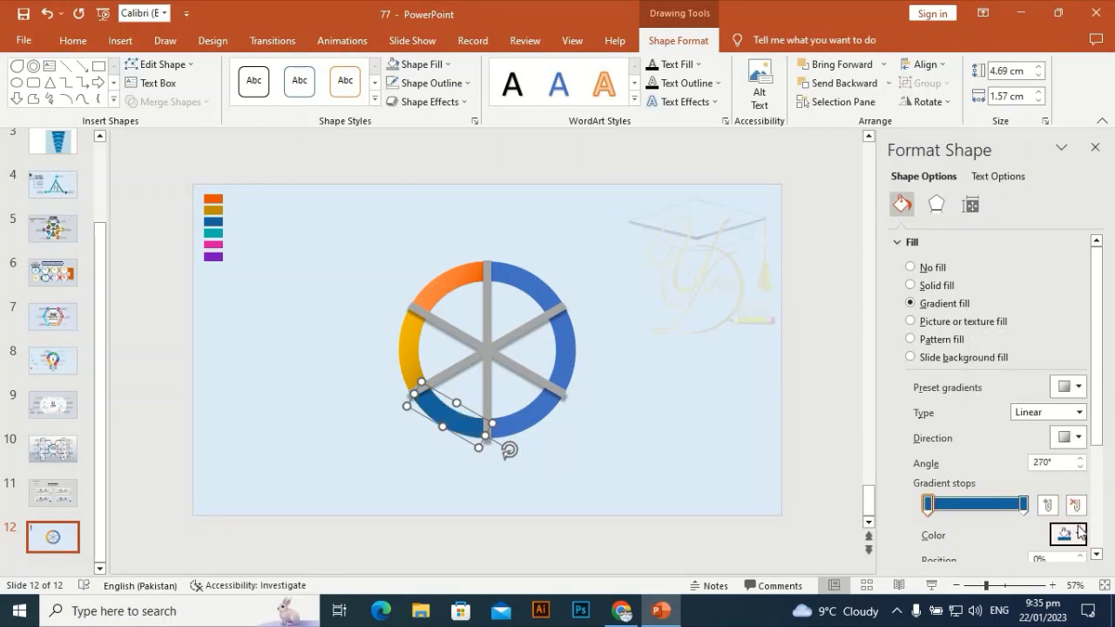
{"action": "left_click", "coordinate": [1079, 535]}
{"action": "left_click", "coordinate": [999, 499]}
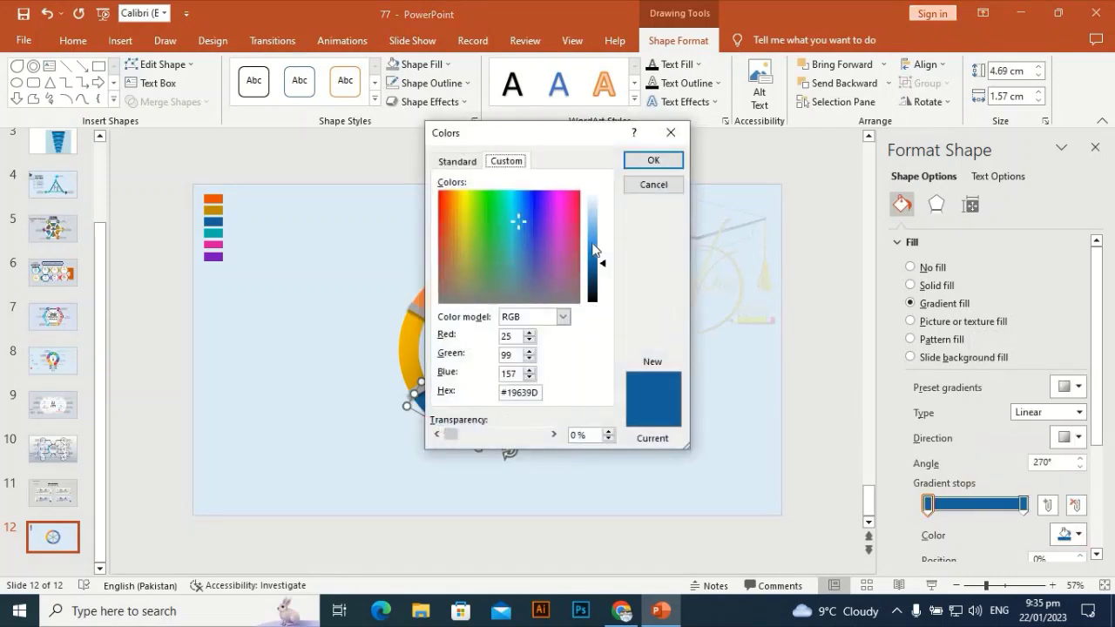
{"action": "left_click", "coordinate": [600, 261]}
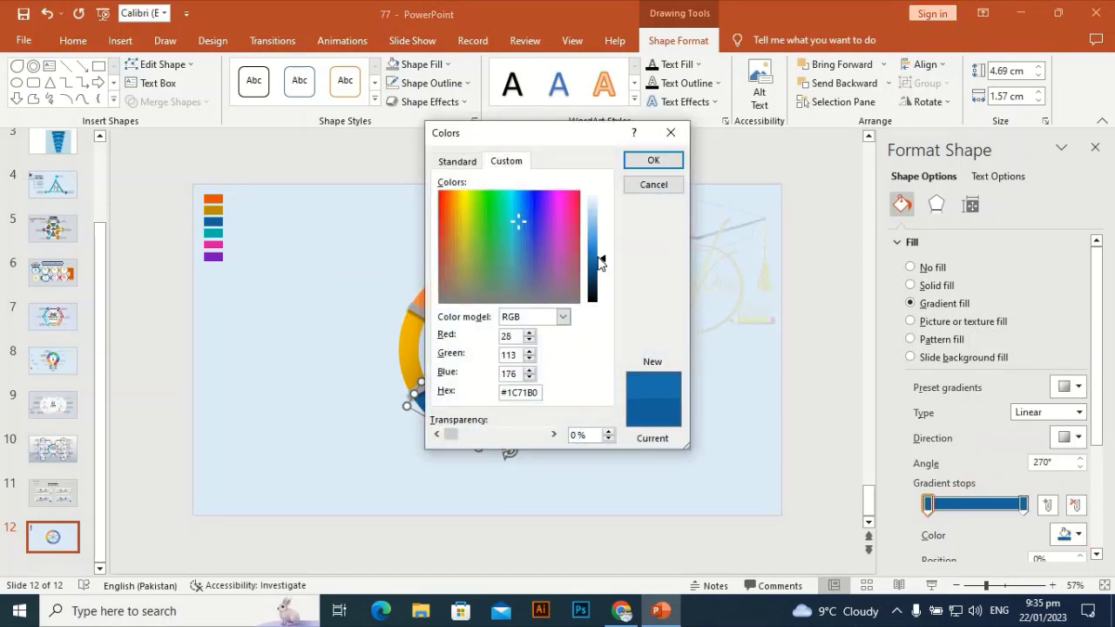
{"action": "left_click", "coordinate": [654, 162]}
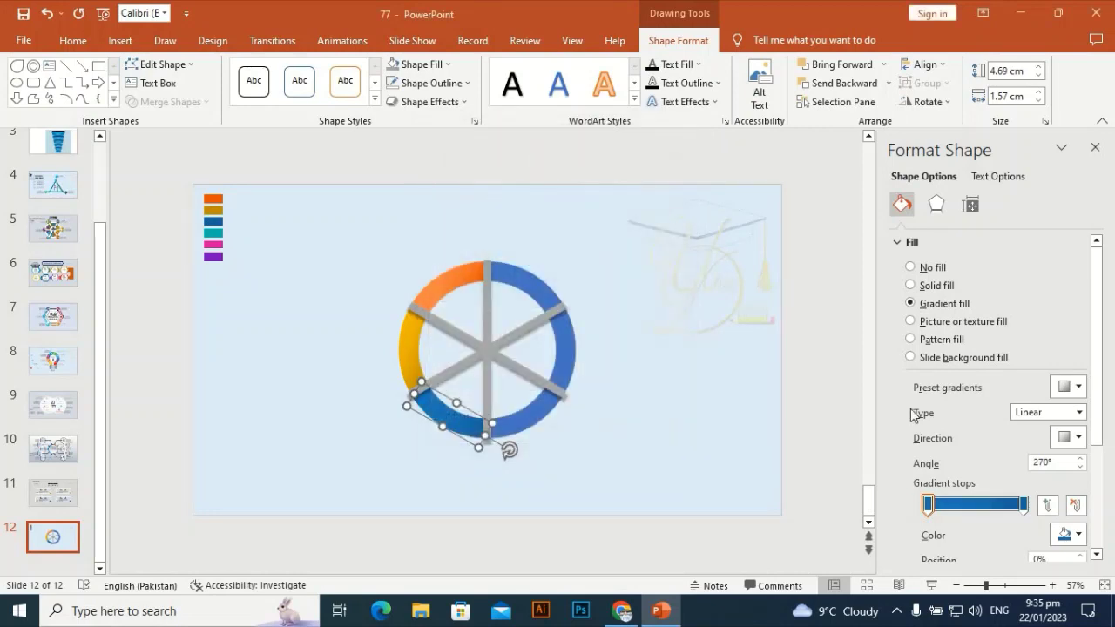
{"action": "left_click", "coordinate": [539, 412]}
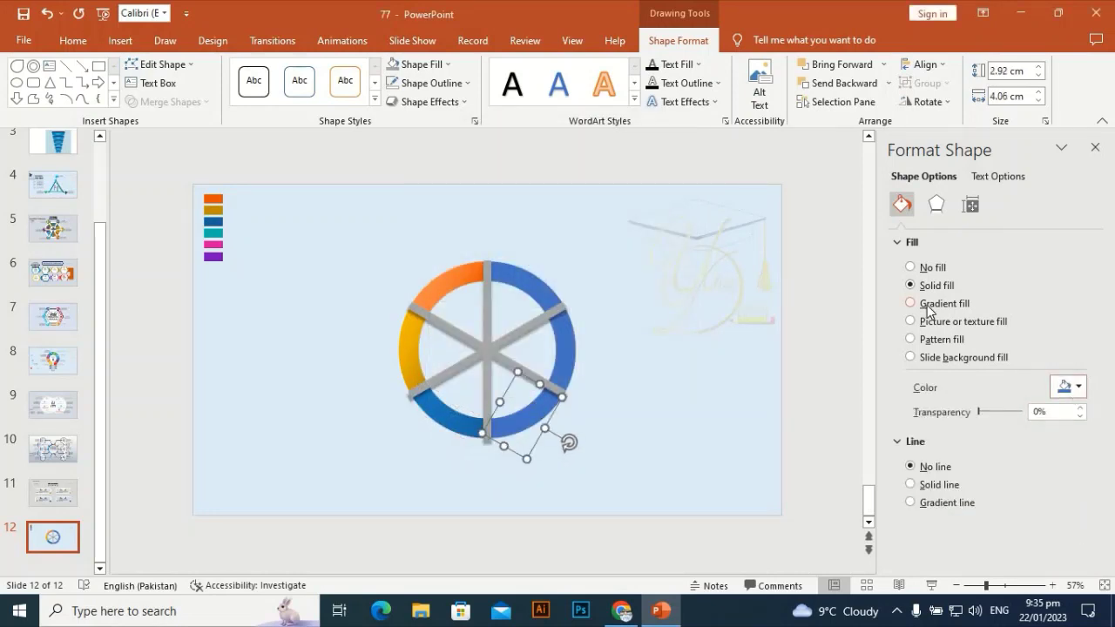
Give the bottom-right arc a teal gradient sampled from the legend, with a lighter teal start.
{"action": "left_click", "coordinate": [911, 303]}
{"action": "left_click", "coordinate": [1023, 506]}
{"action": "left_click", "coordinate": [1068, 534]}
{"action": "left_click", "coordinate": [1011, 514]}
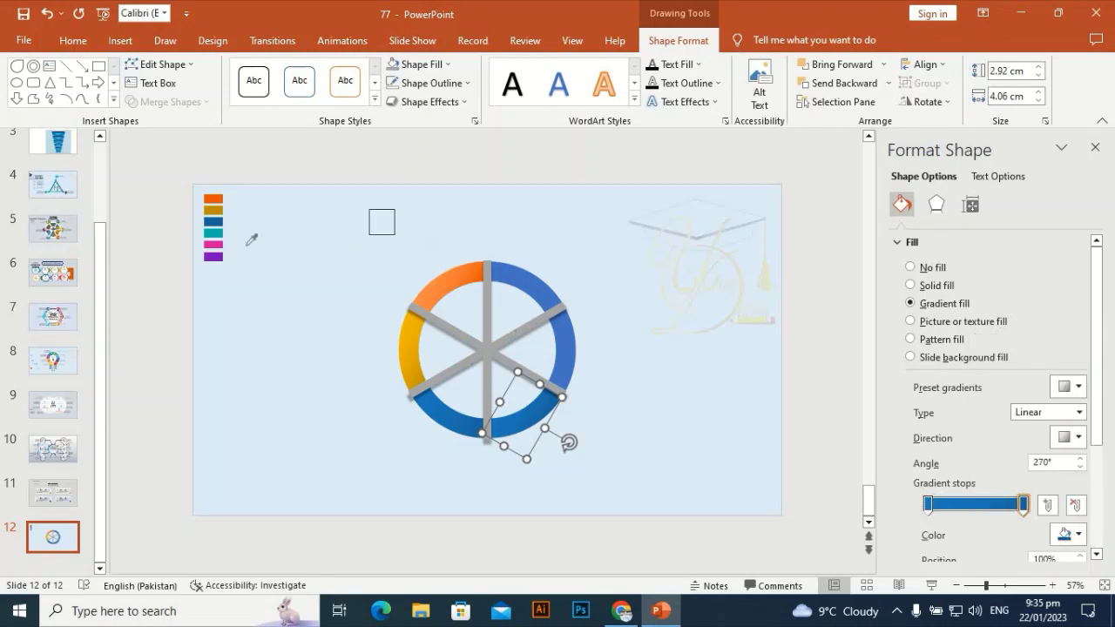
{"action": "left_click", "coordinate": [218, 233]}
{"action": "left_click", "coordinate": [928, 504]}
{"action": "left_click", "coordinate": [1069, 534]}
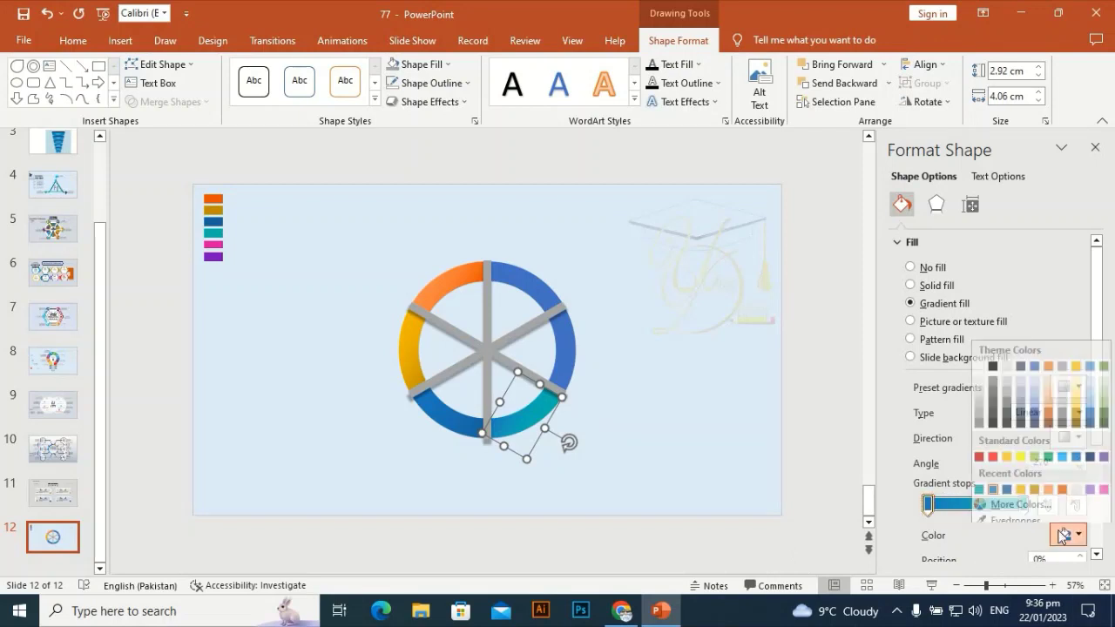
{"action": "left_click", "coordinate": [980, 482]}
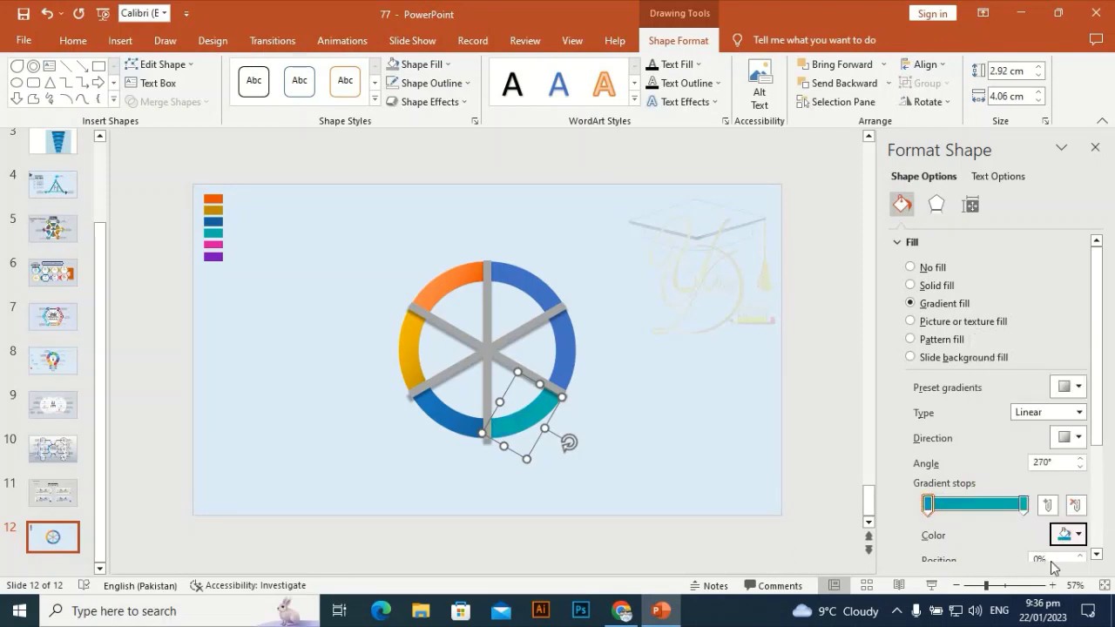
{"action": "left_click", "coordinate": [1069, 534]}
{"action": "left_click", "coordinate": [950, 498]}
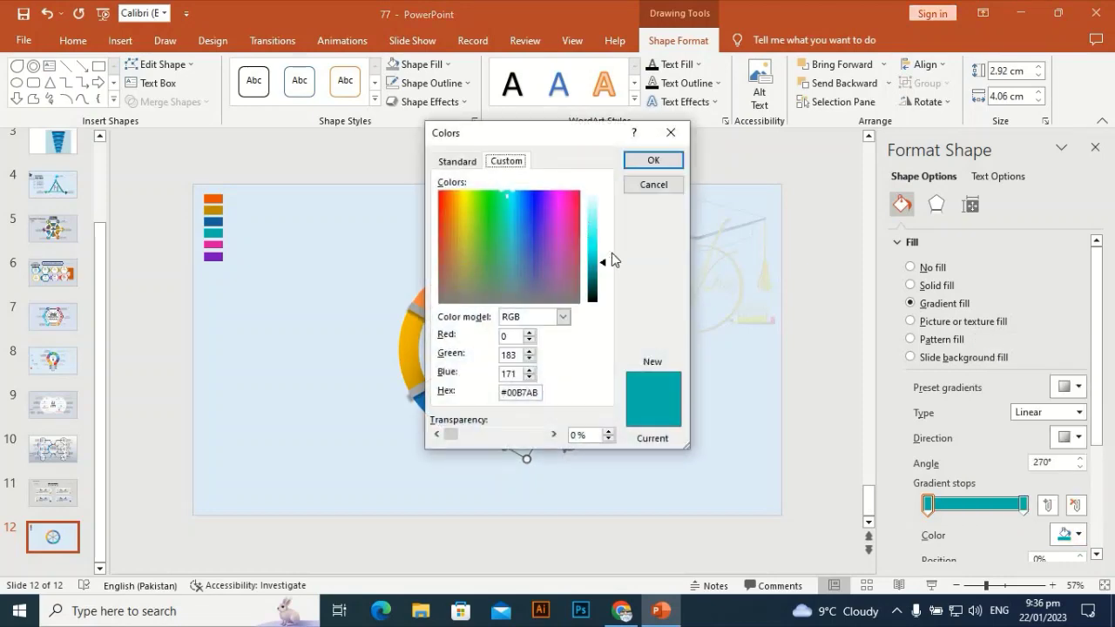
{"action": "left_click", "coordinate": [601, 254]}
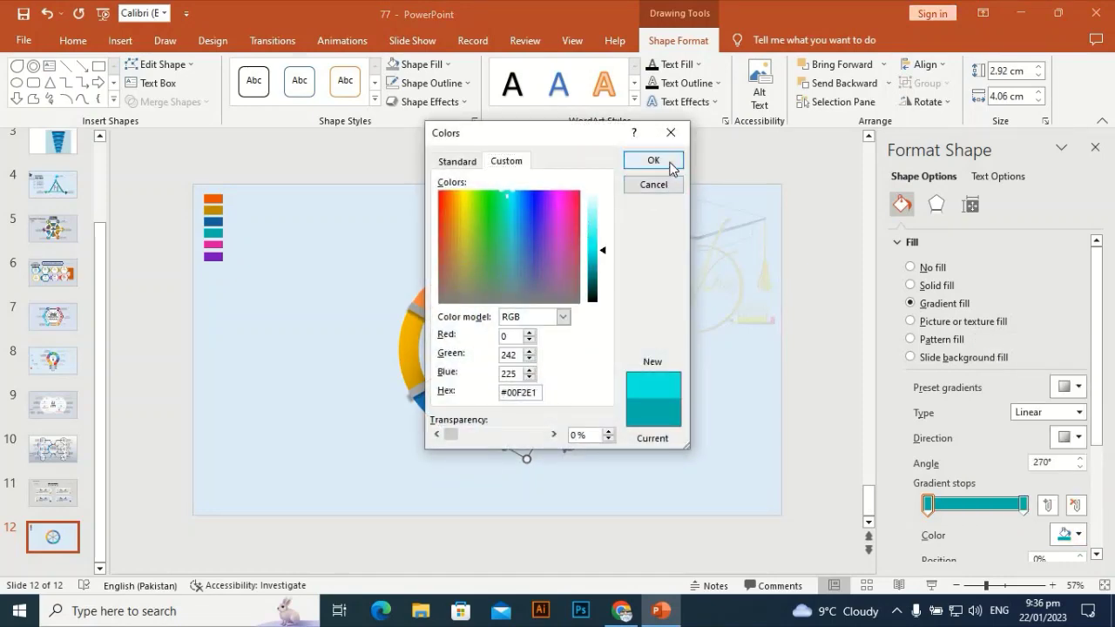
{"action": "left_click", "coordinate": [654, 160]}
Give the right arc a pink gradient sampled from the legend, with a lighter pink start.
{"action": "left_click", "coordinate": [582, 357]}
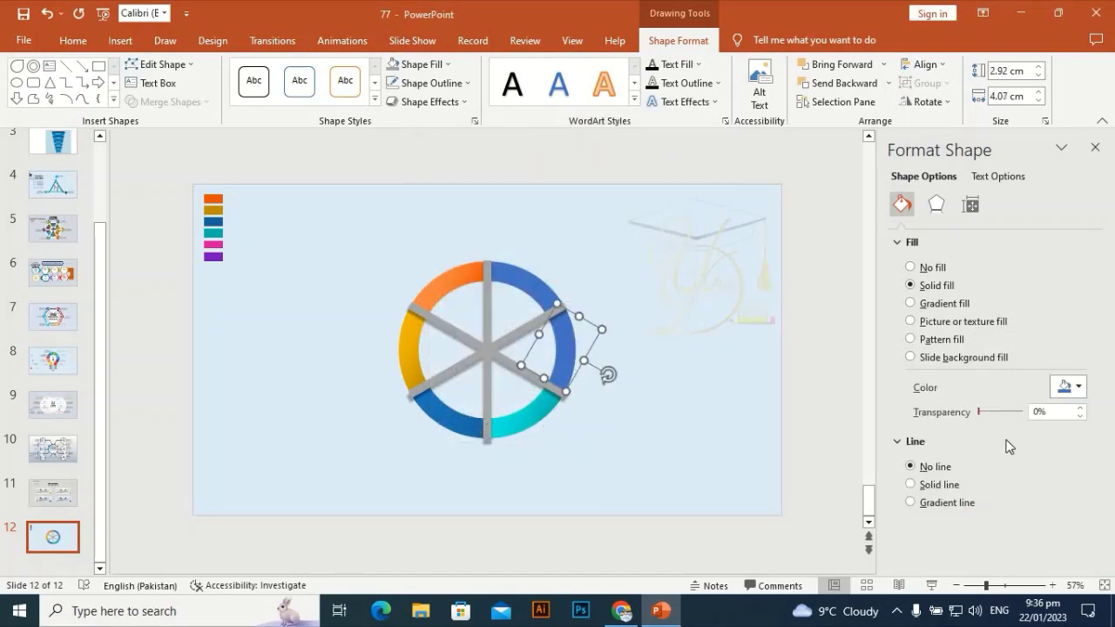
{"action": "left_click", "coordinate": [912, 304]}
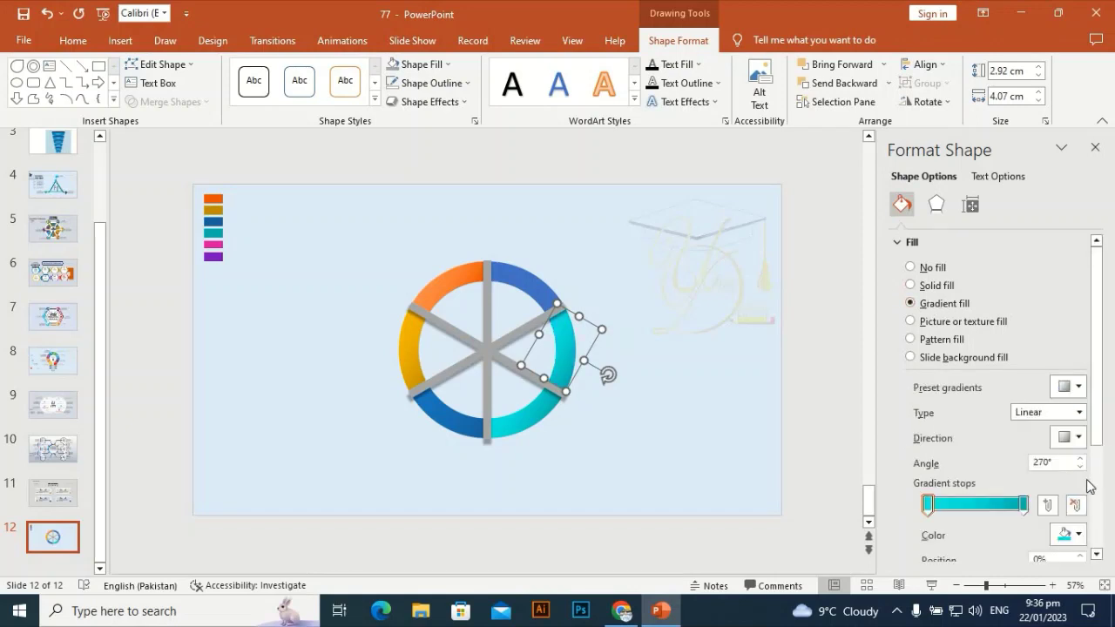
{"action": "left_click", "coordinate": [1023, 506]}
{"action": "left_click", "coordinate": [1072, 534]}
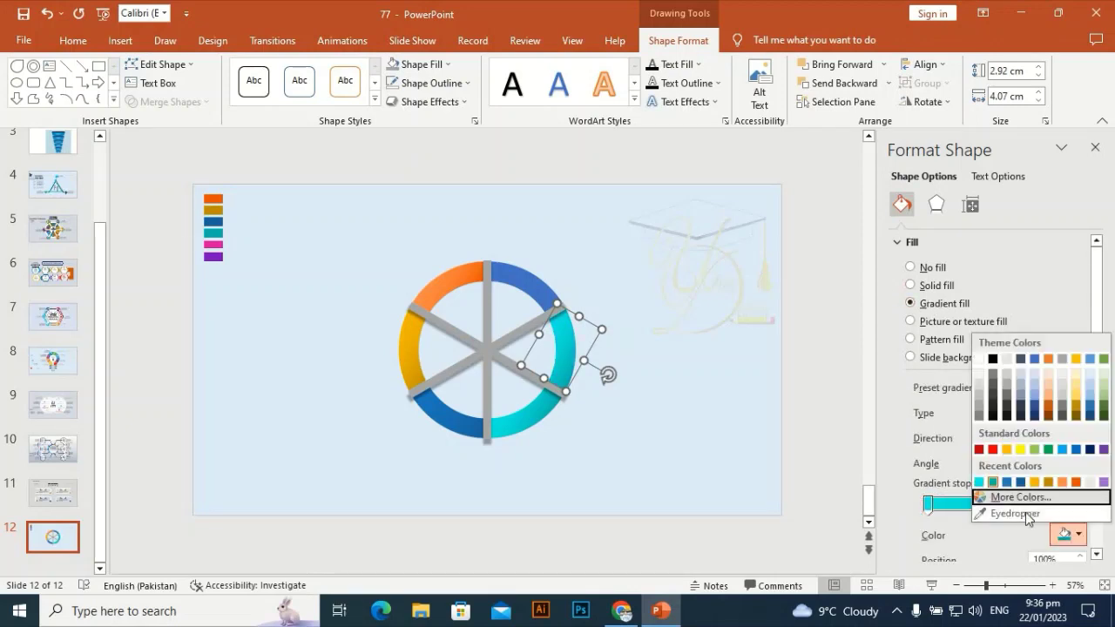
{"action": "left_click", "coordinate": [1015, 514]}
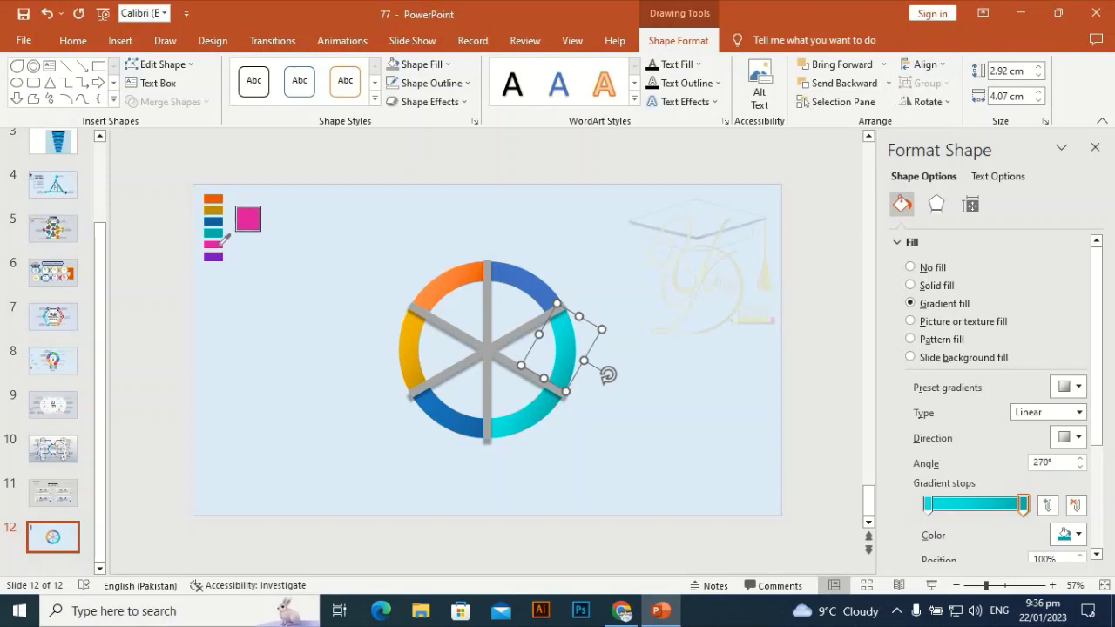
{"action": "left_click", "coordinate": [220, 244]}
{"action": "left_click", "coordinate": [930, 505]}
{"action": "left_click", "coordinate": [1067, 534]}
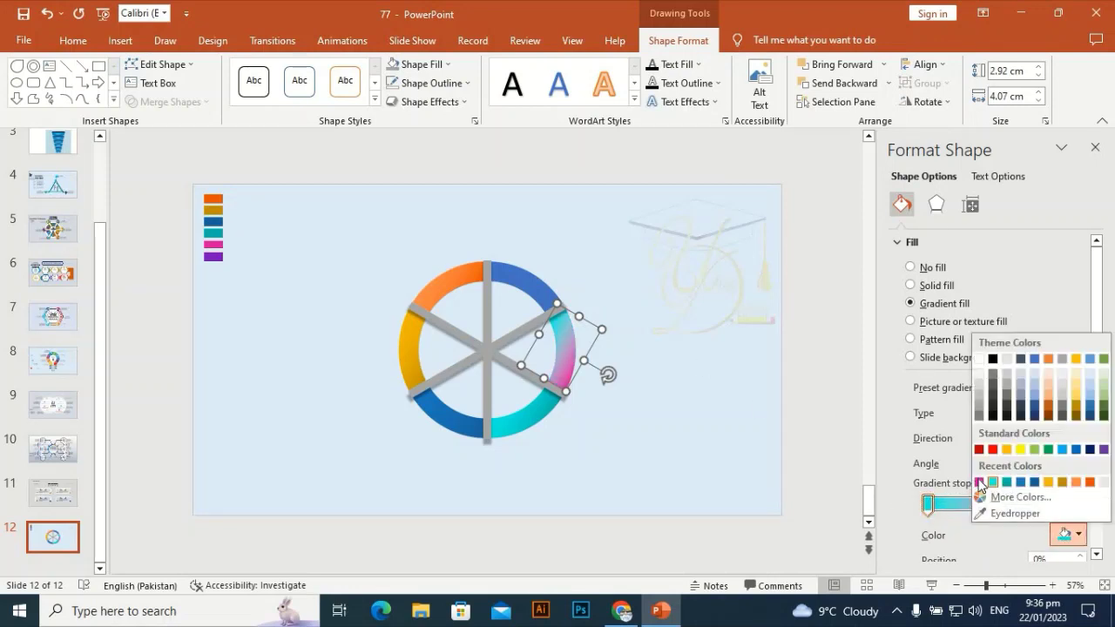
{"action": "left_click", "coordinate": [979, 482]}
{"action": "left_click", "coordinate": [1079, 534]}
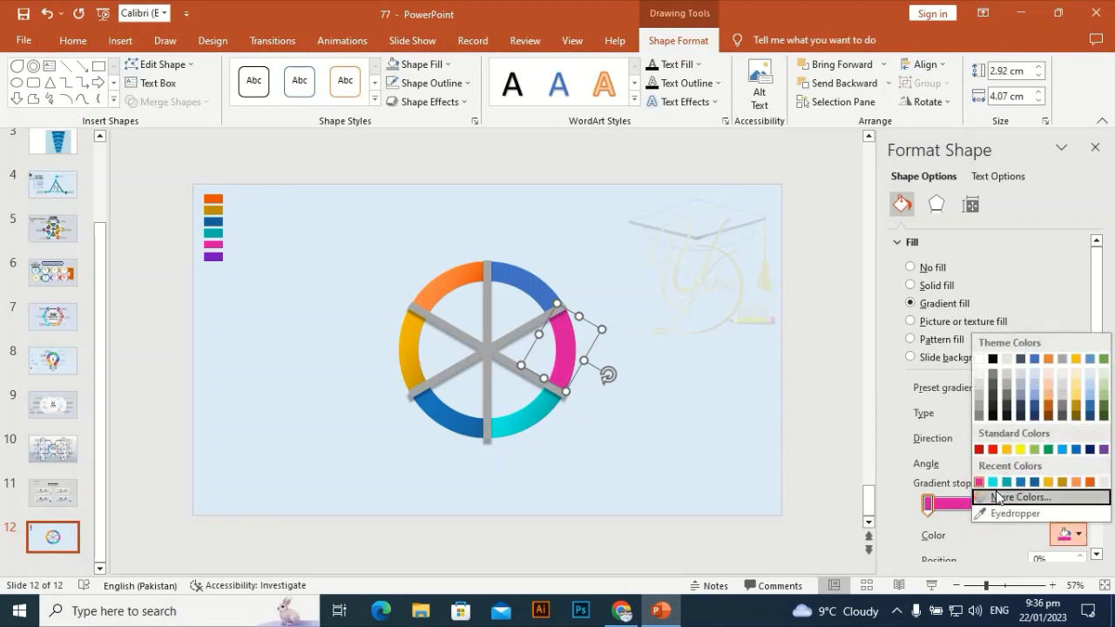
{"action": "left_click", "coordinate": [1019, 496]}
{"action": "left_click_drag", "start_coordinate": [600, 249], "coordinate": [600, 236]}
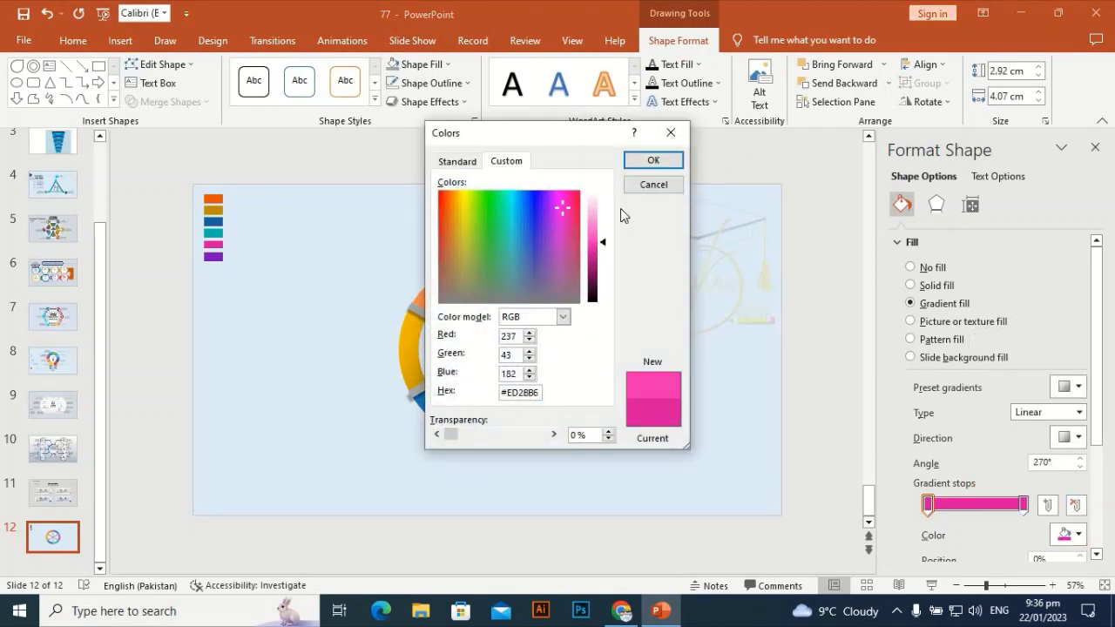
{"action": "left_click", "coordinate": [663, 162]}
Give the top-right arc a purple (#7A11BD) gradient, with an adjusted purple starting stop.
{"action": "left_click", "coordinate": [529, 283]}
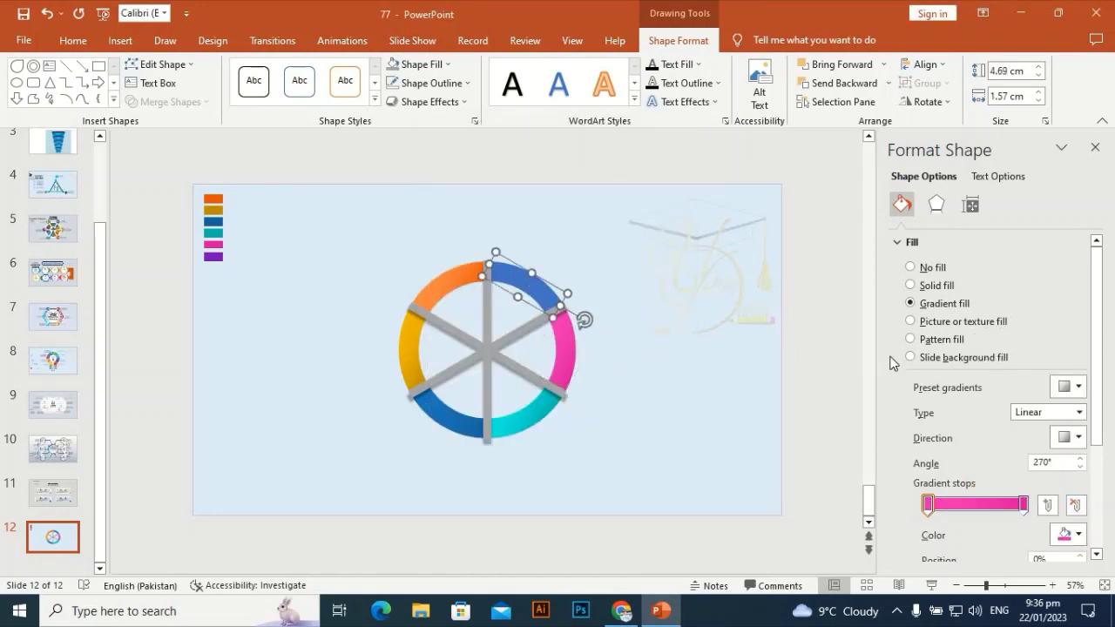
{"action": "left_click", "coordinate": [943, 305]}
{"action": "left_click", "coordinate": [1023, 506]}
{"action": "left_click", "coordinate": [1070, 534]}
{"action": "left_click", "coordinate": [940, 513]}
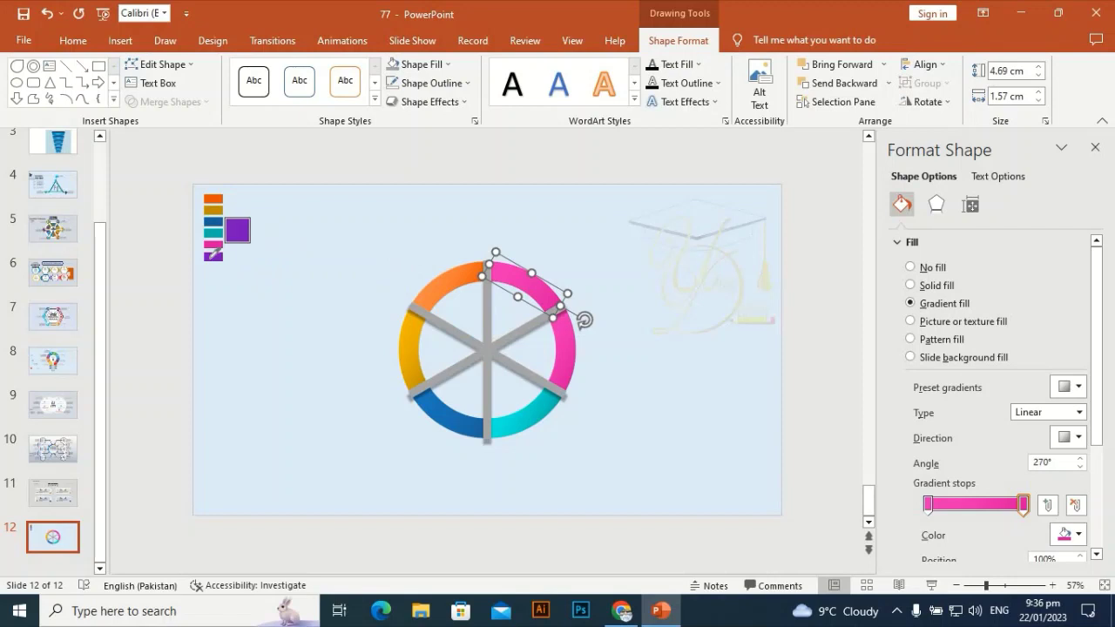
{"action": "left_click", "coordinate": [209, 257]}
{"action": "left_click", "coordinate": [928, 505]}
{"action": "left_click", "coordinate": [1070, 534]}
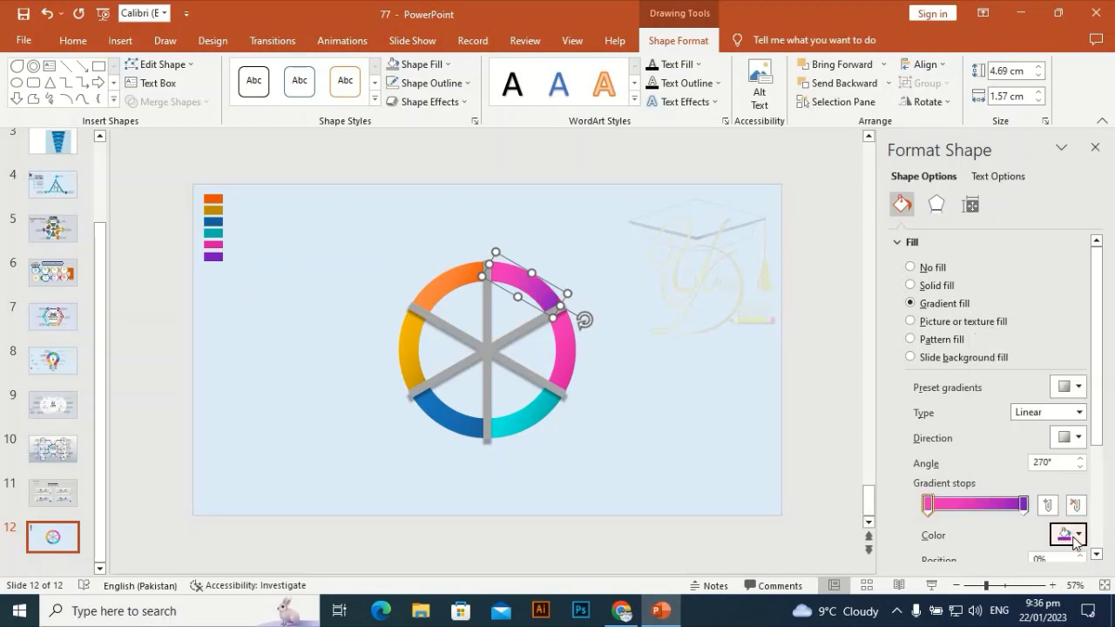
{"action": "left_click", "coordinate": [979, 482]}
{"action": "left_click", "coordinate": [1075, 535]}
{"action": "left_click", "coordinate": [1015, 498]}
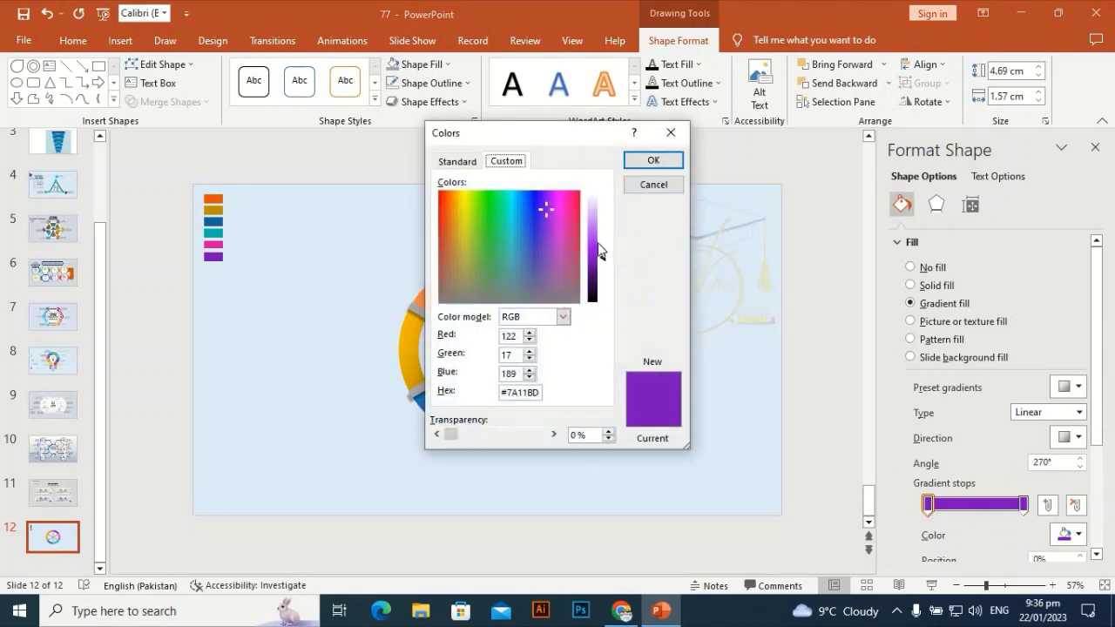
{"action": "left_click", "coordinate": [599, 253]}
{"action": "left_click", "coordinate": [654, 161]}
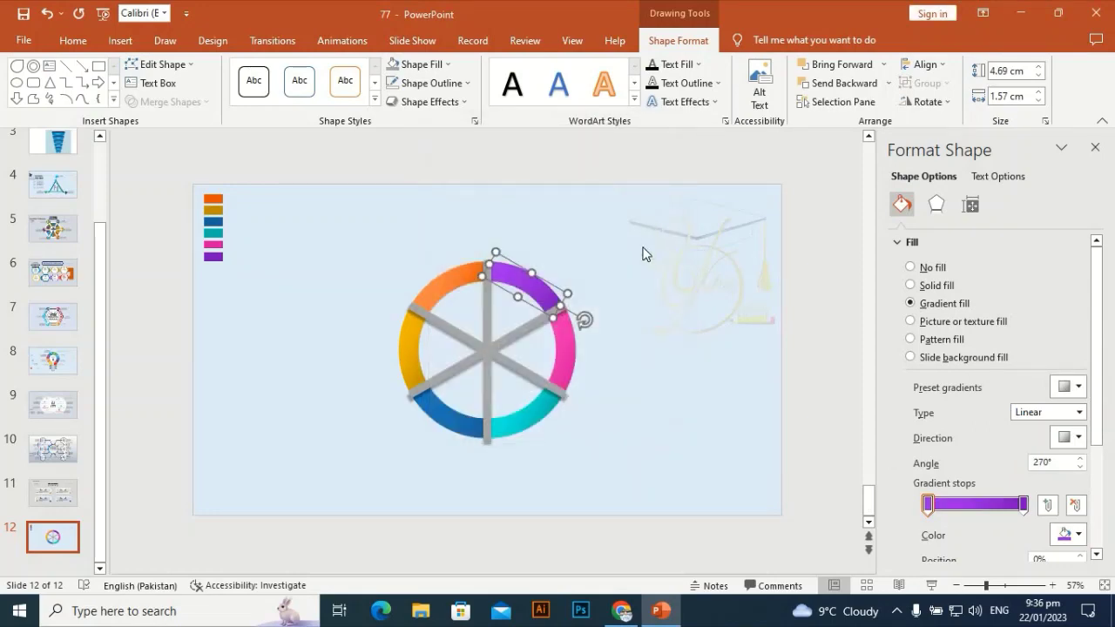
Draw a circle over the wheel's centre with the Oval shape.
{"action": "left_click", "coordinate": [381, 281]}
{"action": "left_click", "coordinate": [120, 40]}
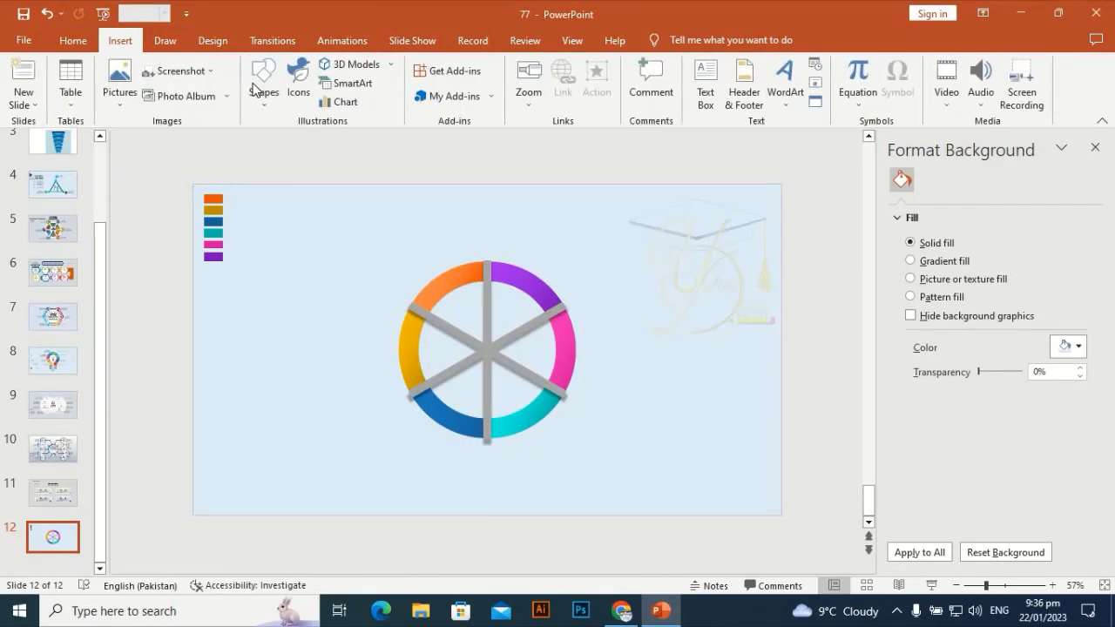
{"action": "left_click", "coordinate": [254, 90]}
{"action": "left_click", "coordinate": [349, 142]}
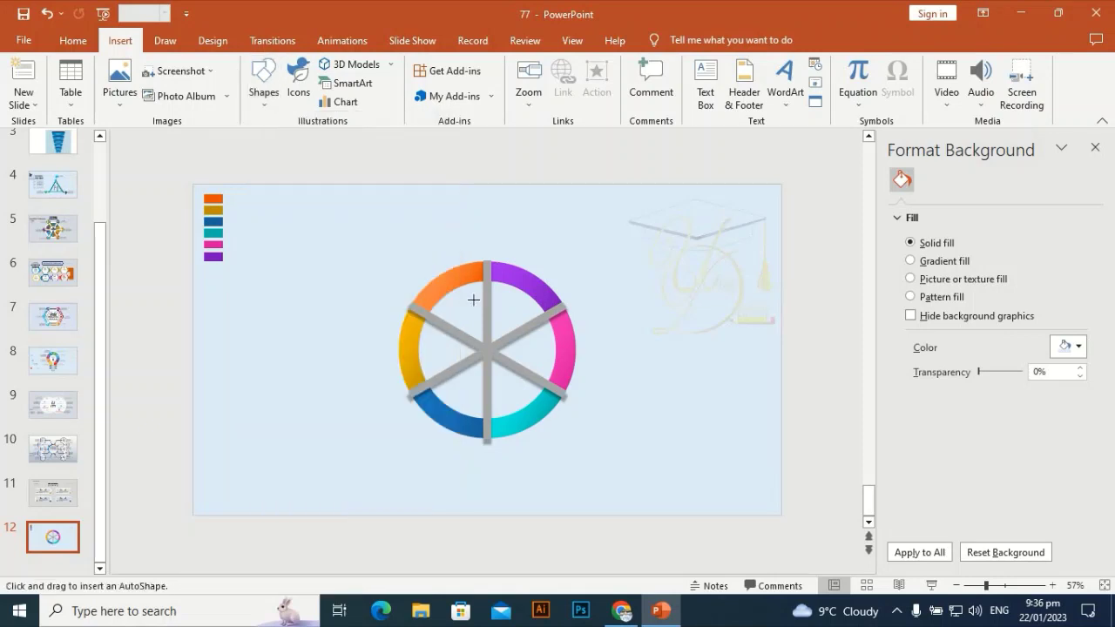
{"action": "key", "text": "shift+alt"}
{"action": "left_click_drag", "start_coordinate": [499, 348], "coordinate": [530, 418]}
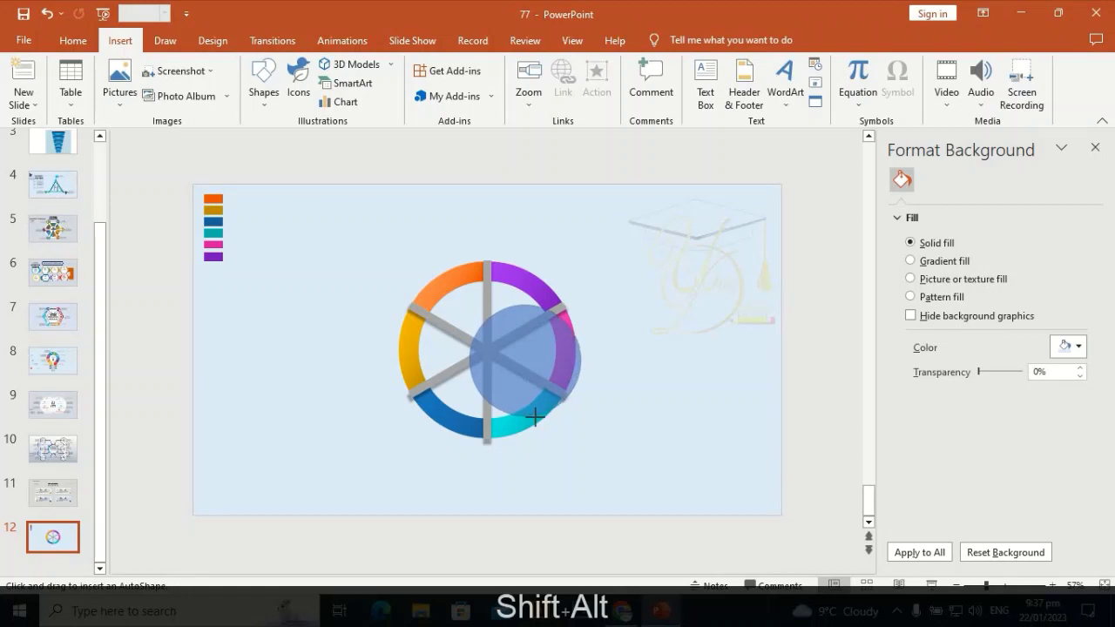
Align the circle to the centre and middle of the slide.
{"action": "left_click", "coordinate": [923, 65]}
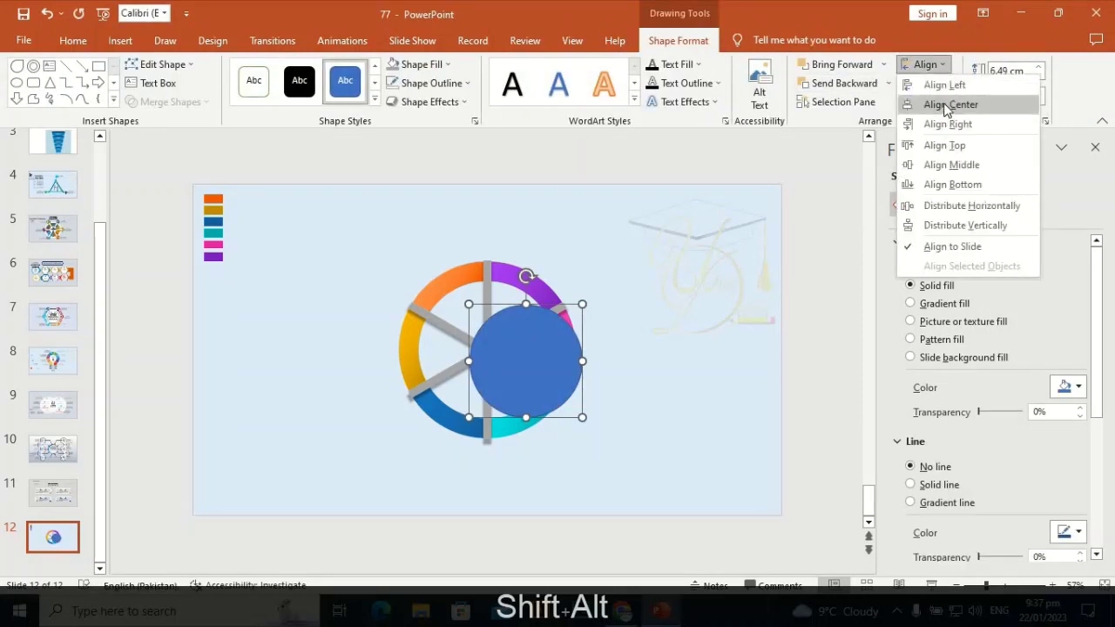
{"action": "left_click", "coordinate": [950, 104]}
{"action": "left_click", "coordinate": [926, 65]}
{"action": "left_click", "coordinate": [951, 164]}
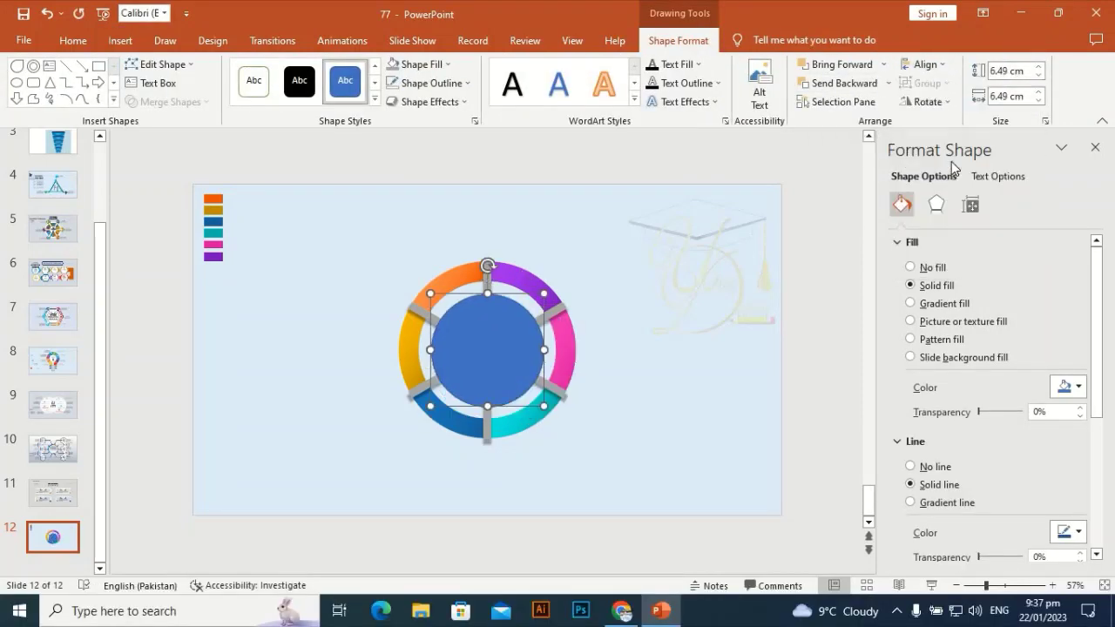
Fill the circle with a gradient from white on the left to light grey on the right.
{"action": "left_click", "coordinate": [943, 303]}
{"action": "scroll", "coordinate": [1100, 319], "scroll_direction": "down", "scroll_amount": 3}
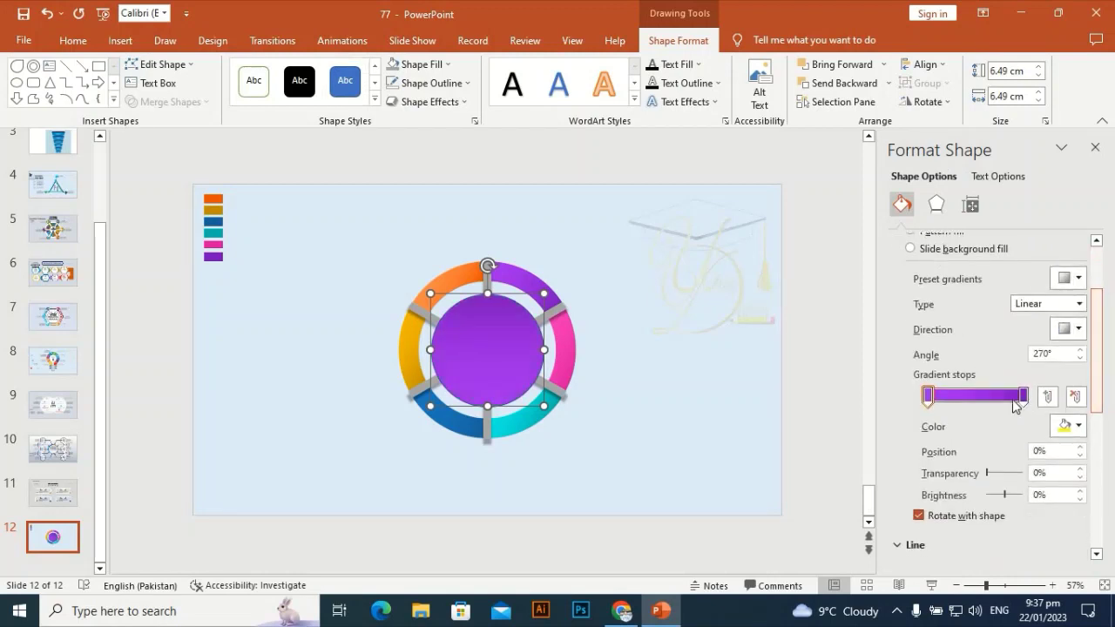
{"action": "left_click", "coordinate": [1024, 398]}
{"action": "left_click", "coordinate": [1078, 426]}
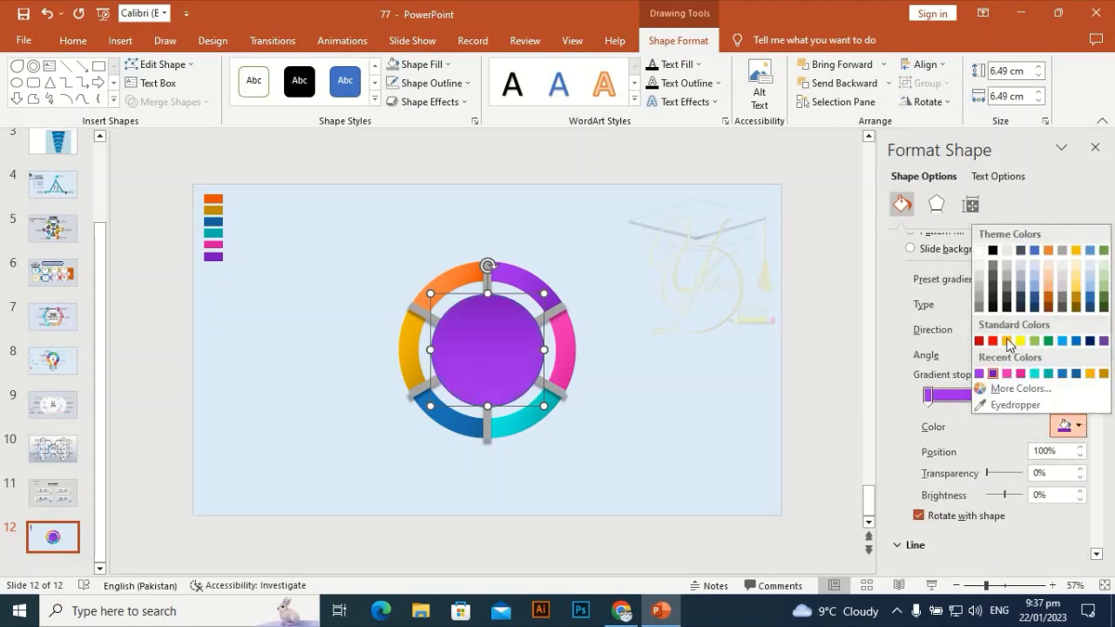
{"action": "left_click", "coordinate": [981, 278]}
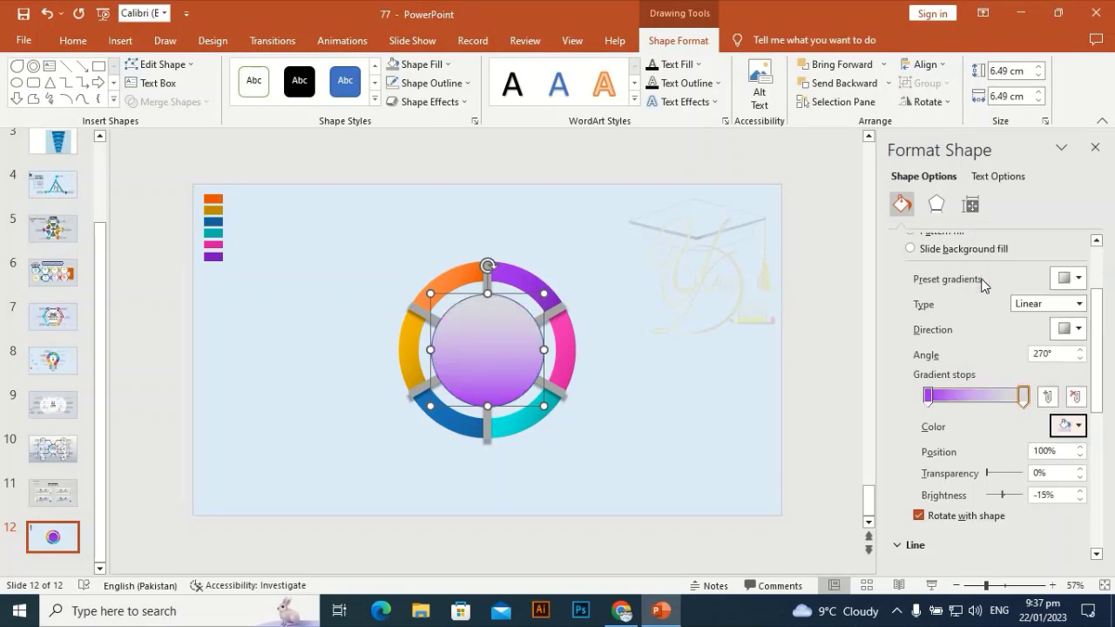
{"action": "left_click", "coordinate": [929, 399]}
{"action": "left_click", "coordinate": [1077, 426]}
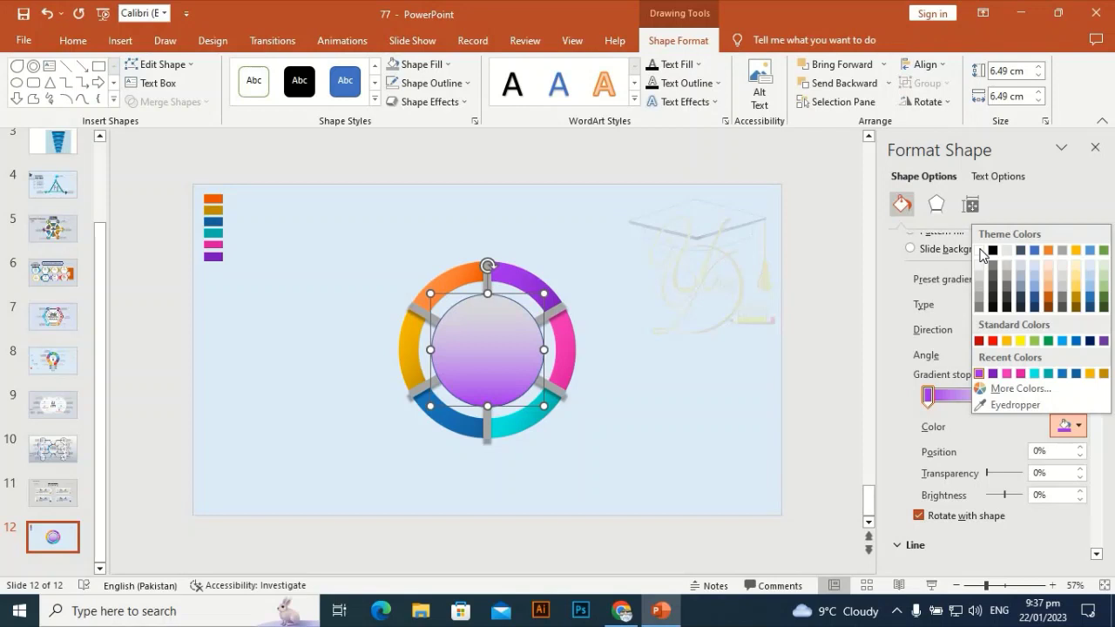
{"action": "left_click", "coordinate": [980, 252]}
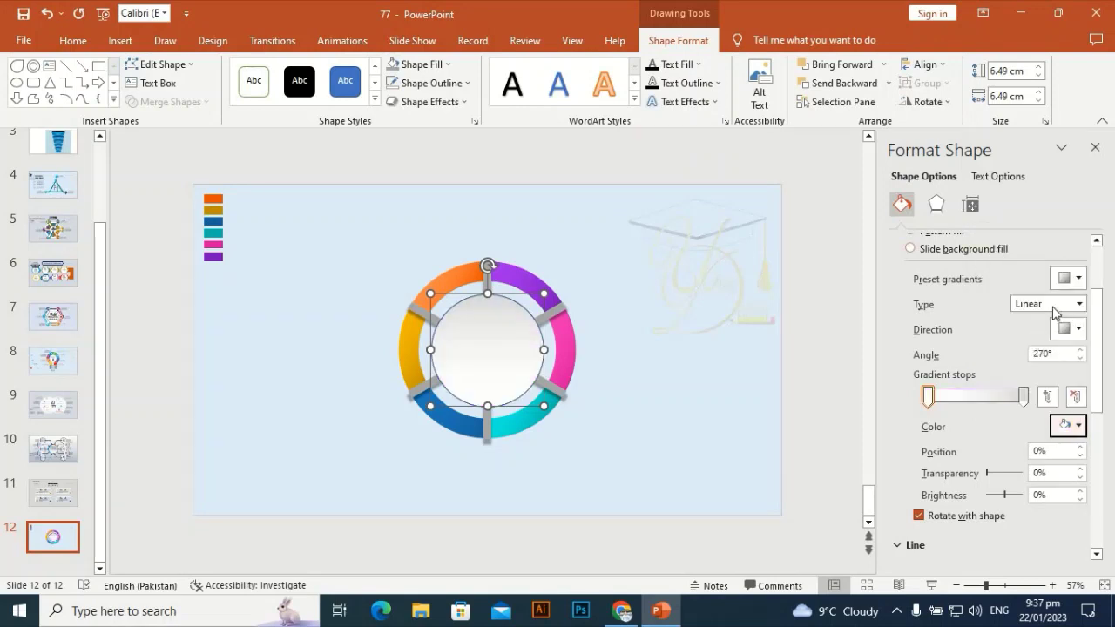
{"action": "left_click_drag", "start_coordinate": [1103, 319], "coordinate": [1108, 403]}
Switch the circle's outline to a gradient line, removing the middle stops and choosing a direction.
{"action": "scroll", "coordinate": [948, 386], "scroll_direction": "down", "scroll_amount": 1}
{"action": "left_click", "coordinate": [947, 373]}
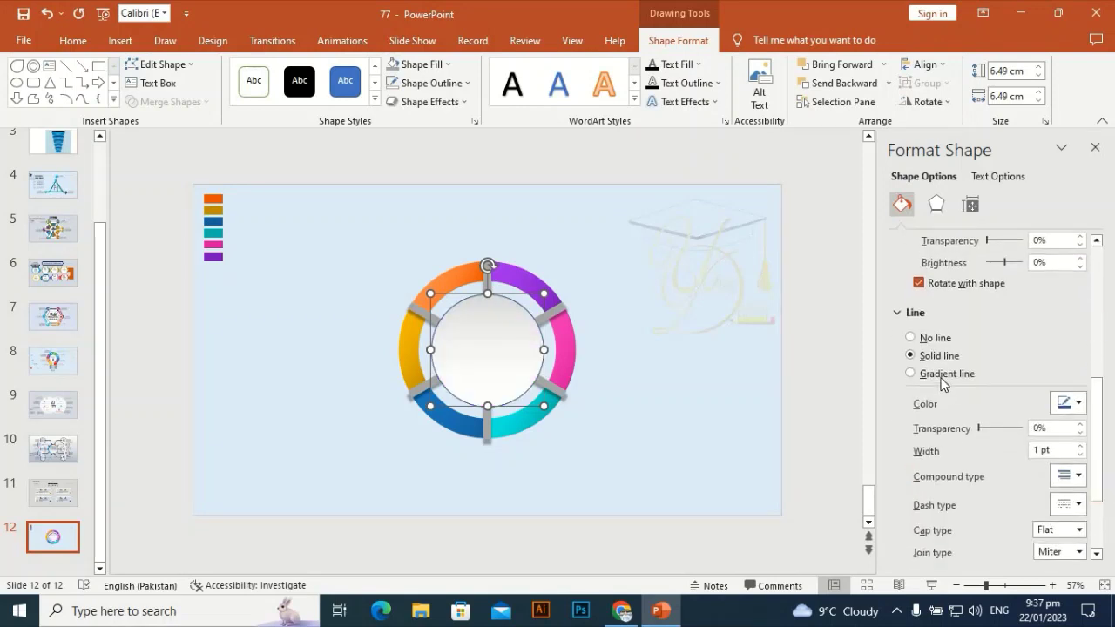
{"action": "left_click", "coordinate": [1075, 521]}
{"action": "left_click", "coordinate": [1075, 521]}
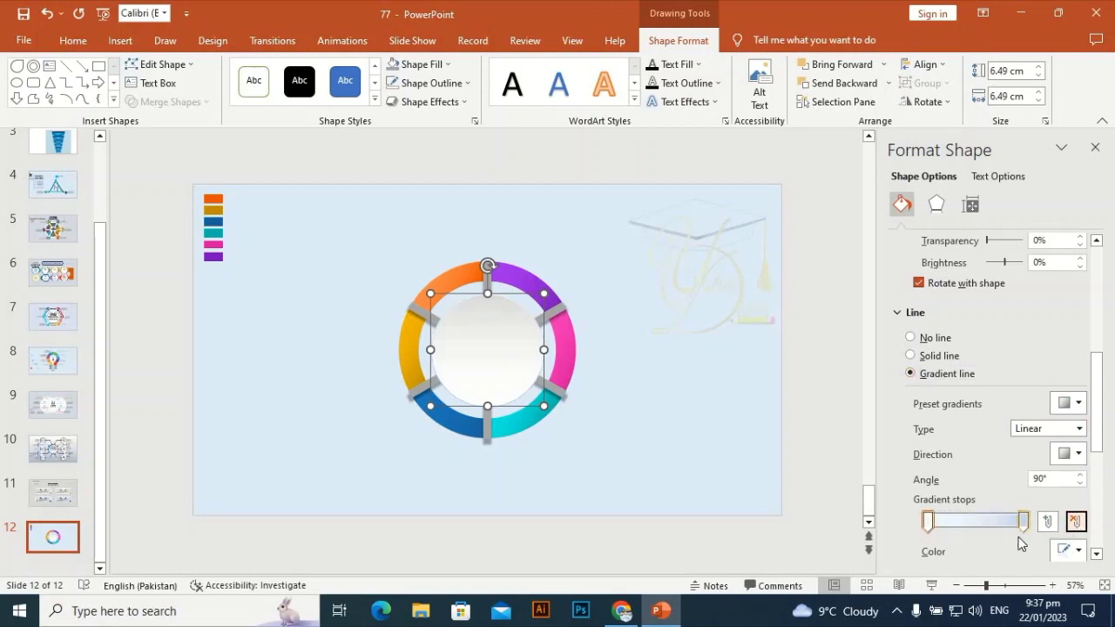
{"action": "left_click", "coordinate": [1076, 551]}
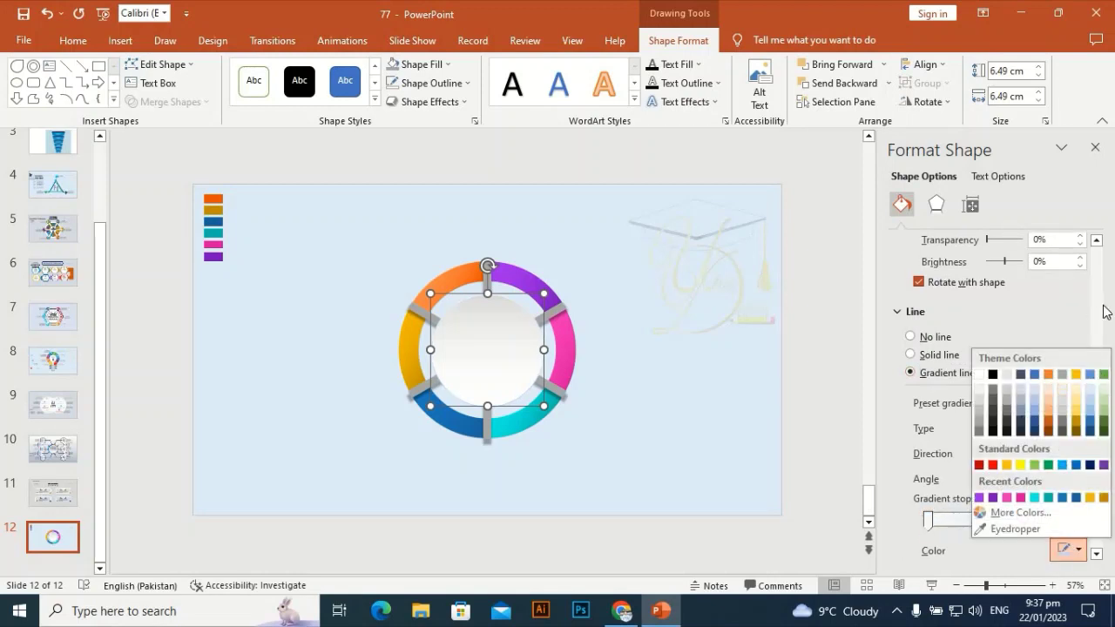
{"action": "scroll", "coordinate": [1098, 314], "scroll_direction": "up", "scroll_amount": 5}
{"action": "left_click_drag", "start_coordinate": [1099, 291], "coordinate": [1099, 317]}
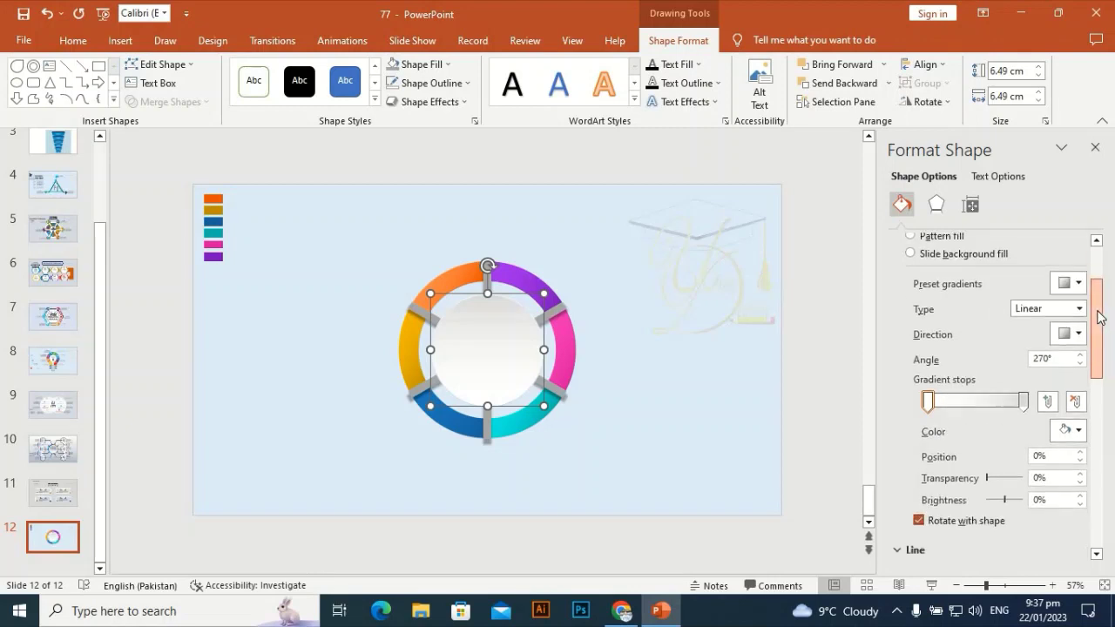
{"action": "left_click", "coordinate": [1068, 333]}
{"action": "left_click", "coordinate": [986, 400]}
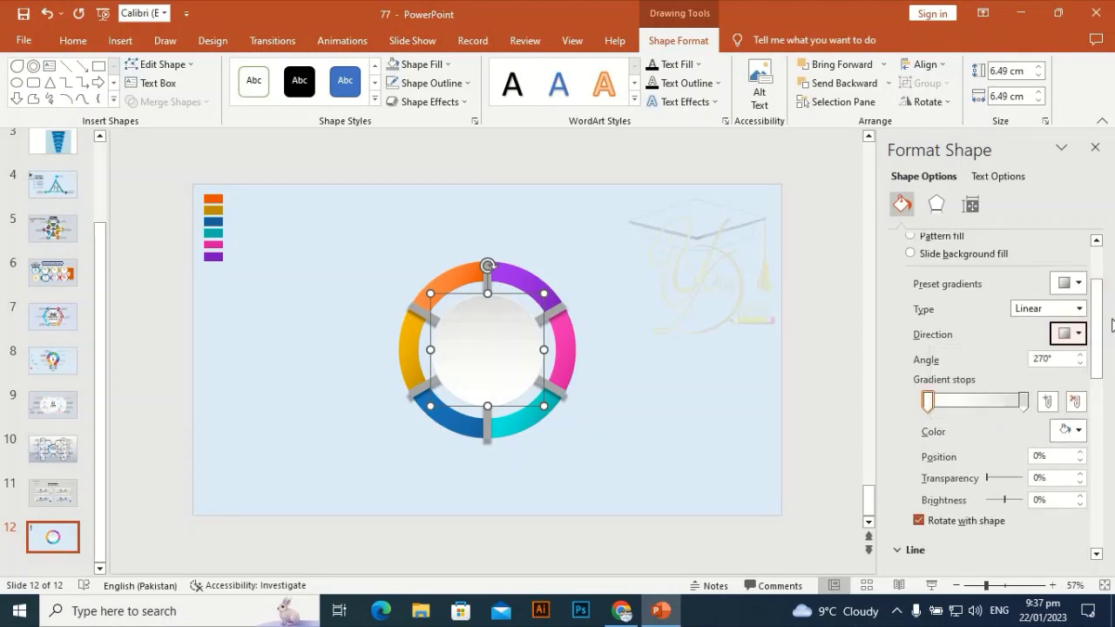
Colour the outline gradient grey on the right stop and white on the left.
{"action": "left_click_drag", "start_coordinate": [1106, 327], "coordinate": [1110, 417]}
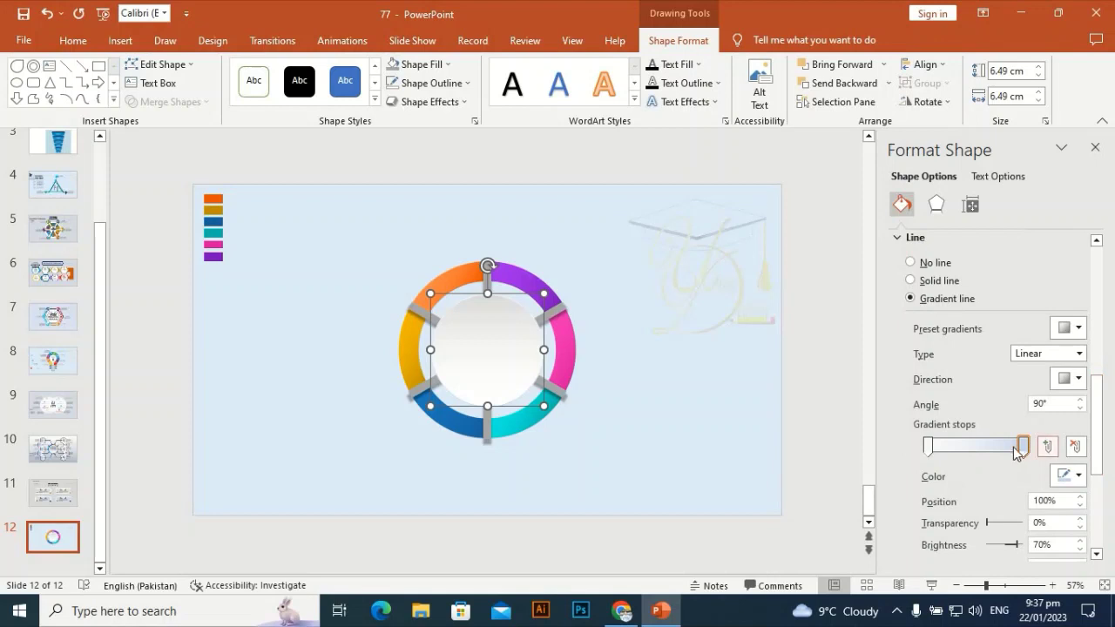
{"action": "left_click", "coordinate": [1072, 474]}
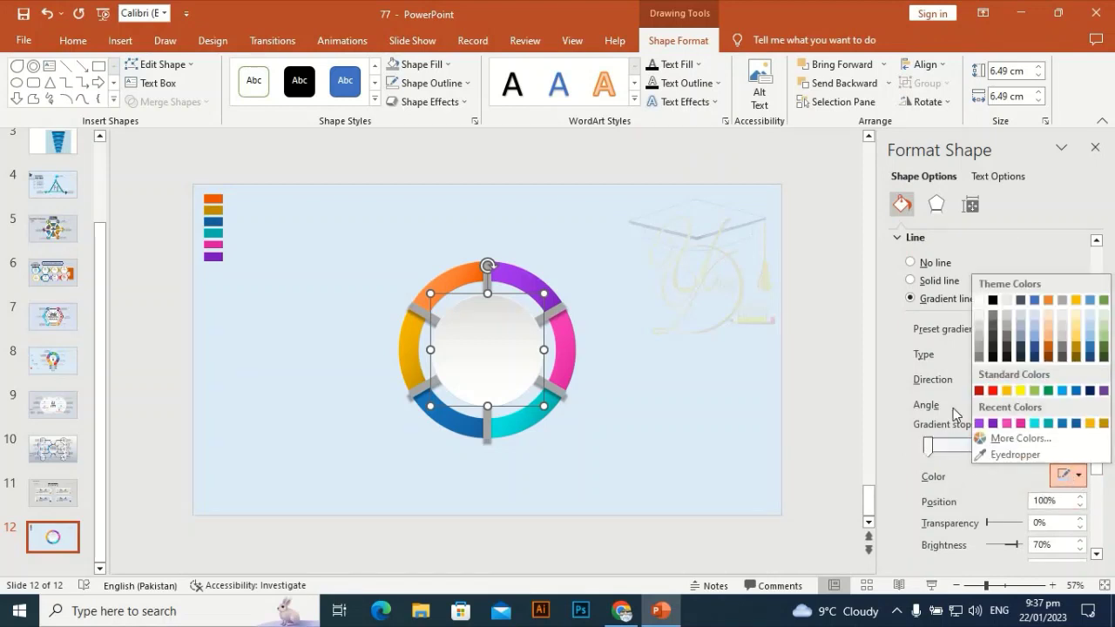
{"action": "left_click", "coordinate": [980, 332]}
{"action": "left_click", "coordinate": [929, 446]}
{"action": "left_click", "coordinate": [1068, 475]}
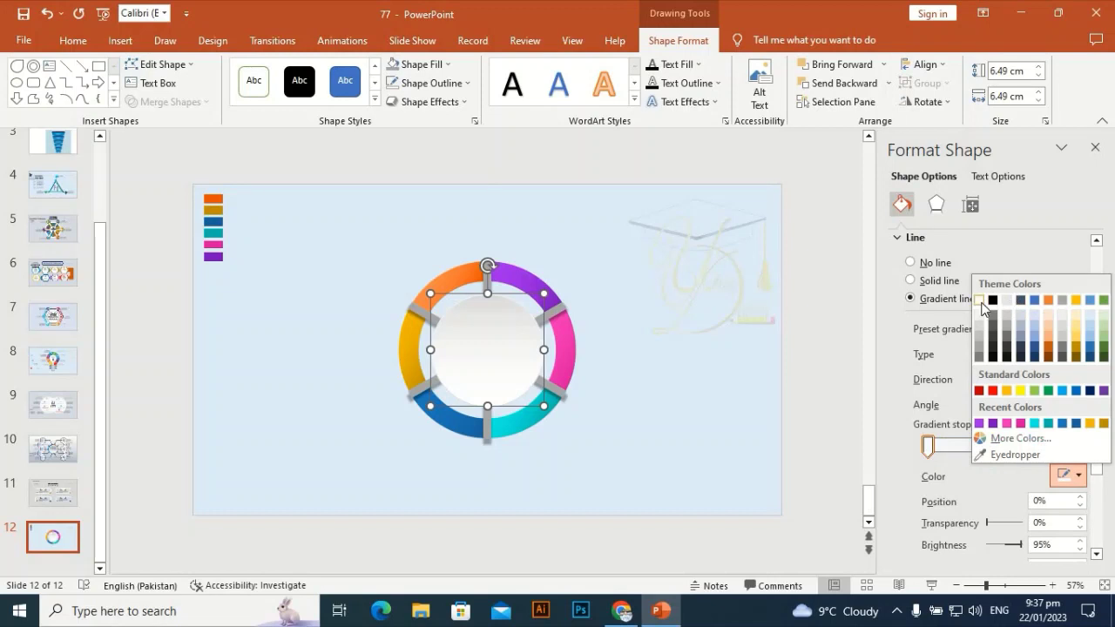
{"action": "left_click", "coordinate": [980, 303]}
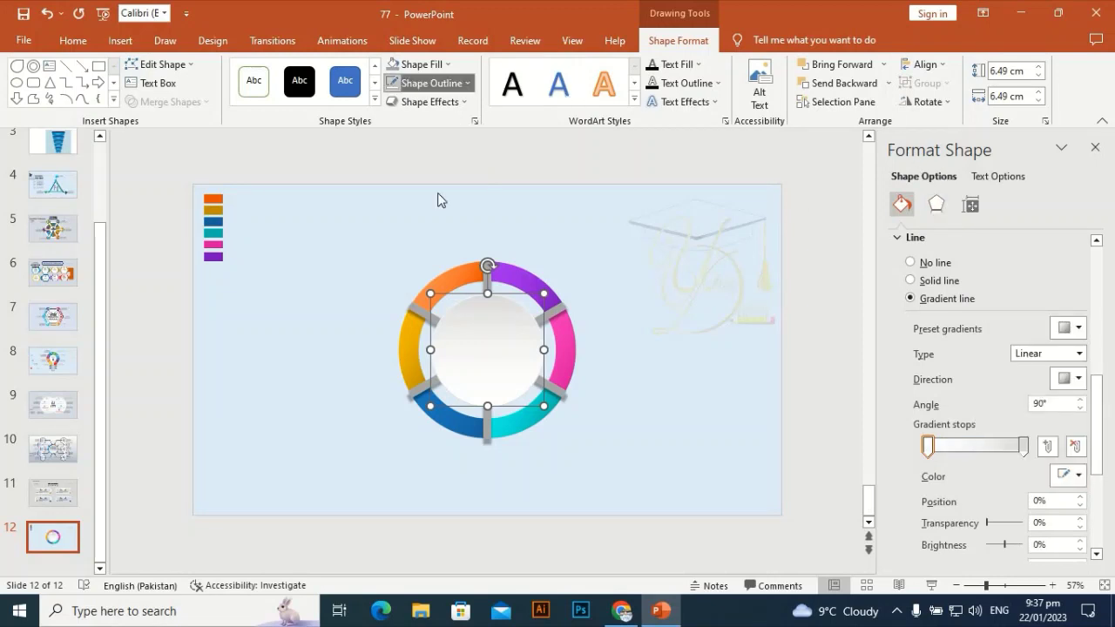
Set the circle outline's weight.
{"action": "left_click", "coordinate": [435, 83]}
{"action": "mouse_move", "coordinate": [427, 319]}
{"action": "left_click", "coordinate": [560, 406]}
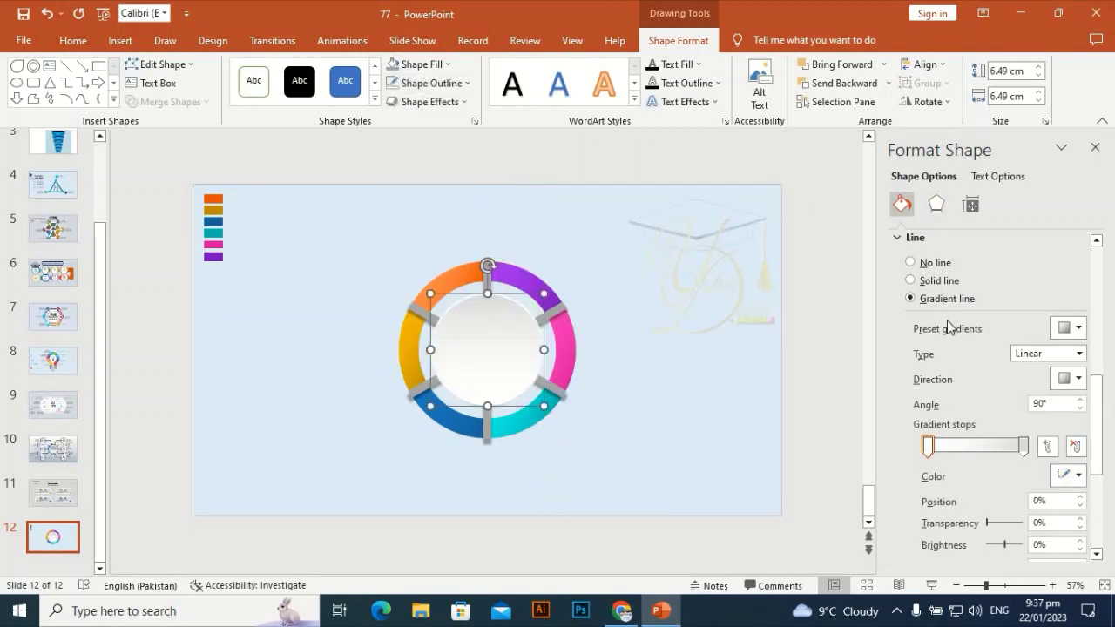
Add an outer shadow below the circle: 75% transparency, 102% size, 6 pt blur.
{"action": "left_click", "coordinate": [937, 206]}
{"action": "left_click", "coordinate": [1068, 266]}
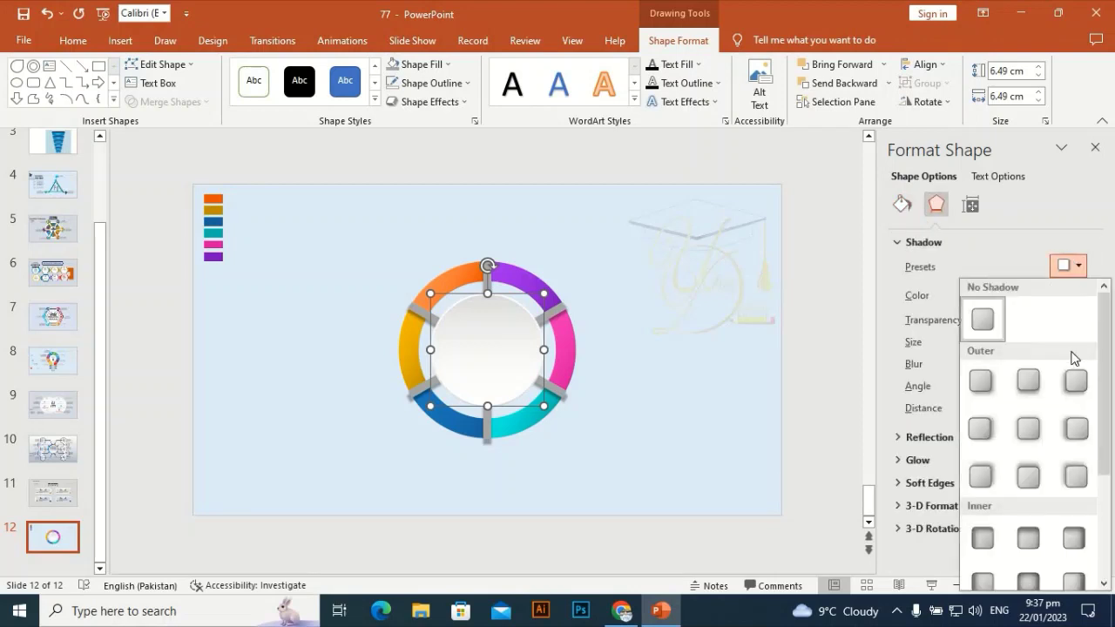
{"action": "left_click", "coordinate": [1024, 380]}
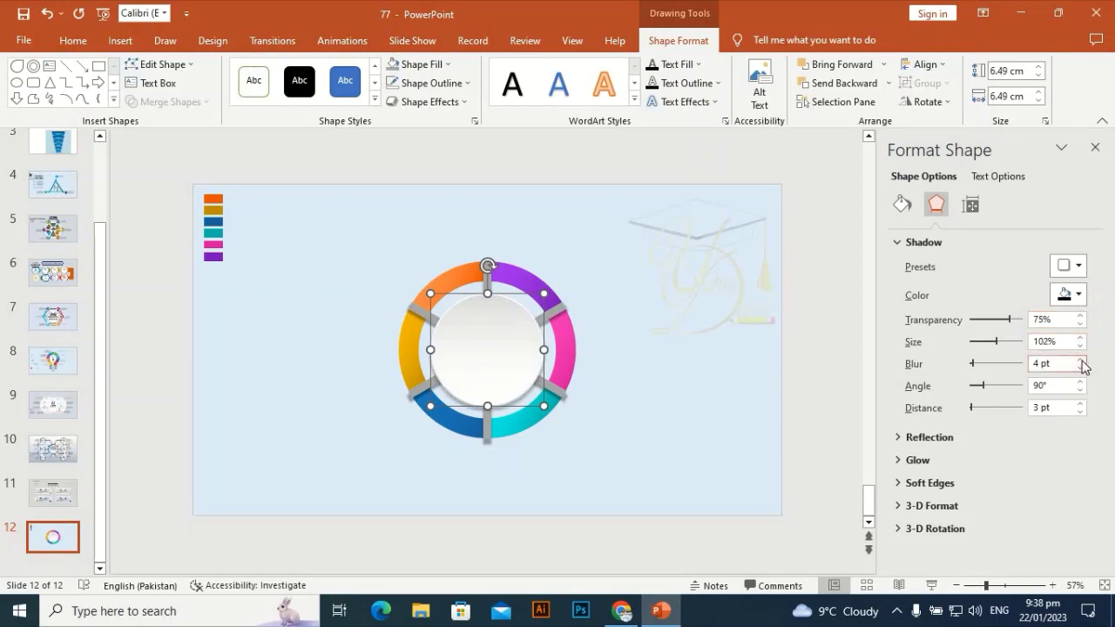
{"action": "left_click", "coordinate": [678, 259]}
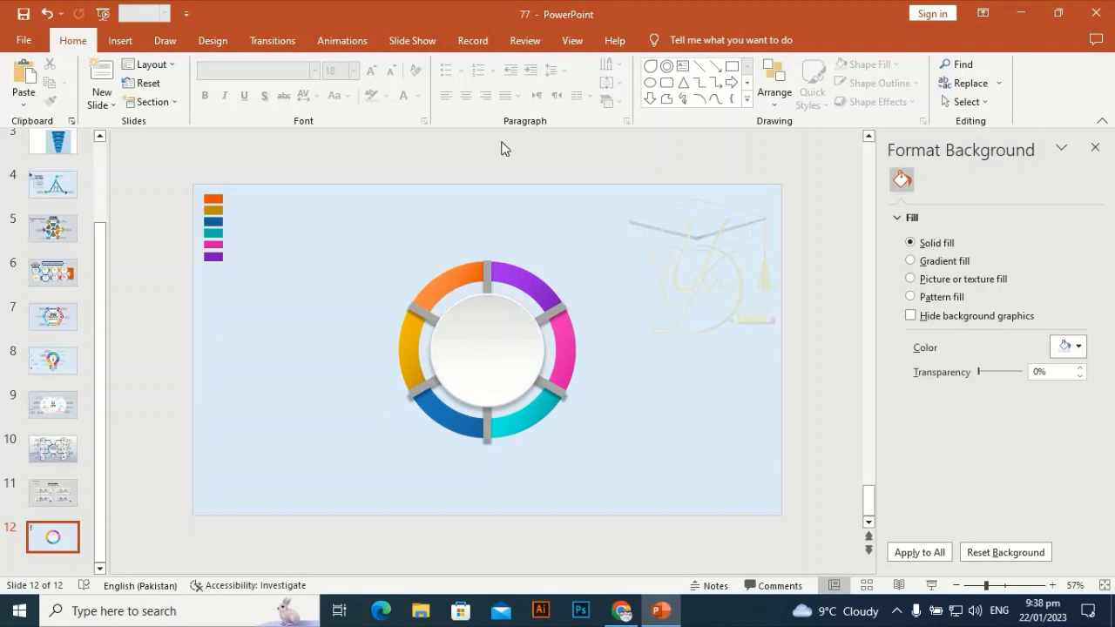
Draw a small blue circle near the ring's upper left.
{"action": "left_click", "coordinate": [120, 41]}
{"action": "left_click", "coordinate": [264, 80]}
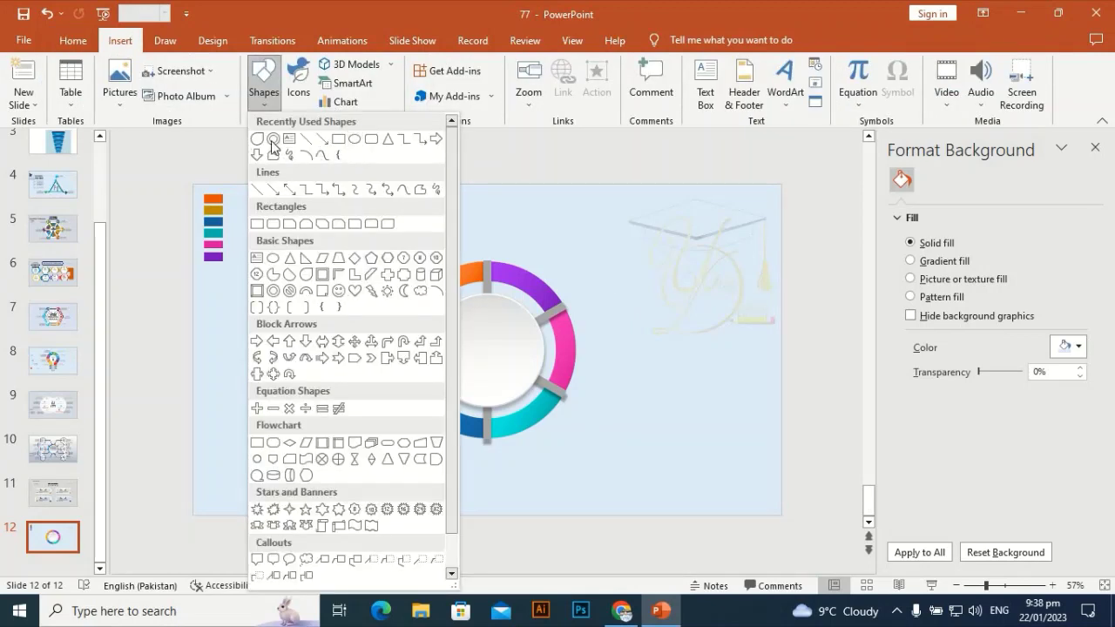
{"action": "left_click", "coordinate": [257, 139]}
{"action": "key", "text": "shift+alt"}
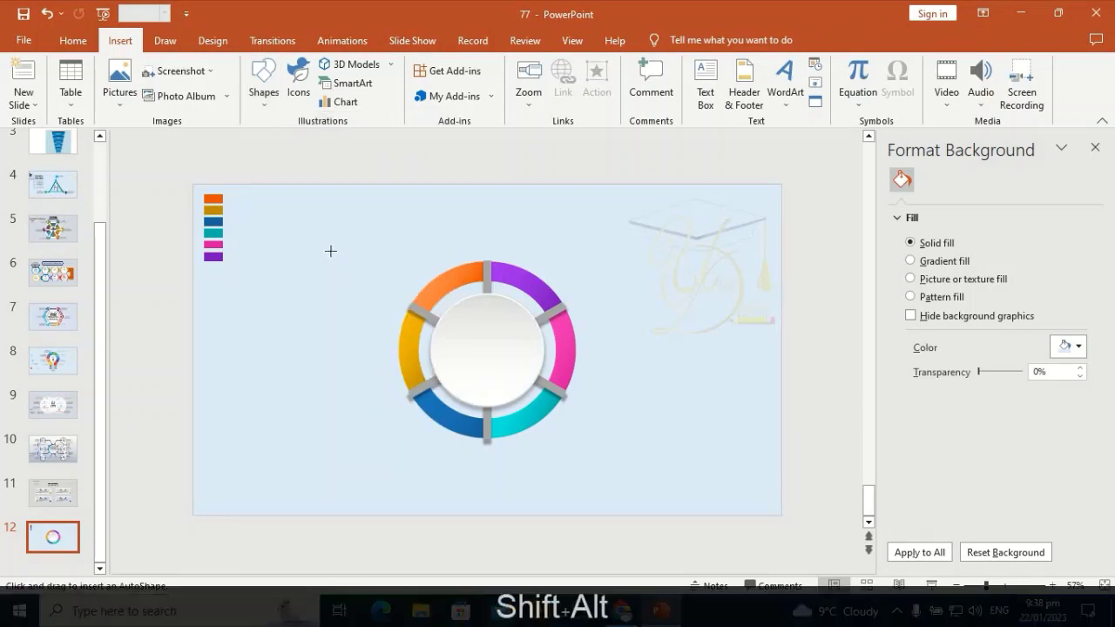
{"action": "left_click_drag", "start_coordinate": [341, 277], "coordinate": [370, 291]}
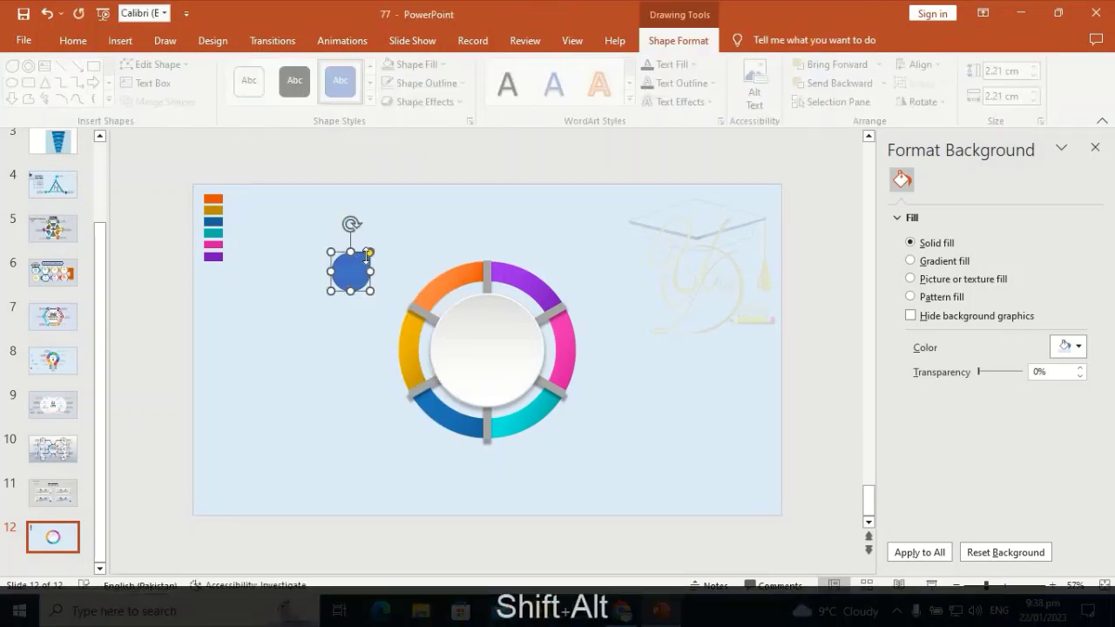
Reshape the circle into a 1.79 cm teardrop and rotate it to point at the hub.
{"action": "left_click_drag", "start_coordinate": [373, 247], "coordinate": [421, 257]}
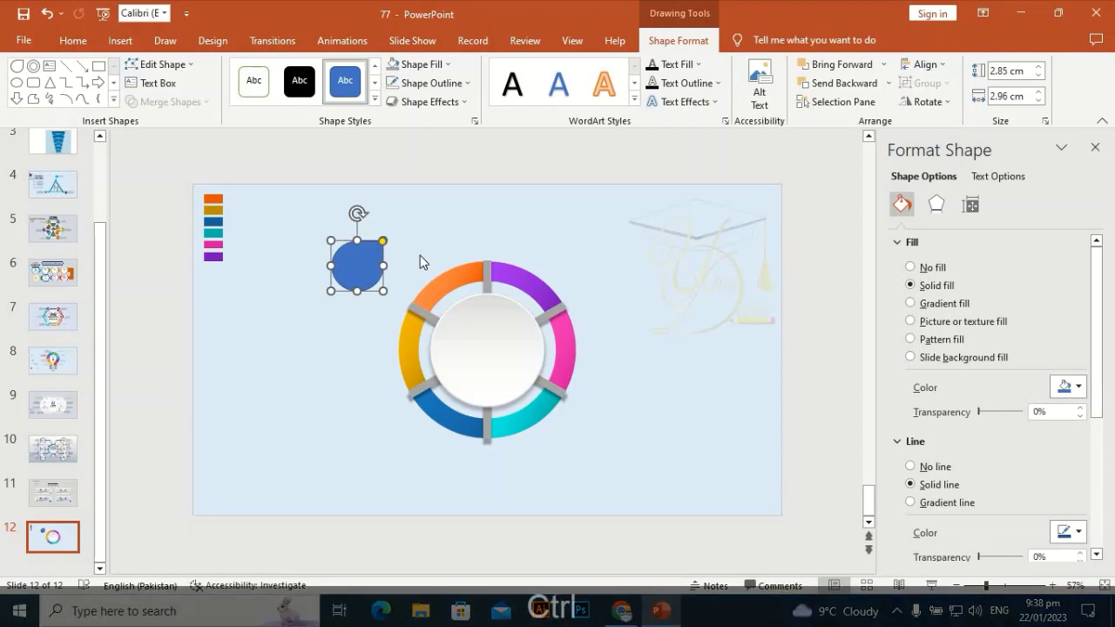
{"action": "key", "text": "ctrl+z"}
{"action": "key", "text": "shift"}
{"action": "left_click_drag", "start_coordinate": [369, 253], "coordinate": [382, 253]}
{"action": "key", "text": "shift"}
{"action": "key", "text": "alt"}
{"action": "left_click_drag", "start_coordinate": [368, 290], "coordinate": [363, 283]}
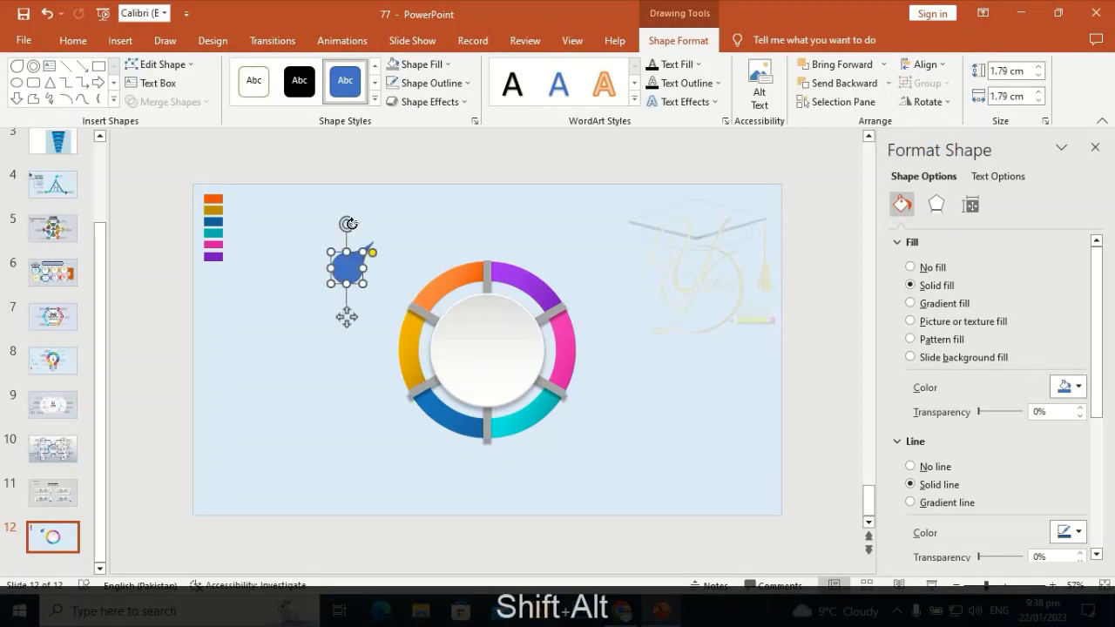
{"action": "left_click_drag", "start_coordinate": [348, 224], "coordinate": [407, 353]}
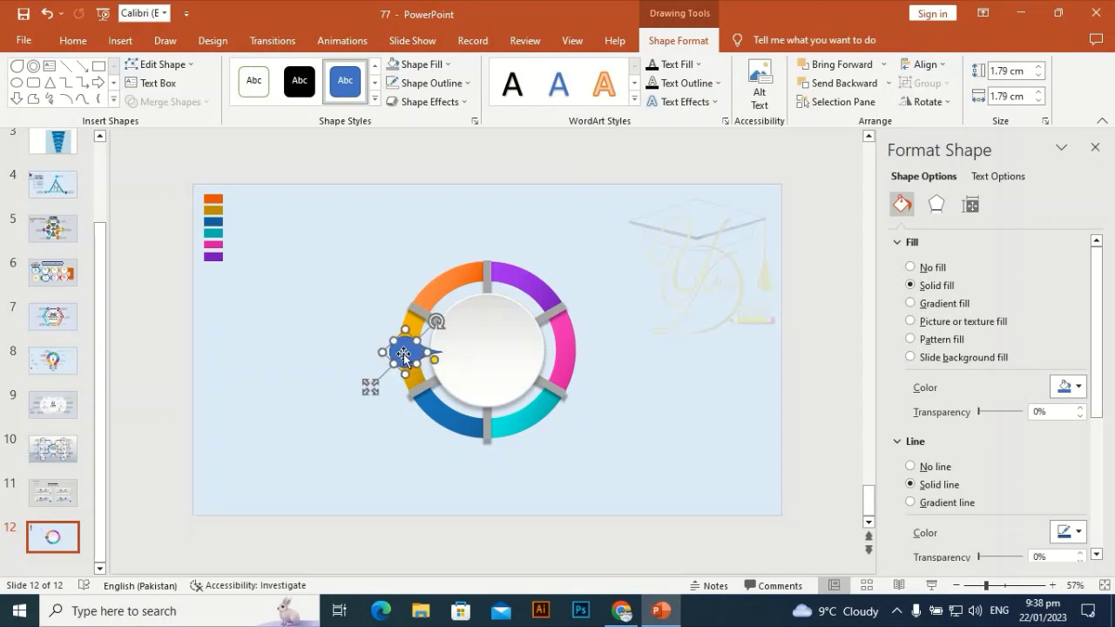
Duplicate the teardrop onto the ring's right edge (mirrored) and lower right (rotated).
{"action": "key", "text": "ctrl+d"}
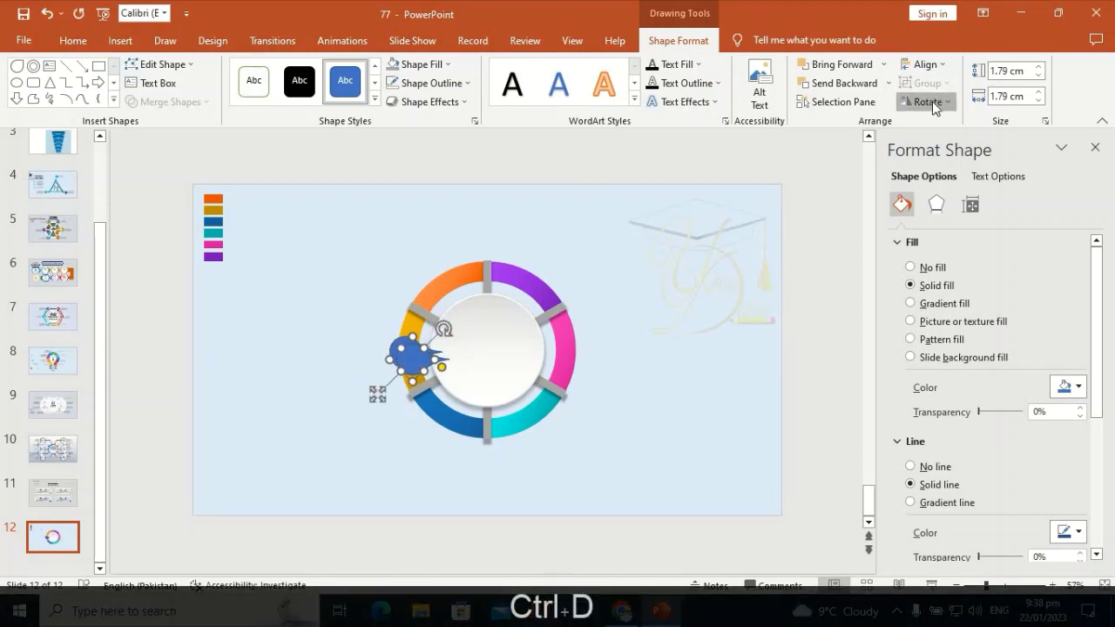
{"action": "left_click", "coordinate": [928, 101]}
{"action": "left_click", "coordinate": [950, 181]}
{"action": "left_click_drag", "start_coordinate": [503, 360], "coordinate": [573, 354]}
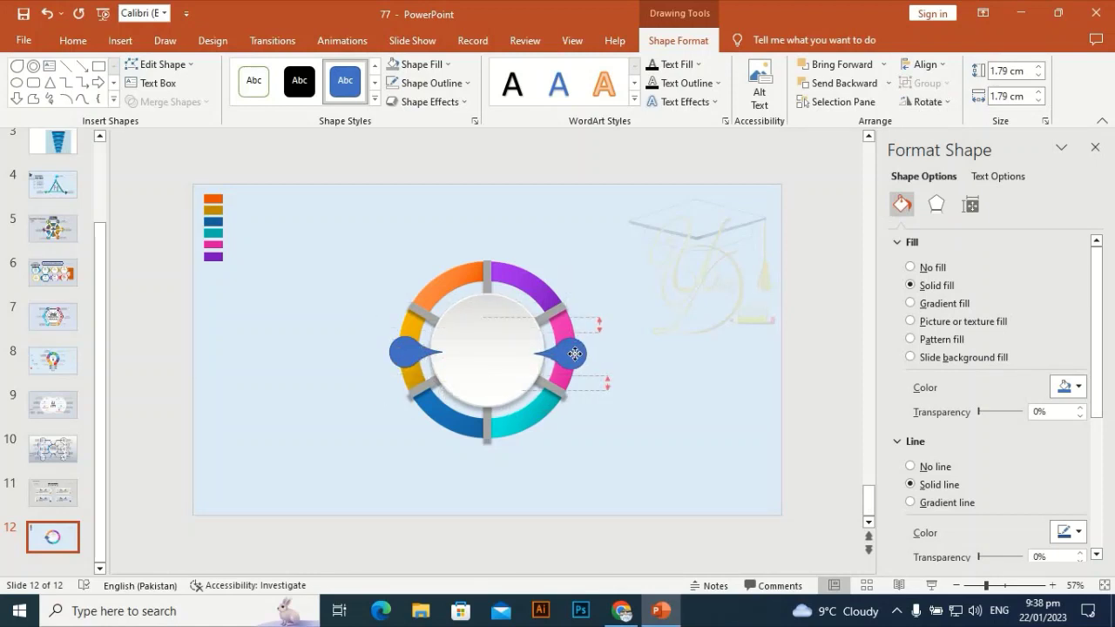
{"action": "key", "text": "ctrl+d"}
{"action": "left_click_drag", "start_coordinate": [707, 324], "coordinate": [551, 373]}
{"action": "left_click_drag", "start_coordinate": [541, 416], "coordinate": [529, 418]}
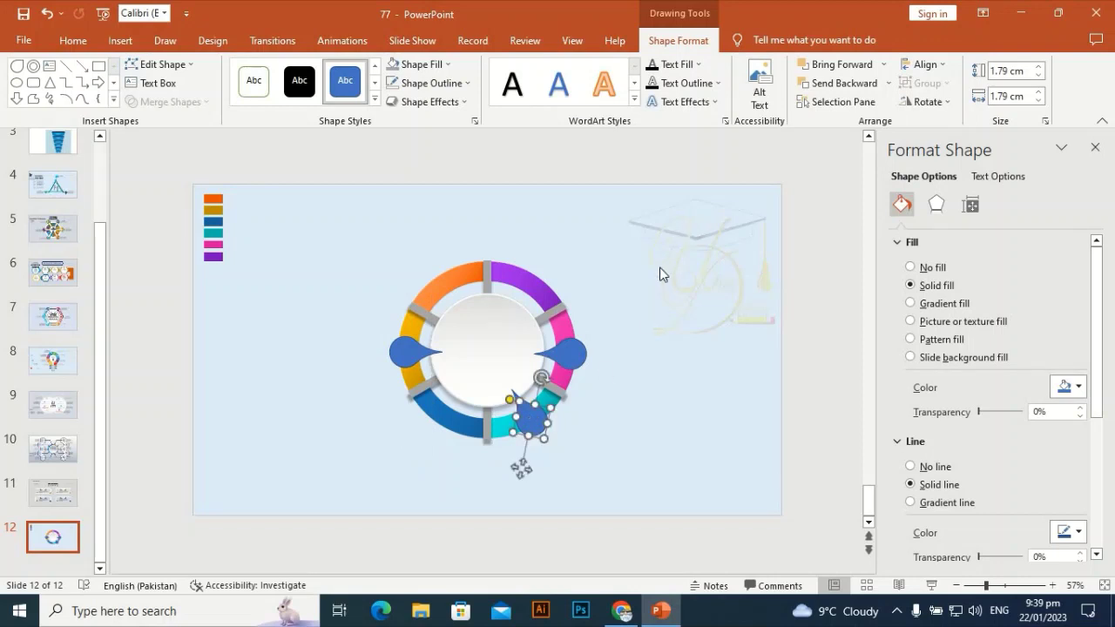
Add flipped teardrop copies on the ring's lower left and top-left beside orange.
{"action": "key", "text": "ctrl+d"}
{"action": "left_click", "coordinate": [945, 102]}
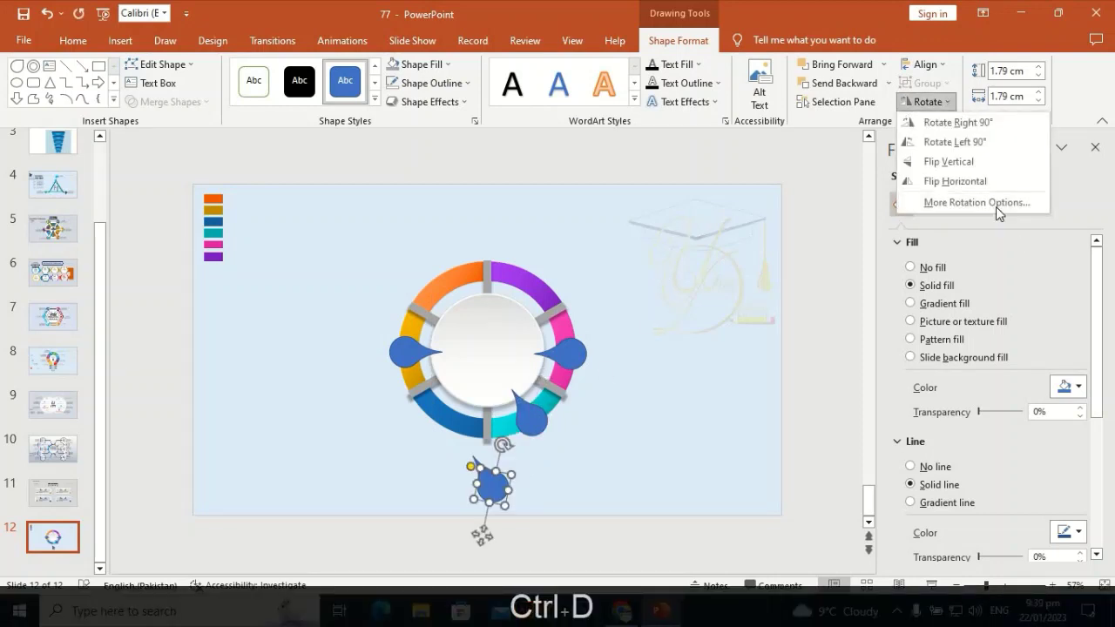
{"action": "left_click", "coordinate": [955, 181]}
{"action": "left_click_drag", "start_coordinate": [482, 502], "coordinate": [448, 419]}
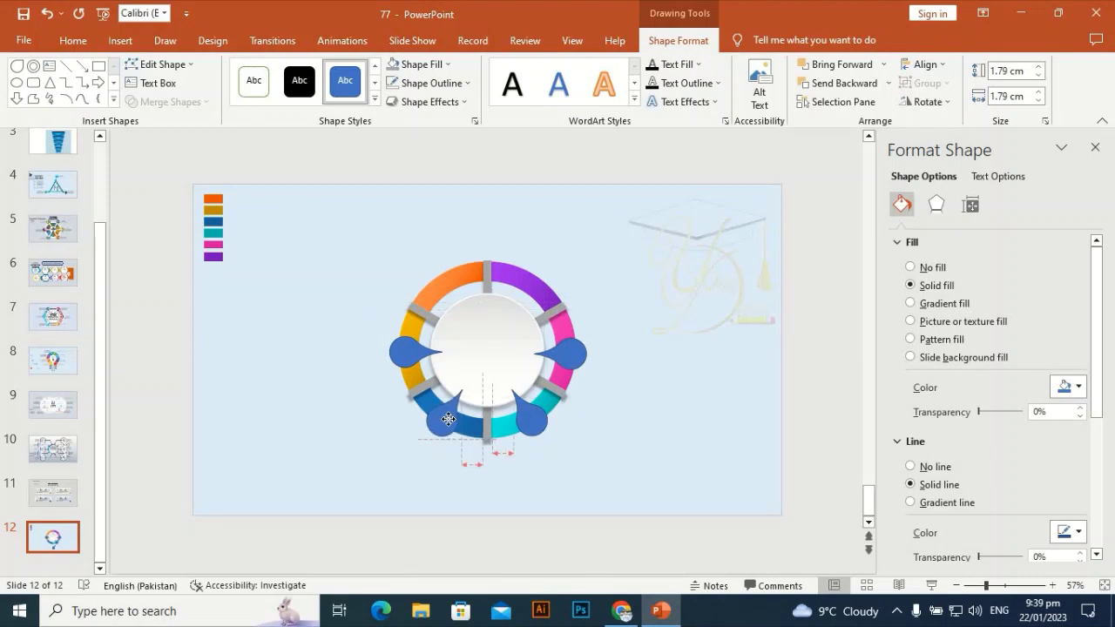
{"action": "key", "text": "ctrl+d"}
{"action": "left_click", "coordinate": [941, 103]}
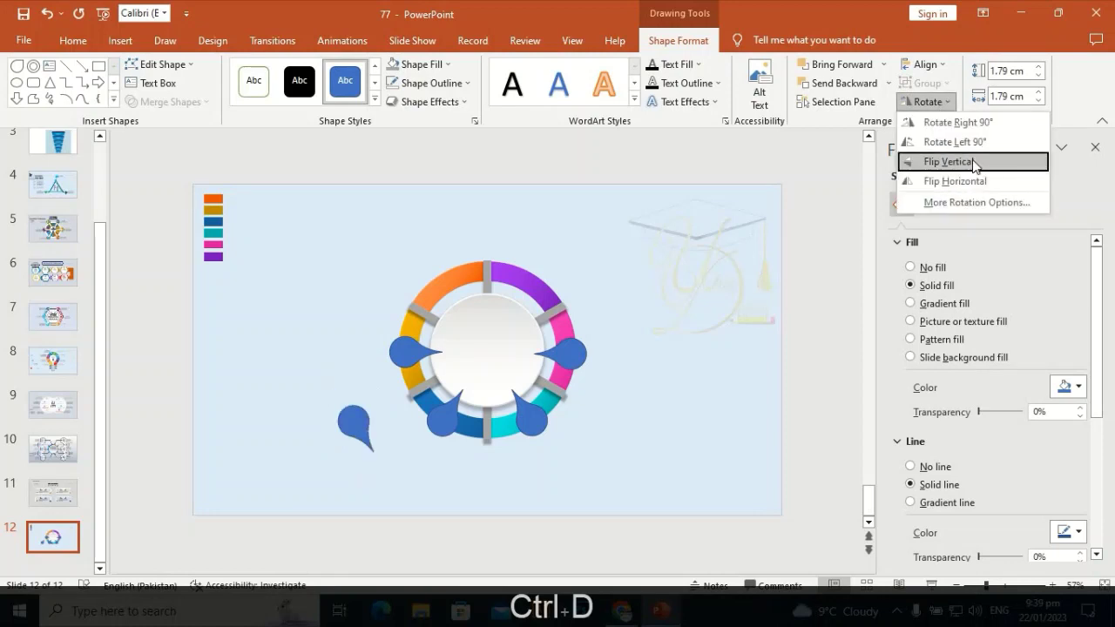
{"action": "left_click", "coordinate": [943, 155]}
{"action": "left_click_drag", "start_coordinate": [355, 419], "coordinate": [447, 275]}
Add a horizontally mirrored teardrop copy on the ring's top-right.
{"action": "key", "text": "ctrl+d"}
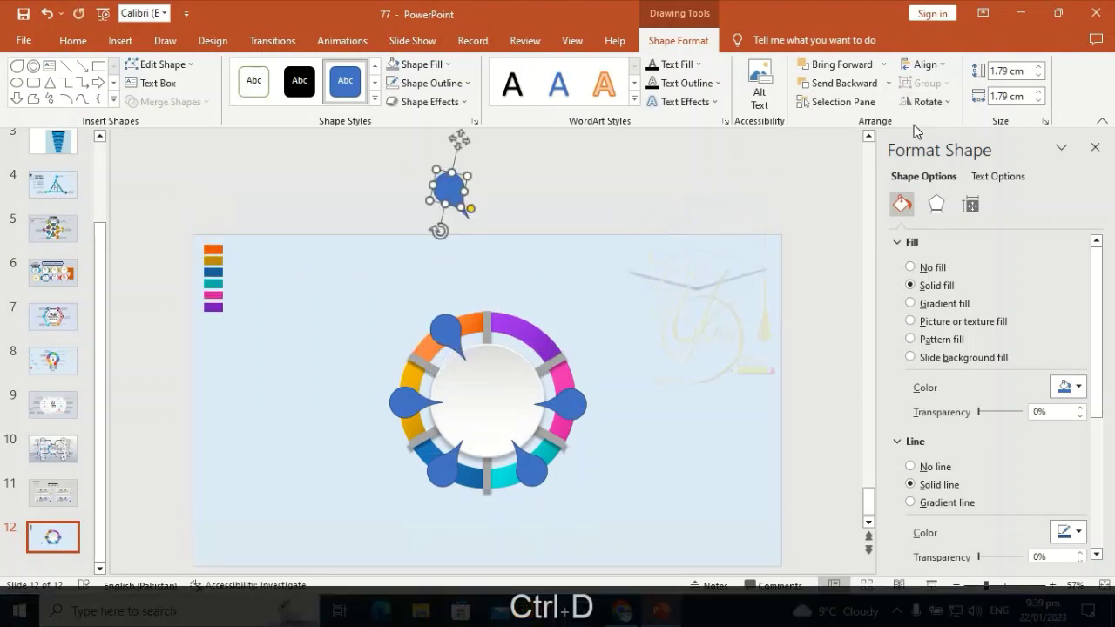
{"action": "left_click", "coordinate": [923, 102]}
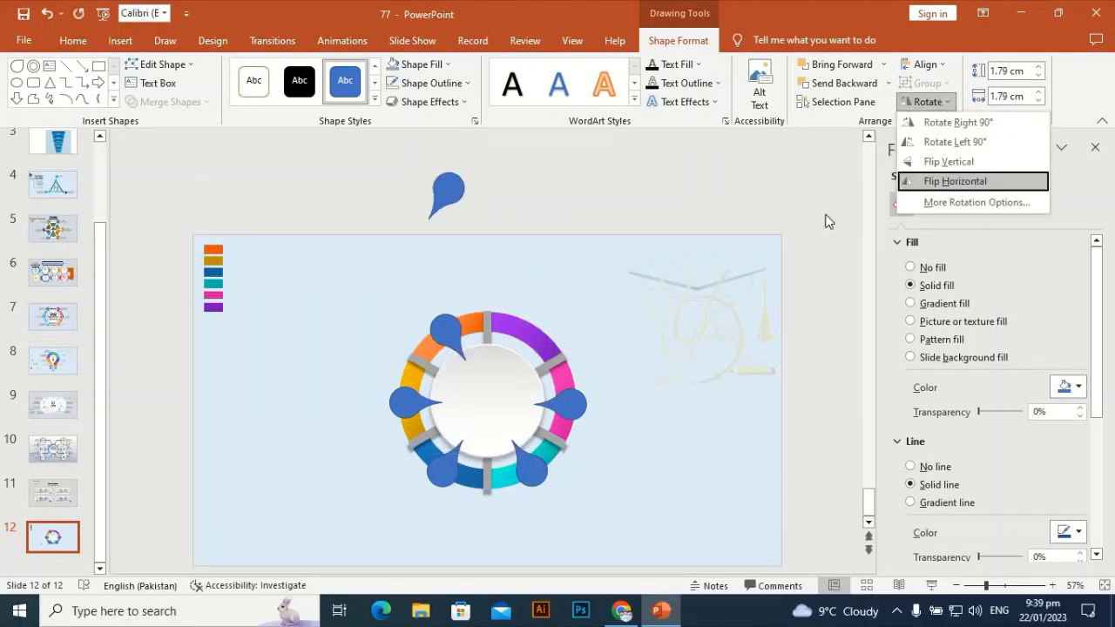
{"action": "left_click", "coordinate": [954, 179]}
{"action": "left_click_drag", "start_coordinate": [453, 188], "coordinate": [537, 293]}
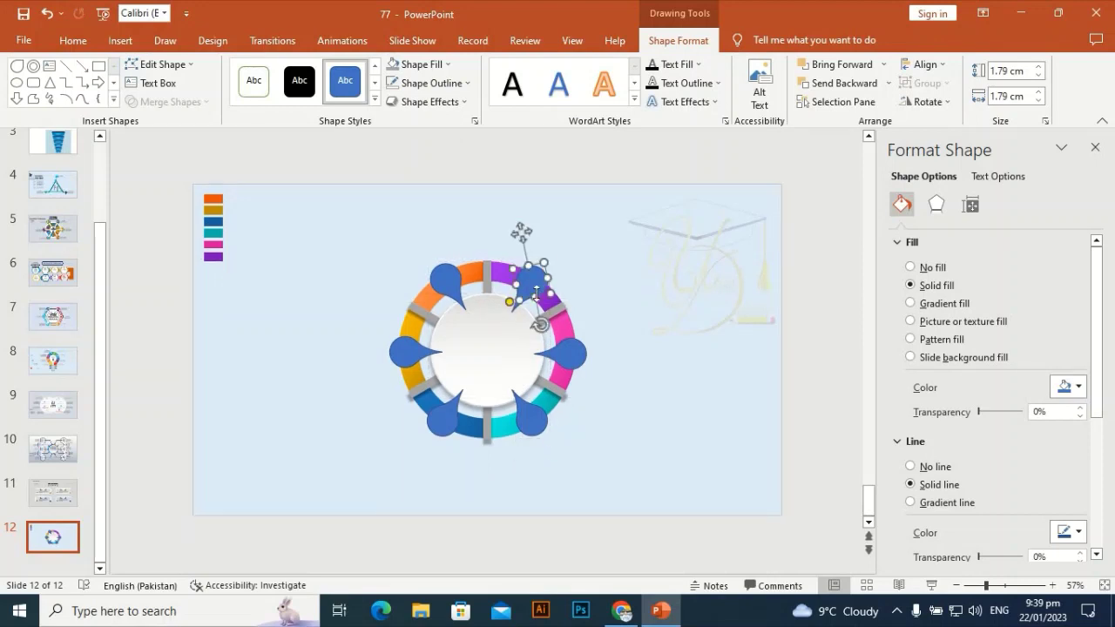
Copy the purple and pink ring segments' gradients onto the top-right and right teardrops.
{"action": "left_click", "coordinate": [497, 271]}
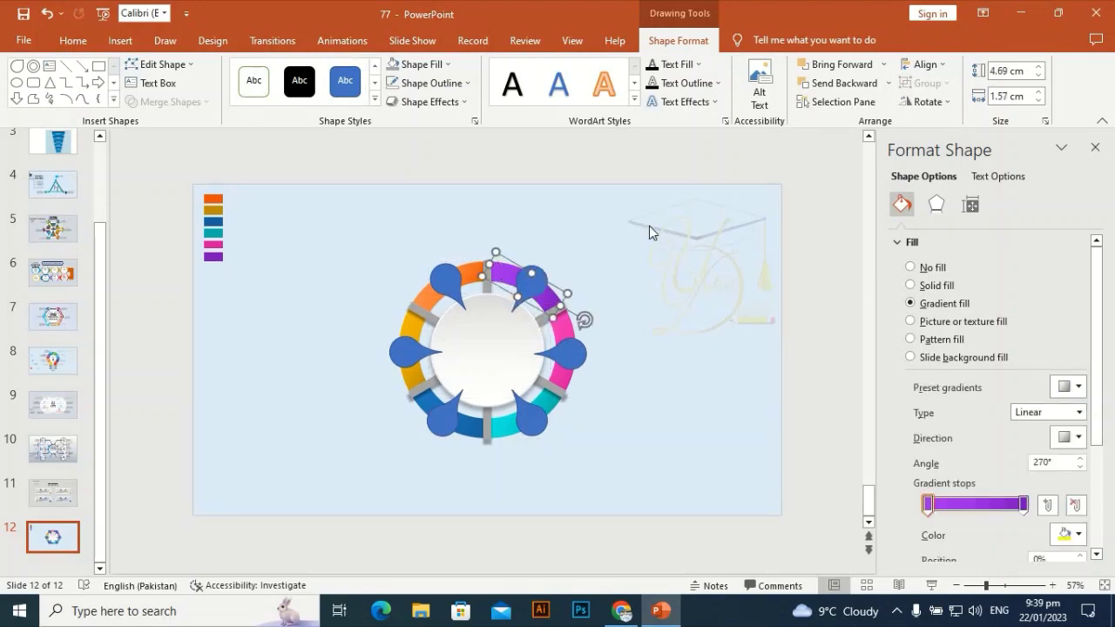
{"action": "key", "text": "ctrl+shift+c"}
{"action": "left_click", "coordinate": [534, 280]}
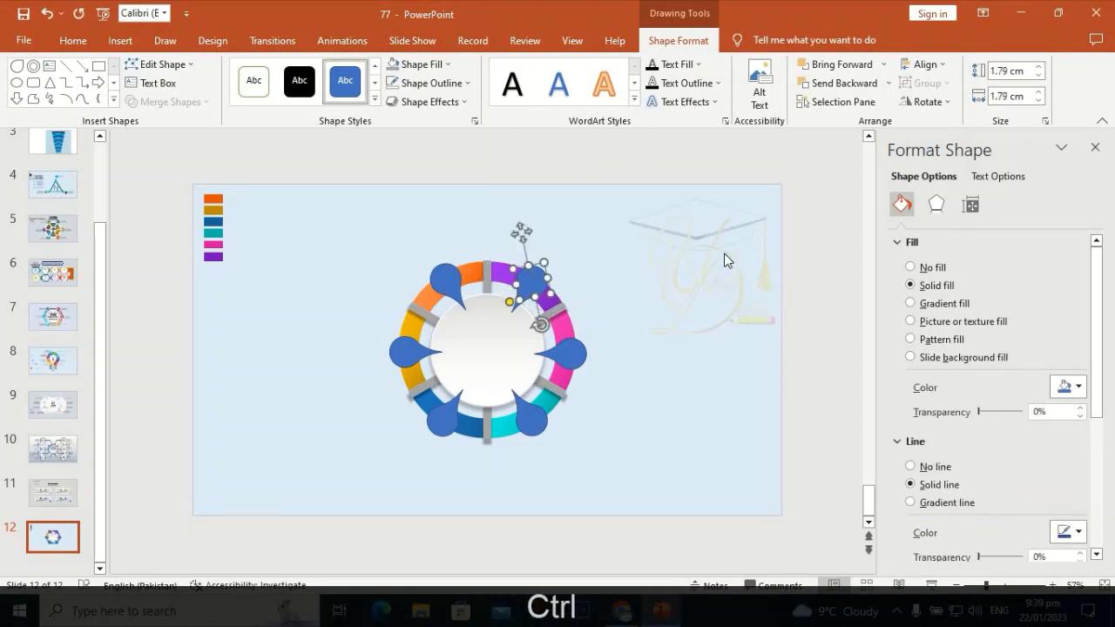
{"action": "key", "text": "ctrl+shift+v"}
{"action": "left_click", "coordinate": [560, 325]}
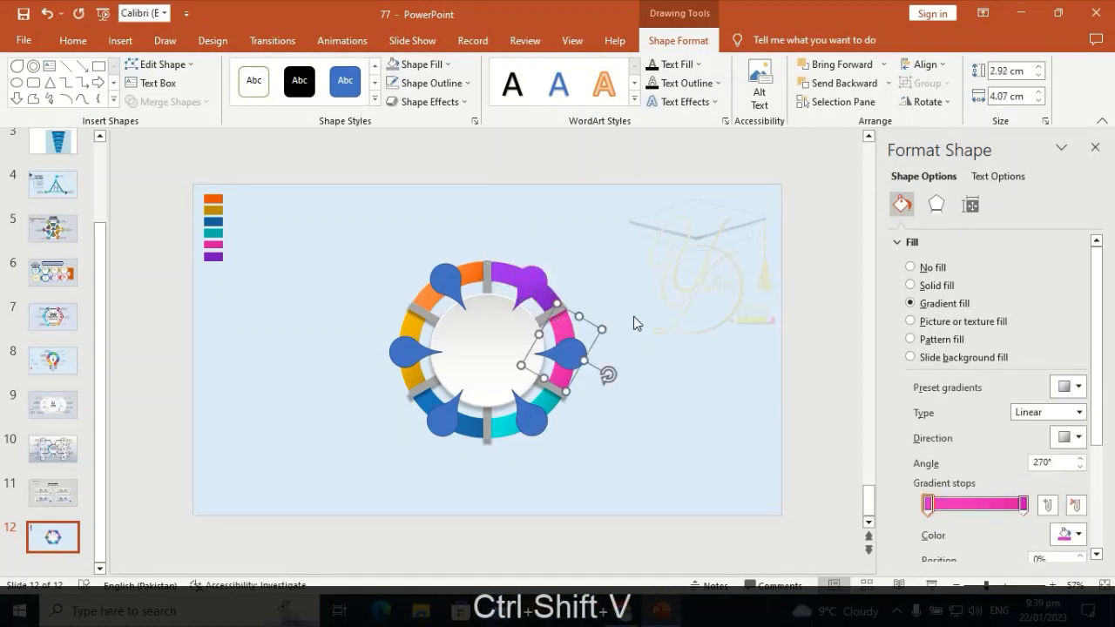
{"action": "key", "text": "ctrl+shift+c"}
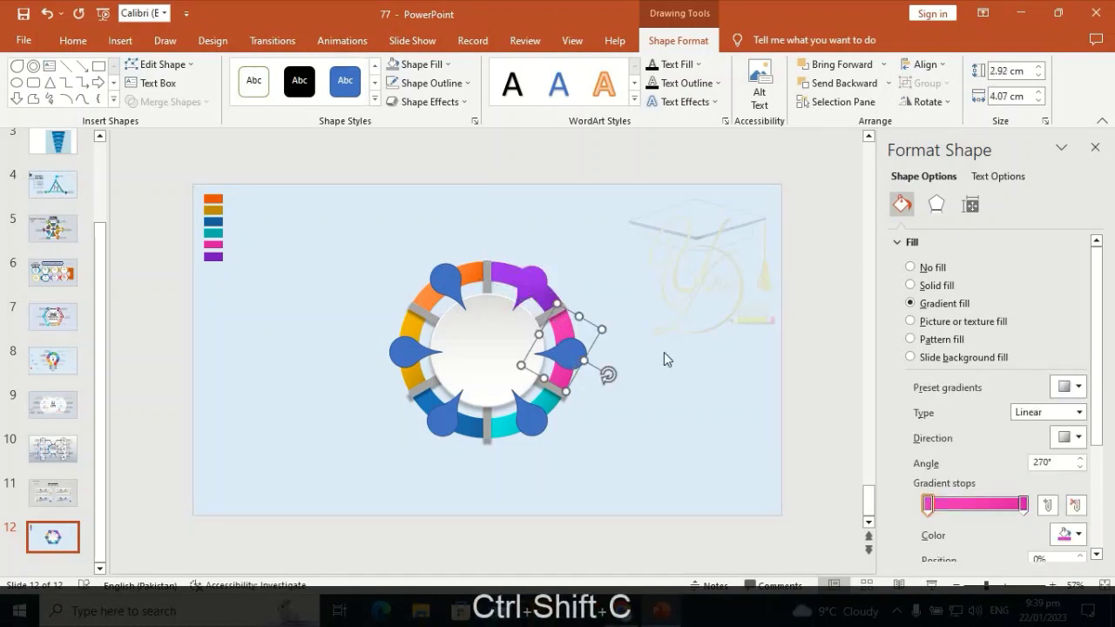
{"action": "left_click", "coordinate": [568, 352]}
{"action": "key", "text": "ctrl+shift+v"}
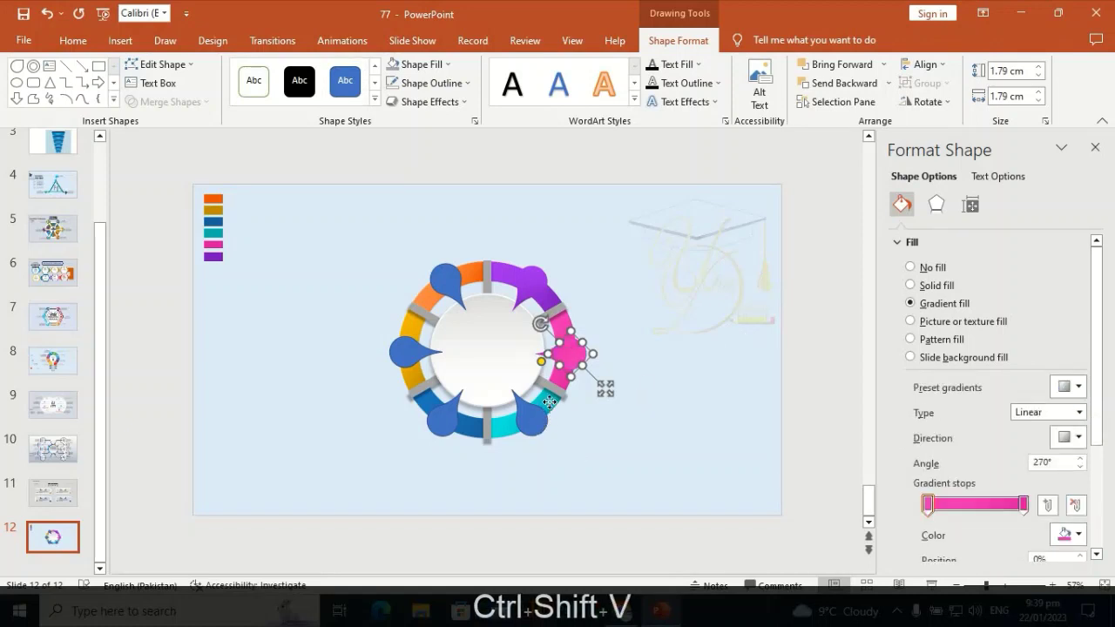
Apply the cyan and blue segments' gradients to the lower-right and lower-left teardrops.
{"action": "left_click", "coordinate": [551, 406]}
{"action": "key", "text": "ctrl+shift+c"}
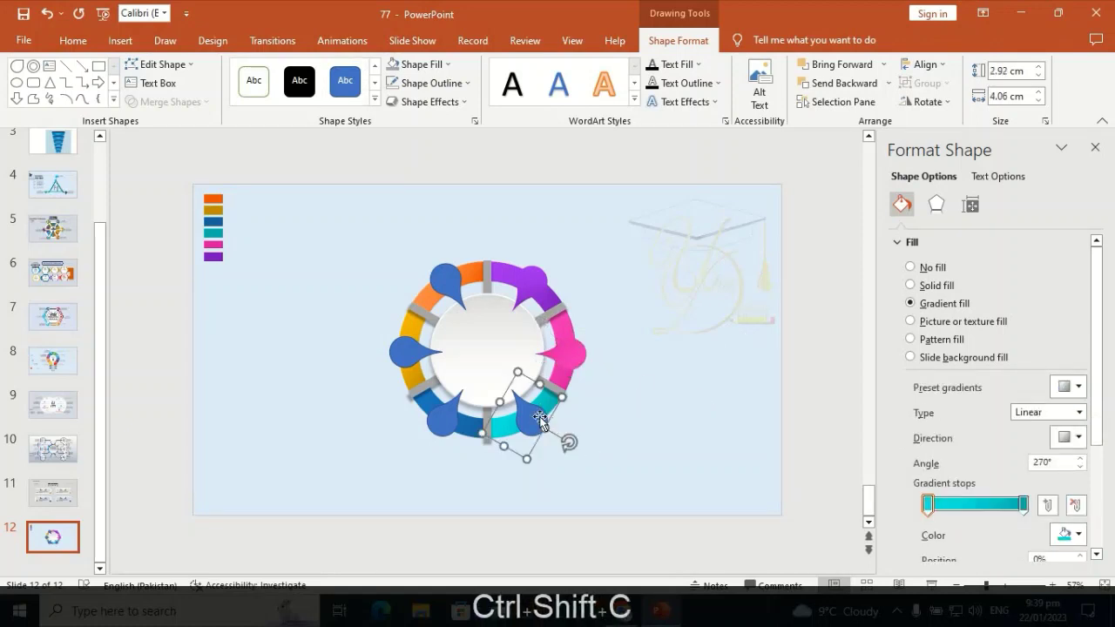
{"action": "left_click", "coordinate": [534, 418]}
{"action": "key", "text": "ctrl+shift+v"}
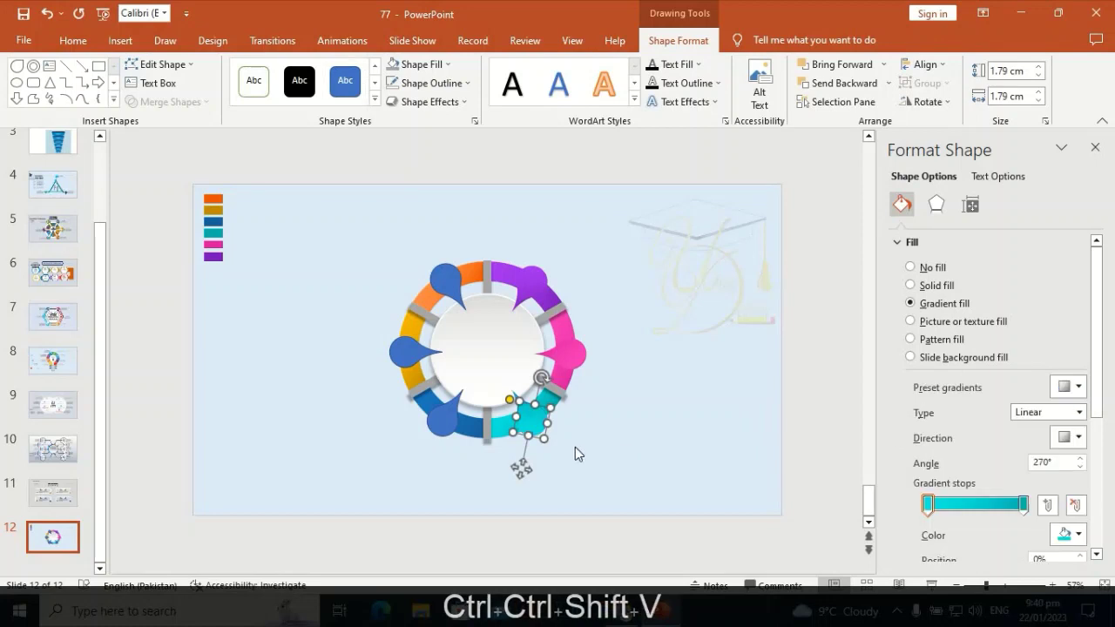
{"action": "left_click", "coordinate": [446, 420]}
{"action": "key", "text": "ctrl+shift+v"}
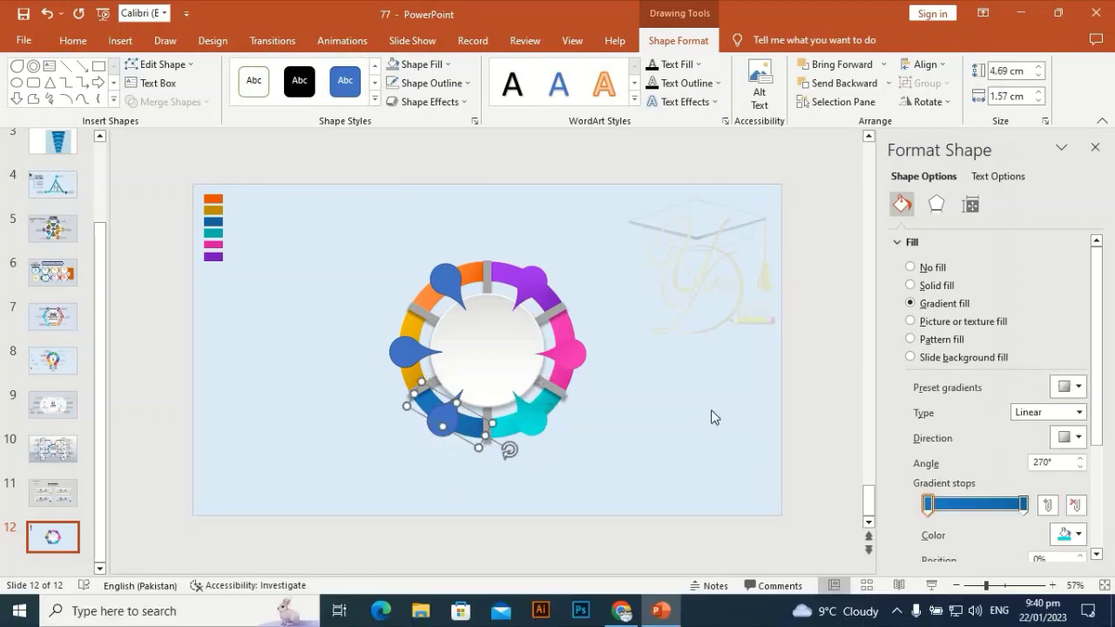
{"action": "left_click", "coordinate": [454, 416]}
{"action": "key", "text": "ctrl+shift+c"}
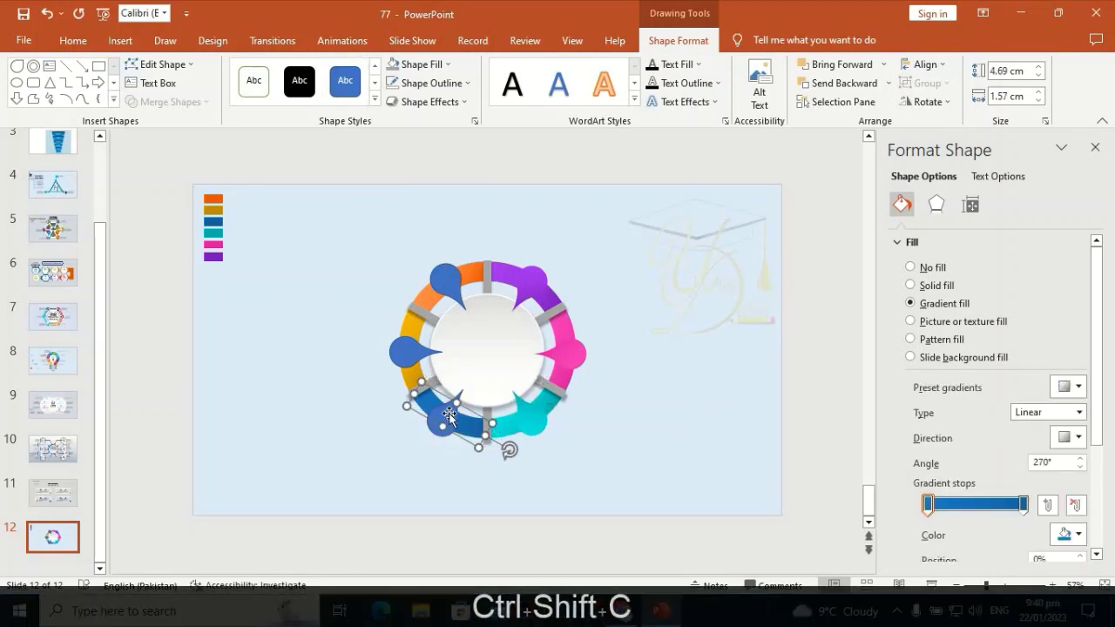
{"action": "left_click", "coordinate": [446, 413]}
{"action": "key", "text": "ctrl+shift+v"}
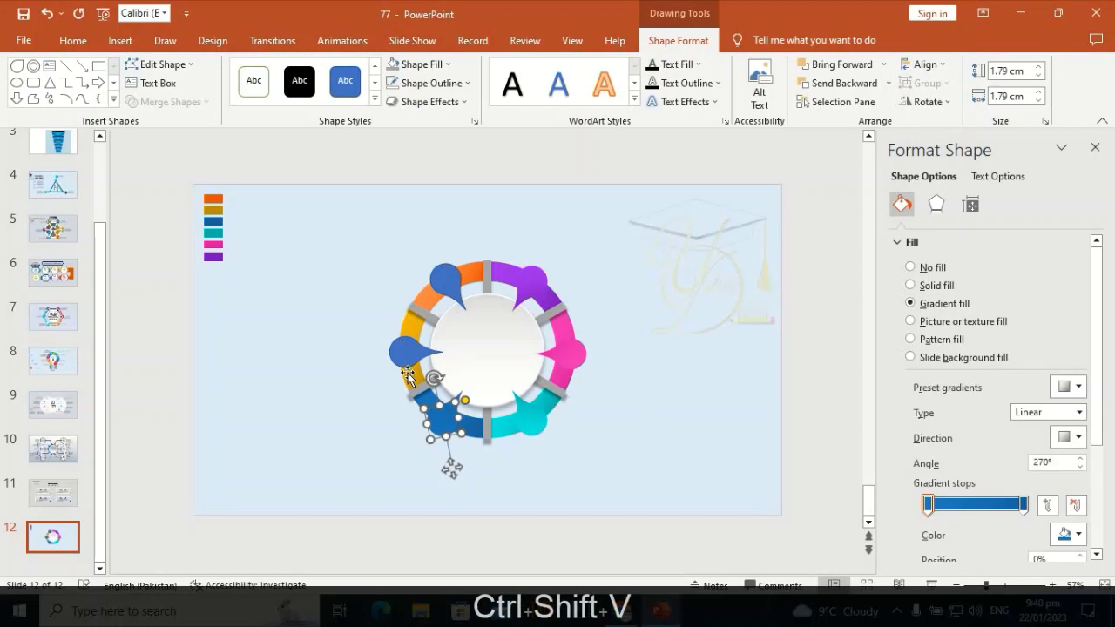
Give the left and top-left teardrops the yellow and orange segments' gradients.
{"action": "left_click", "coordinate": [405, 357]}
{"action": "key", "text": "ctrl+shift+c"}
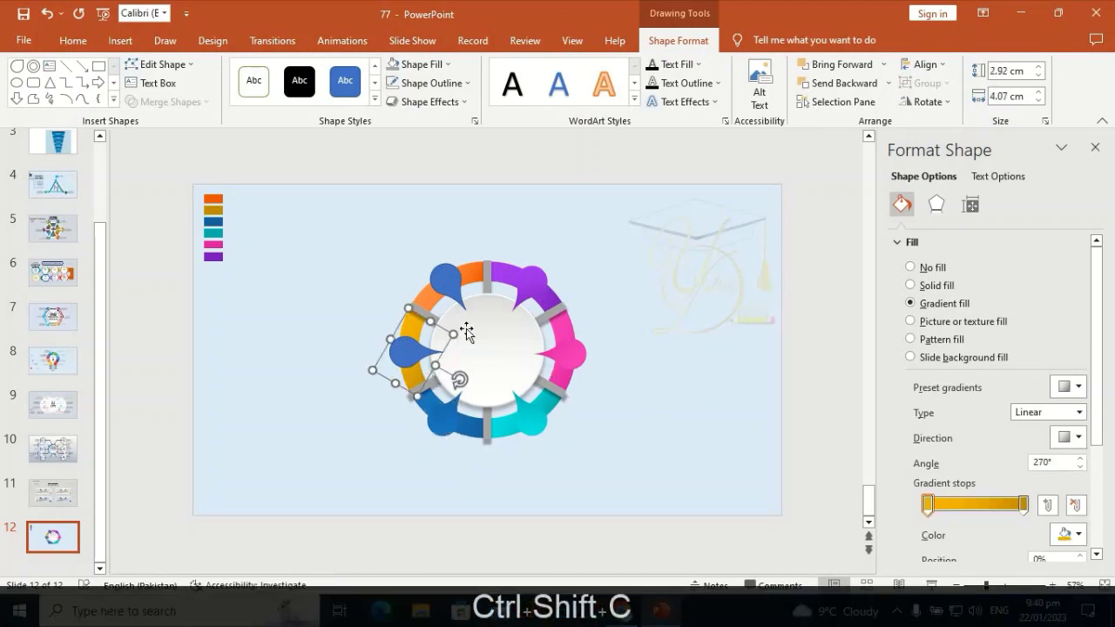
{"action": "left_click", "coordinate": [405, 355]}
{"action": "key", "text": "ctrl+shift+v"}
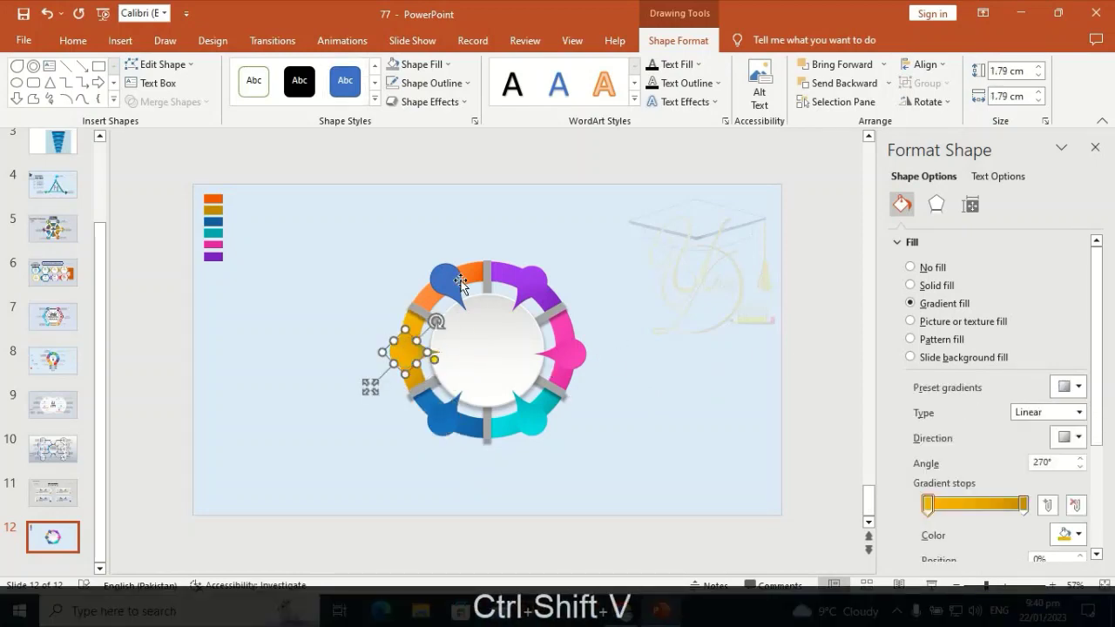
{"action": "left_click", "coordinate": [447, 279]}
{"action": "left_click", "coordinate": [731, 235]}
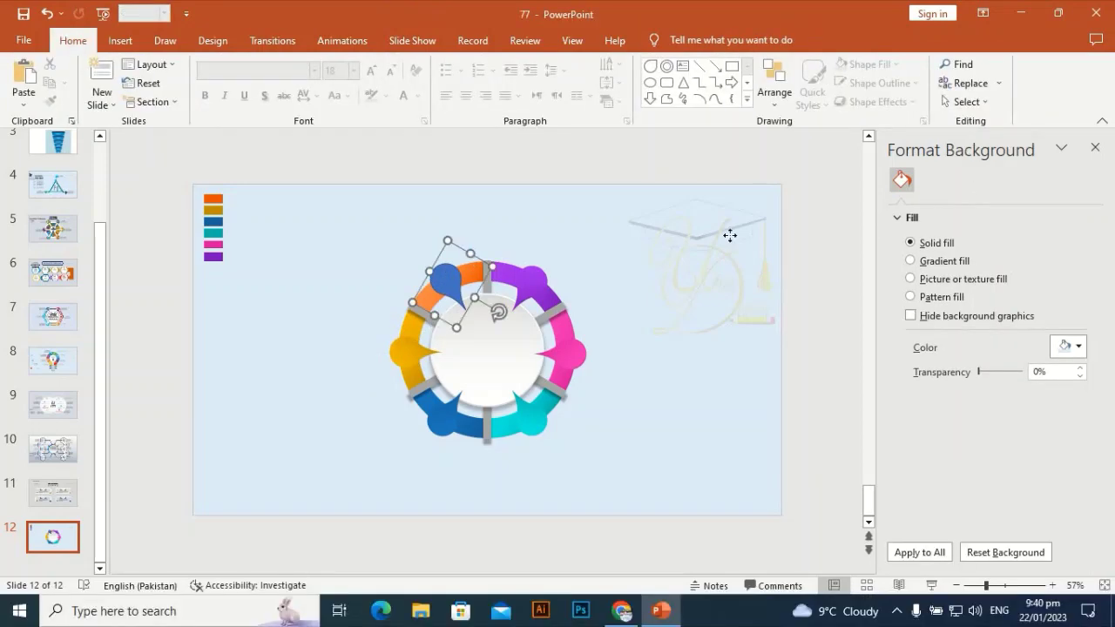
{"action": "left_click", "coordinate": [454, 285]}
{"action": "key", "text": "ctrl+shift+c"}
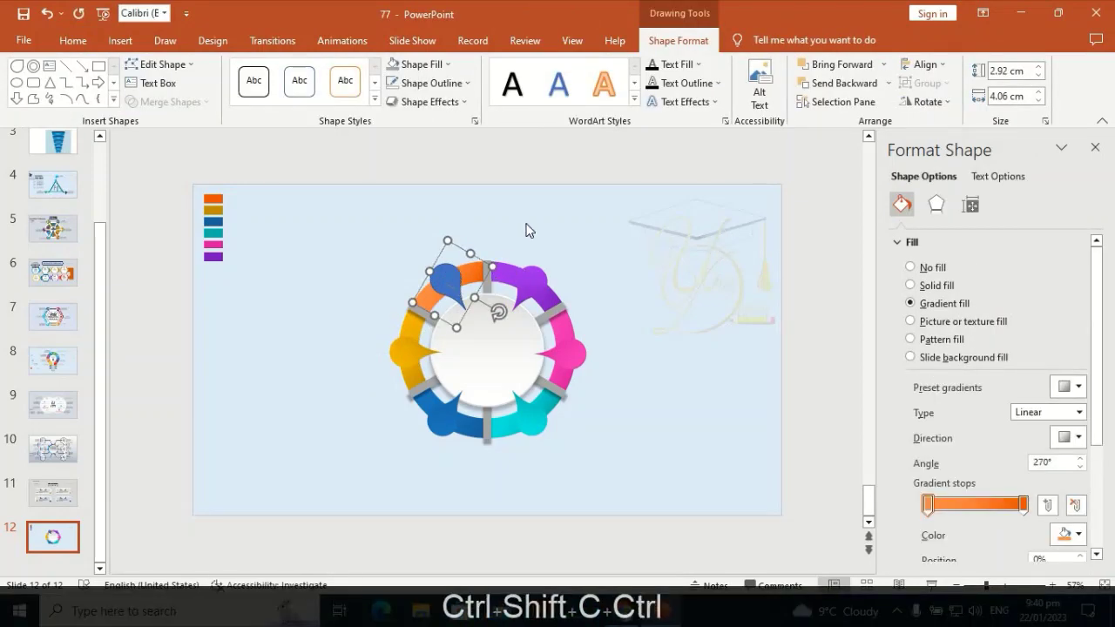
{"action": "left_click", "coordinate": [526, 229]}
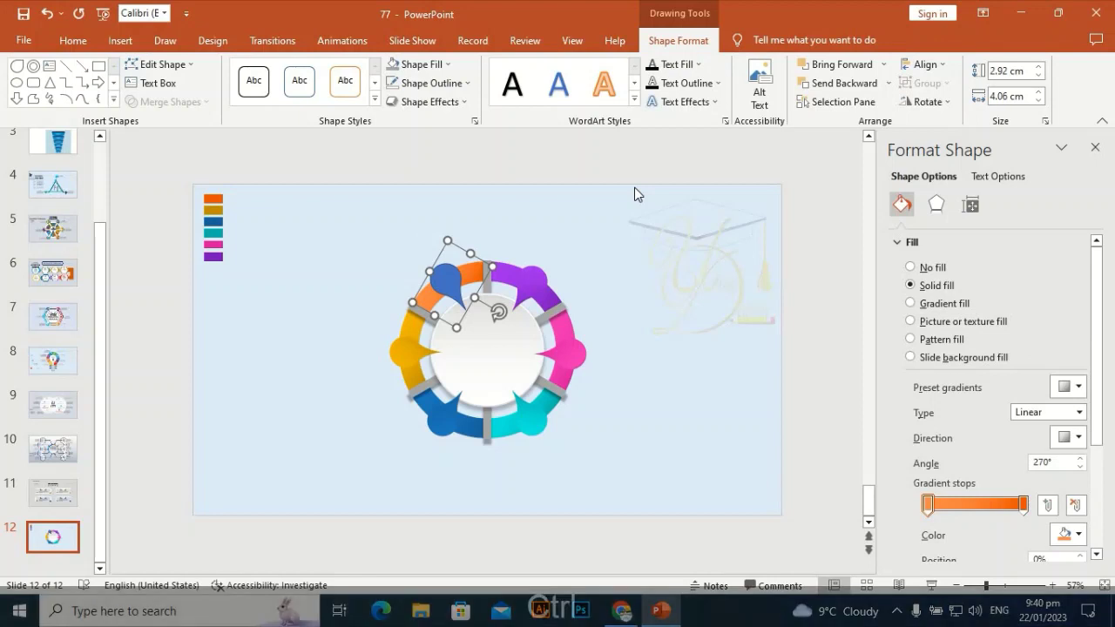
{"action": "key", "text": "ctrl+shift+c"}
{"action": "left_click", "coordinate": [446, 280]}
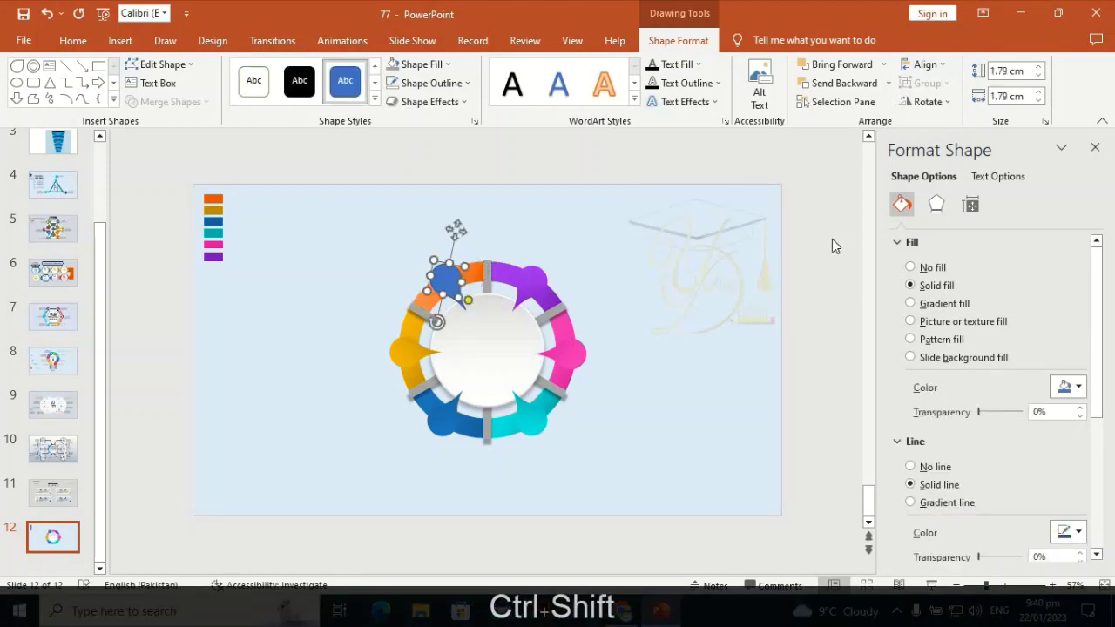
{"action": "key", "text": "ctrl+shift+v"}
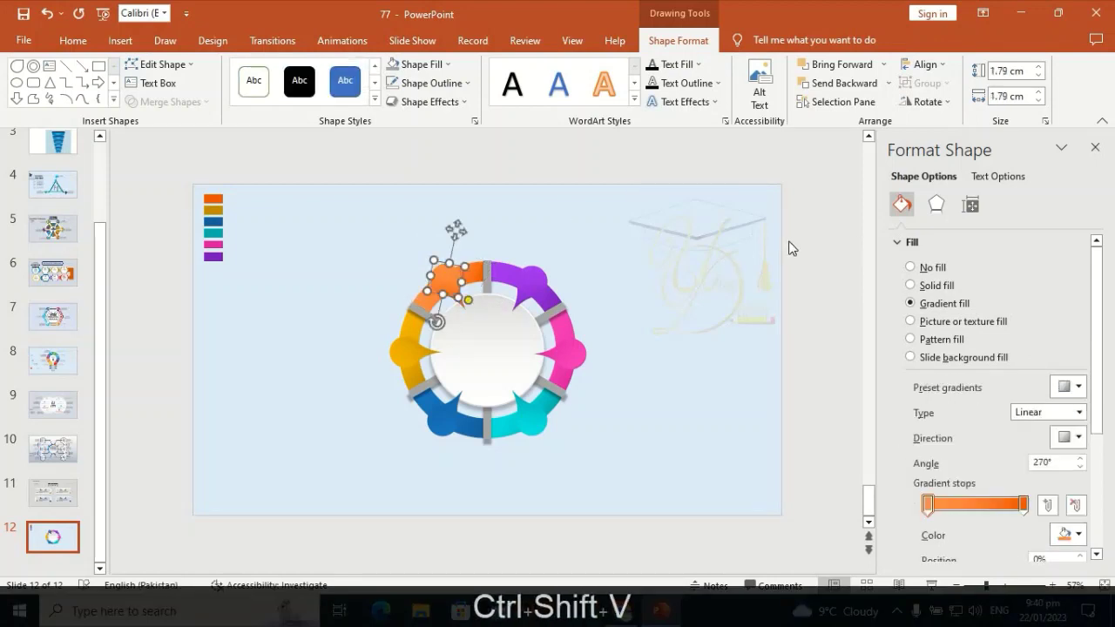
Give all teardrop markers an offset bottom shadow enlarged to 101% size.
{"action": "left_click", "coordinate": [540, 278], "text": "shift"}
{"action": "left_click", "coordinate": [569, 352], "text": "shift"}
{"action": "left_click", "coordinate": [529, 419], "text": "shift"}
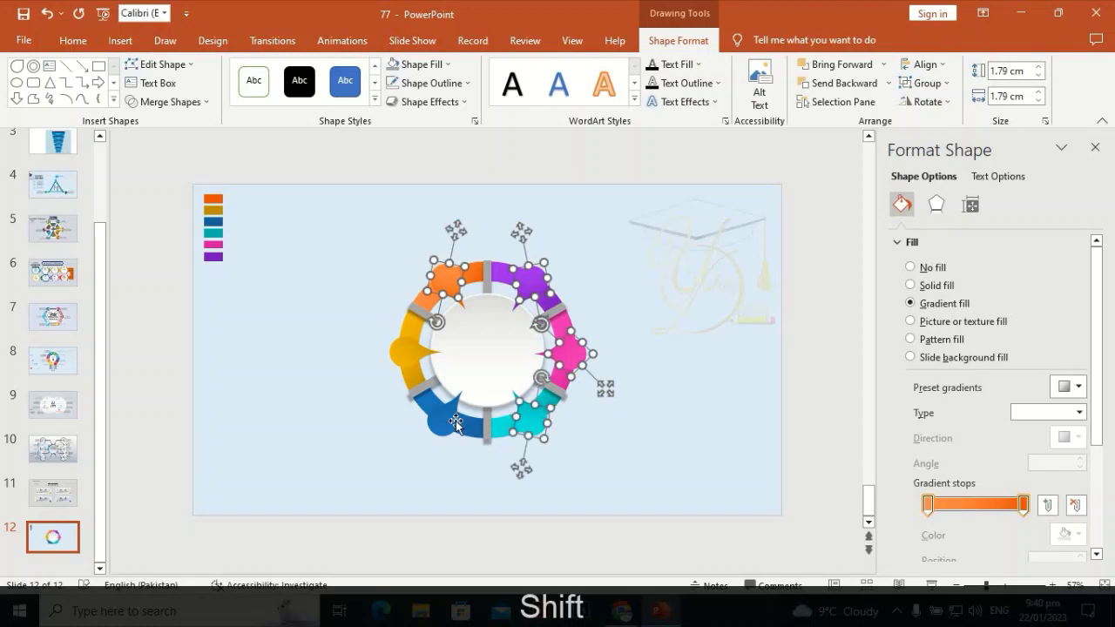
{"action": "left_click", "coordinate": [443, 420], "text": "shift"}
{"action": "left_click", "coordinate": [406, 354], "text": "shift"}
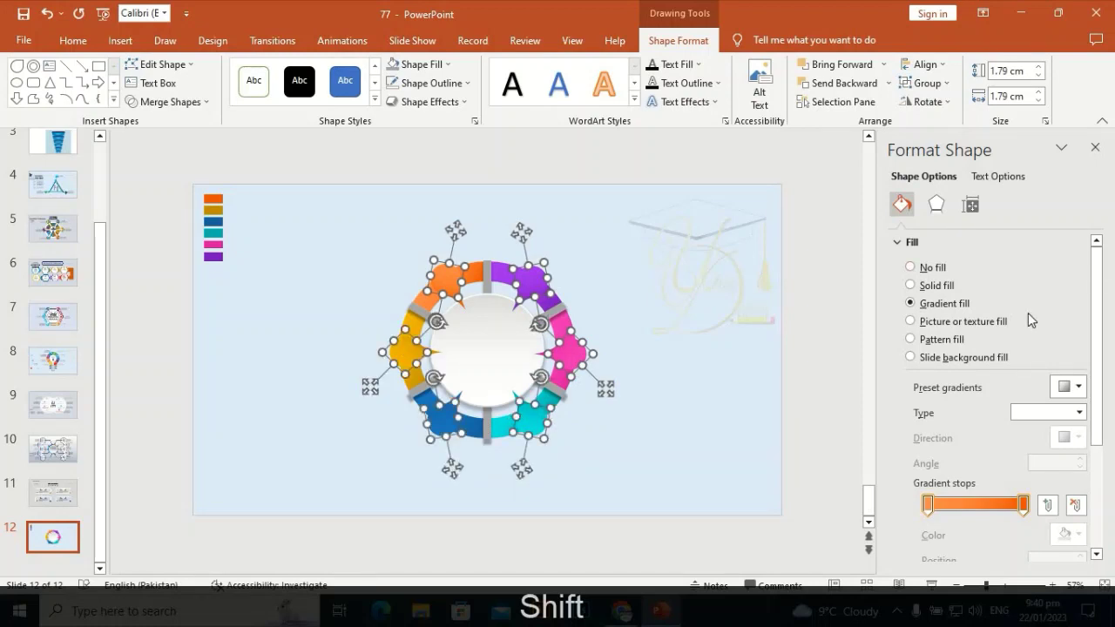
{"action": "left_click", "coordinate": [1070, 267]}
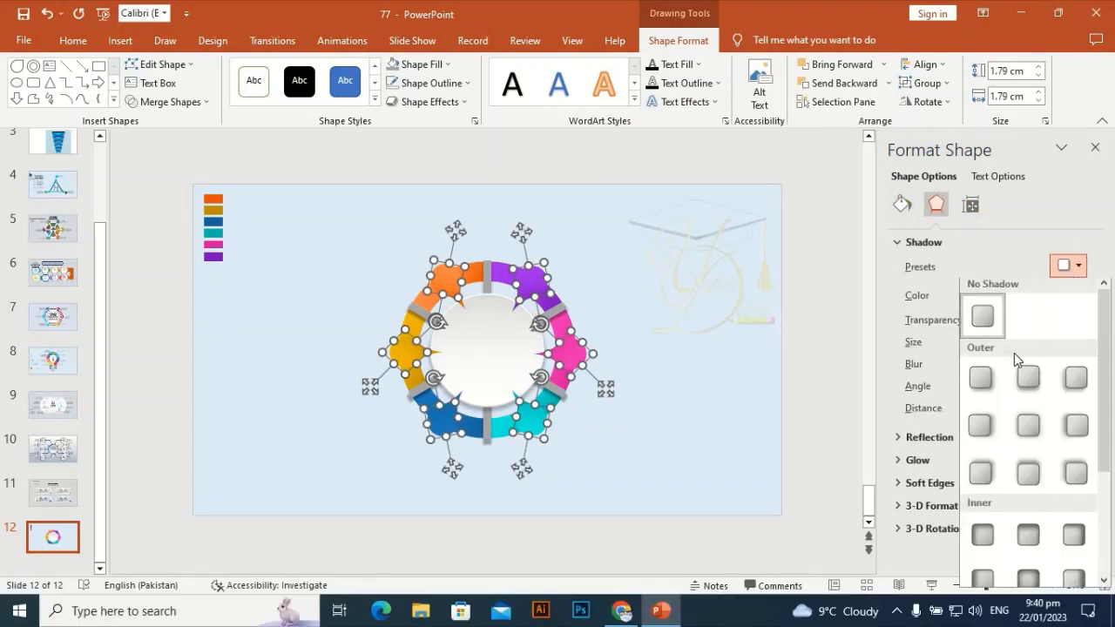
{"action": "left_click", "coordinate": [1028, 376]}
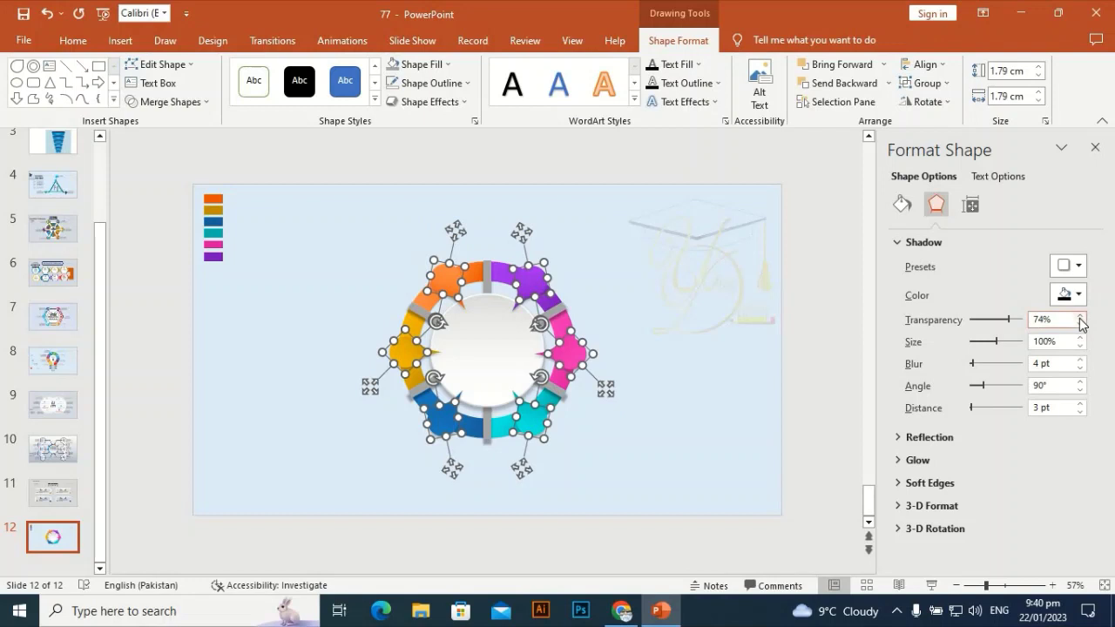
{"action": "left_click", "coordinate": [1081, 337]}
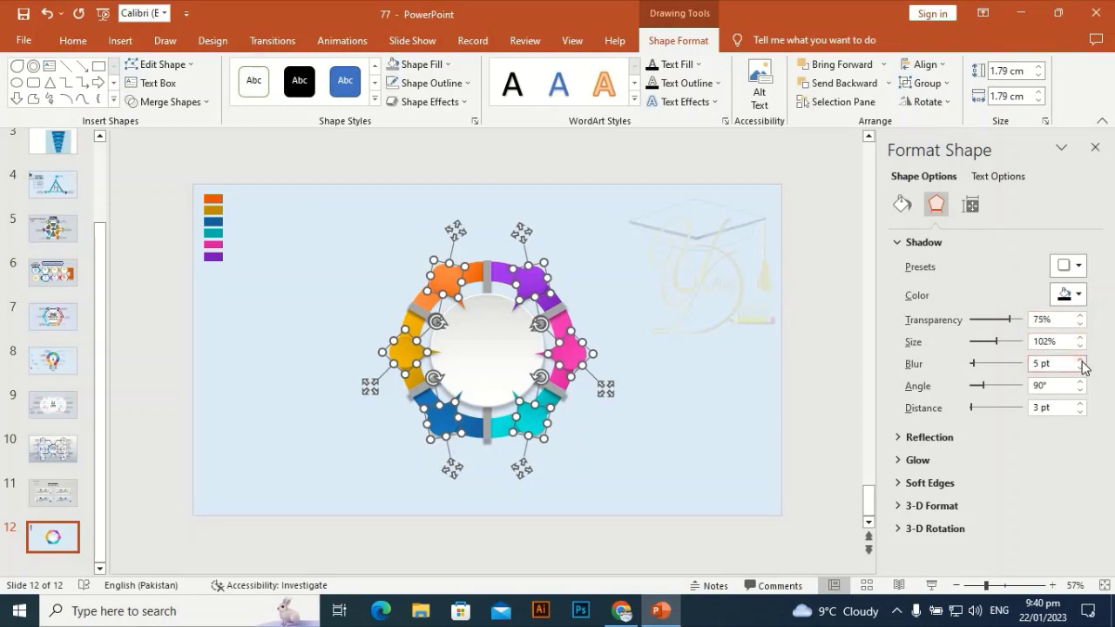
{"action": "left_click", "coordinate": [682, 240]}
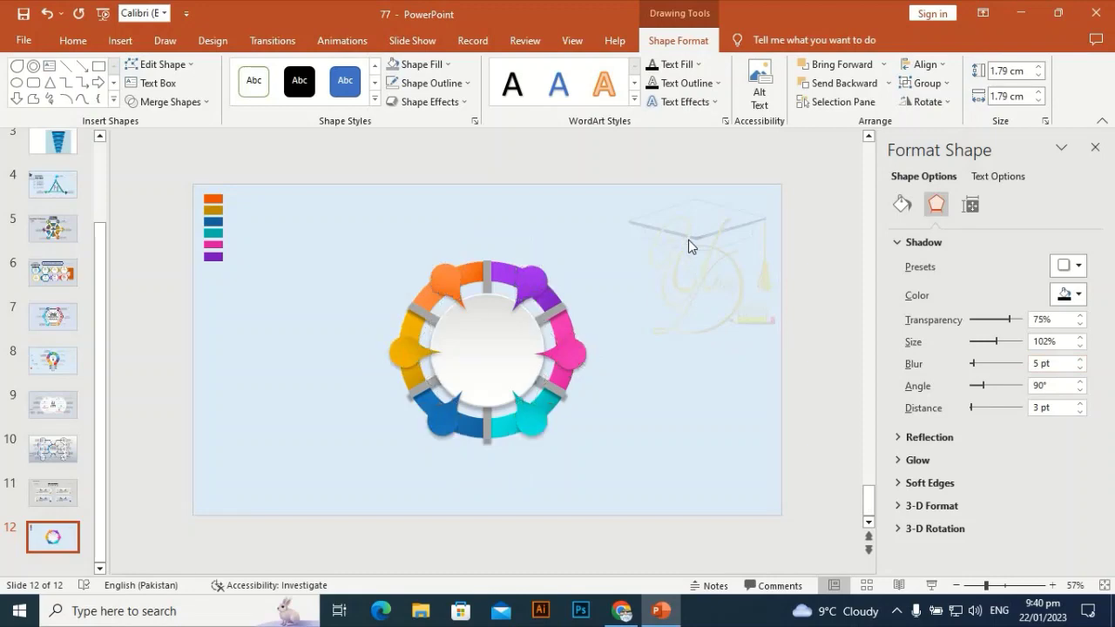
Bring the white centre circle to the front, above the teardrop tips.
{"action": "left_click", "coordinate": [498, 358]}
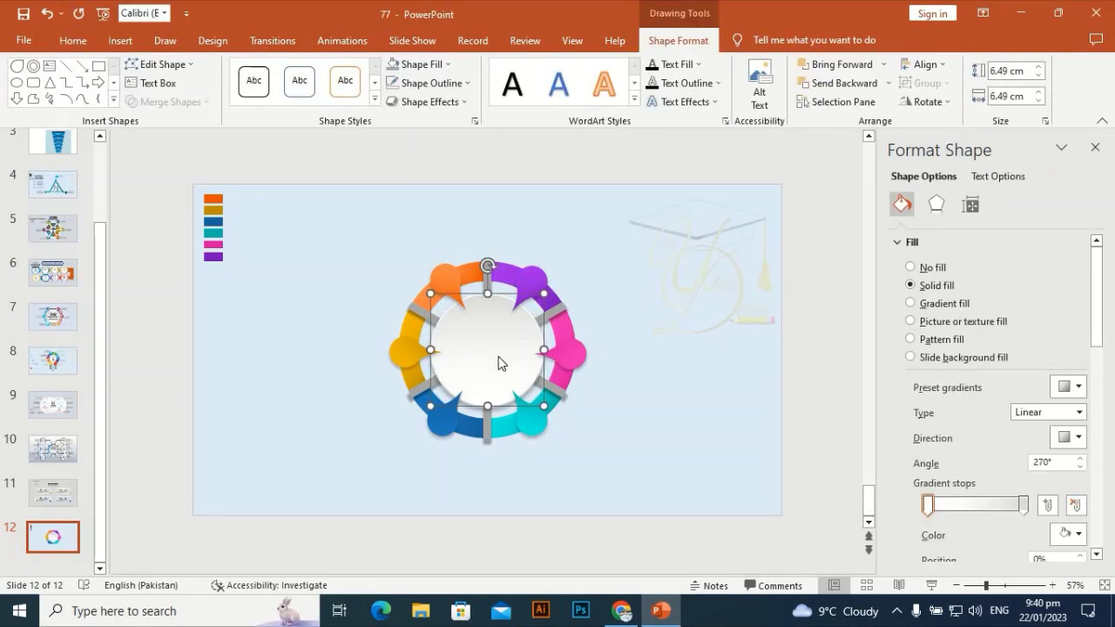
{"action": "right_click", "coordinate": [499, 356]}
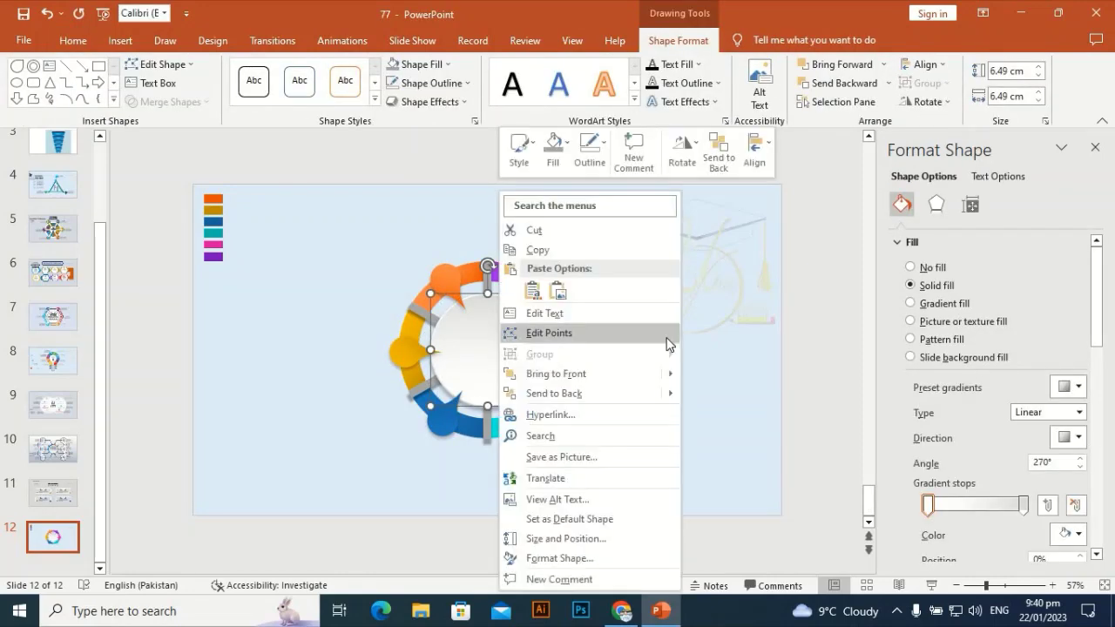
{"action": "left_click", "coordinate": [608, 377]}
{"action": "left_click", "coordinate": [727, 269]}
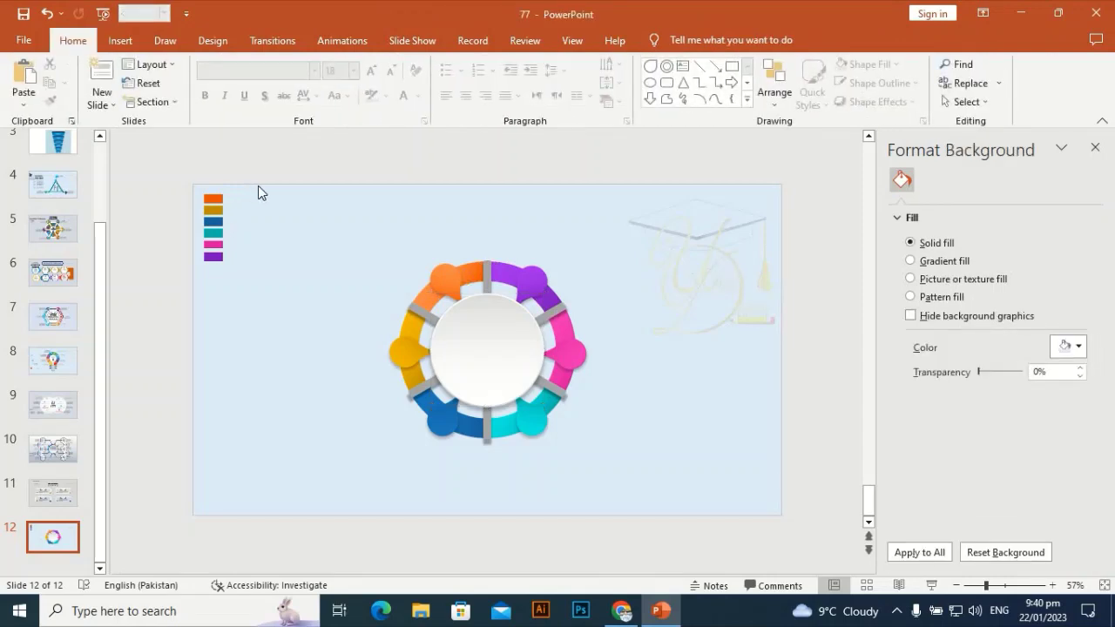
{"action": "left_click", "coordinate": [120, 40]}
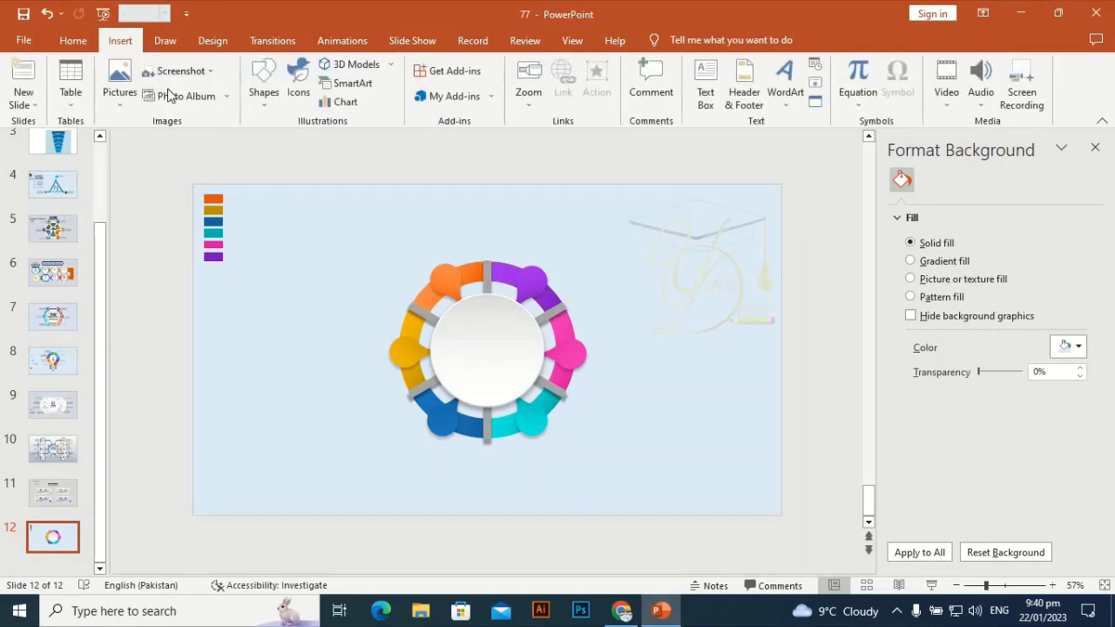
Draw a rectangle and move it to the top-left above the ring.
{"action": "left_click", "coordinate": [264, 89]}
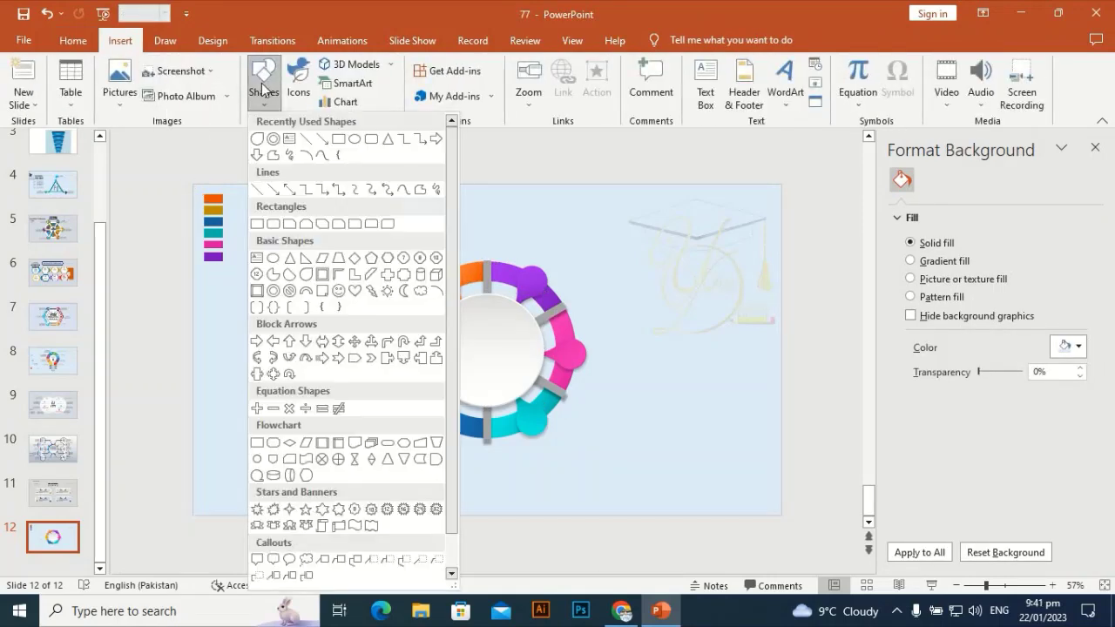
{"action": "left_click", "coordinate": [387, 225]}
{"action": "left_click_drag", "start_coordinate": [223, 309], "coordinate": [366, 359]}
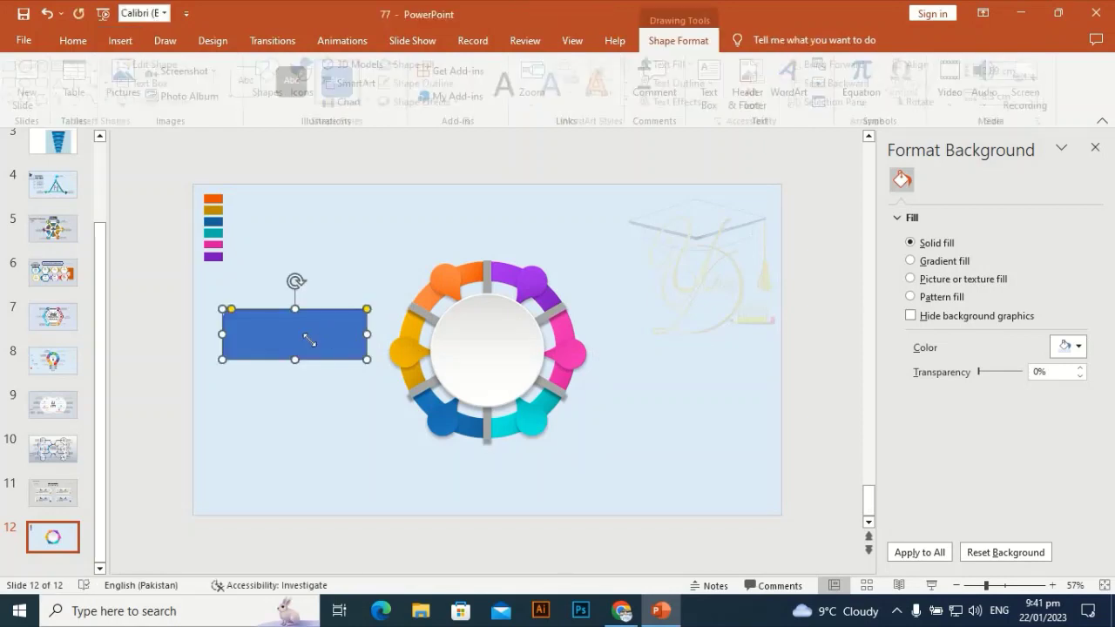
{"action": "left_click_drag", "start_coordinate": [308, 336], "coordinate": [339, 238]}
Give the rectangle the orange ring segment's gradient formatting.
{"action": "left_click", "coordinate": [448, 283]}
{"action": "key", "text": "ctrl+shift"}
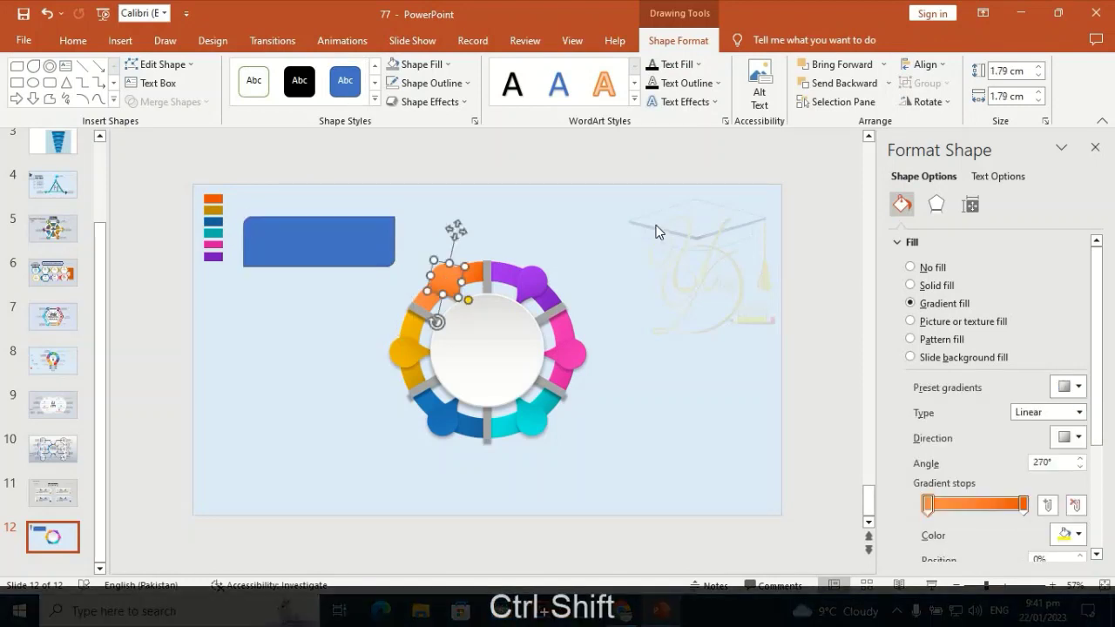
{"action": "key", "text": "ctrl+shift+c"}
{"action": "left_click", "coordinate": [279, 239]}
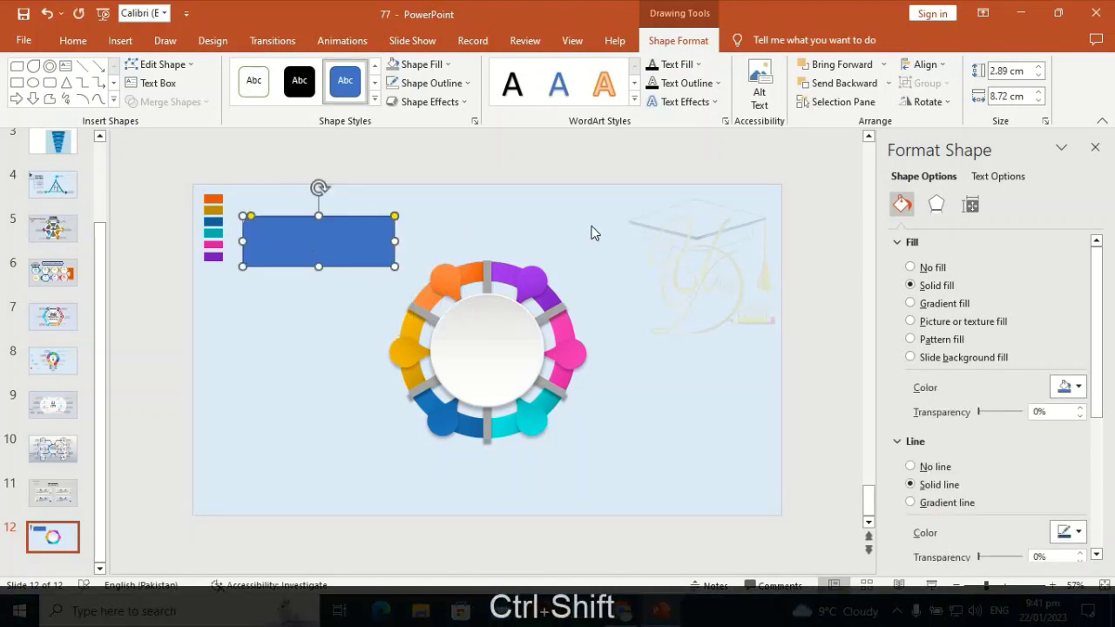
{"action": "key", "text": "ctrl+shift+v"}
{"action": "left_click", "coordinate": [495, 227]}
Duplicate the orange rectangle and place the copy over the original.
{"action": "left_click", "coordinate": [306, 233]}
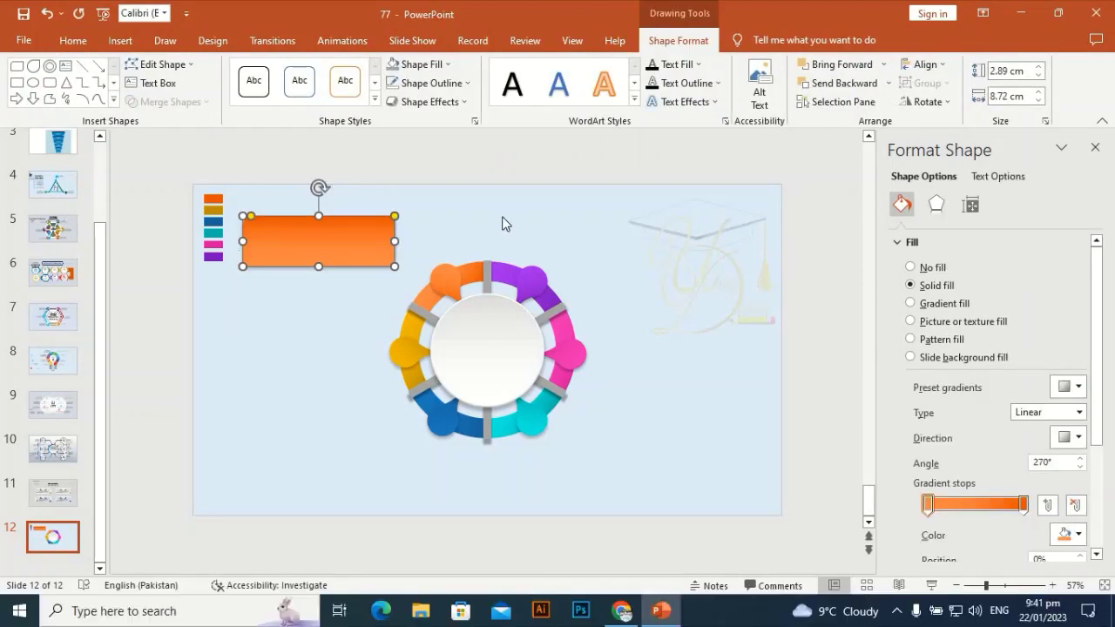
{"action": "key", "text": "ctrl+d"}
{"action": "mouse_move", "coordinate": [301, 241]}
{"action": "left_mouse_down"}
{"action": "mouse_move", "coordinate": [249, 236]}
{"action": "mouse_move", "coordinate": [288, 244]}
{"action": "left_mouse_up"}
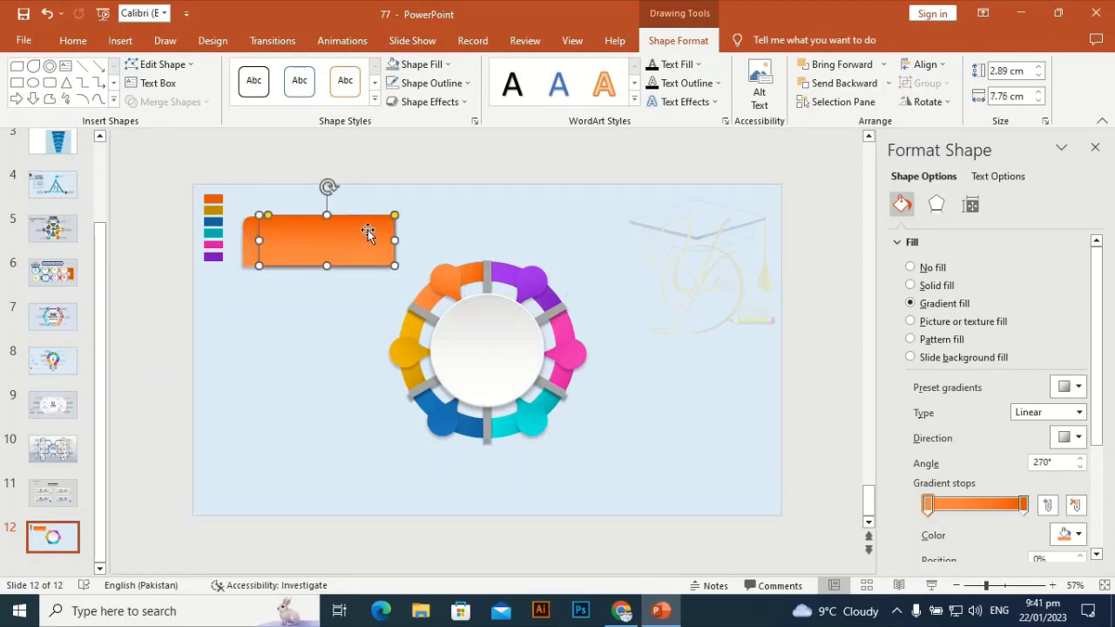
Give the front rectangle the centre circle's white gradient and nudge it left to expose an orange tab.
{"action": "left_click", "coordinate": [473, 352]}
{"action": "key", "text": "ctrl+shift+c"}
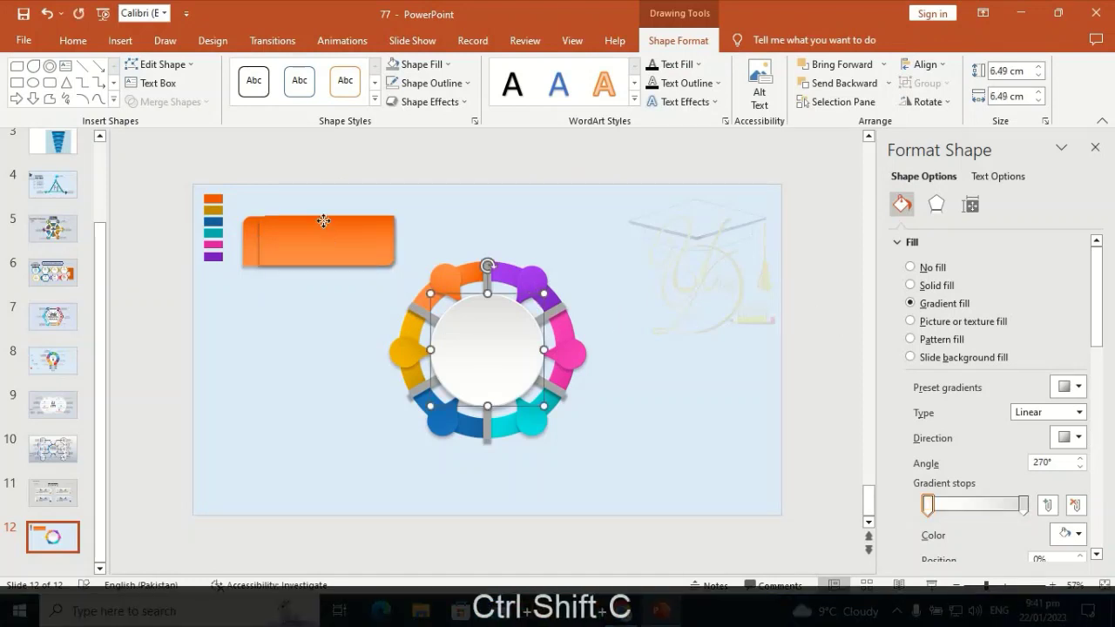
{"action": "left_click", "coordinate": [318, 222]}
{"action": "key", "text": "ctrl+shift+v"}
{"action": "left_click", "coordinate": [552, 232]}
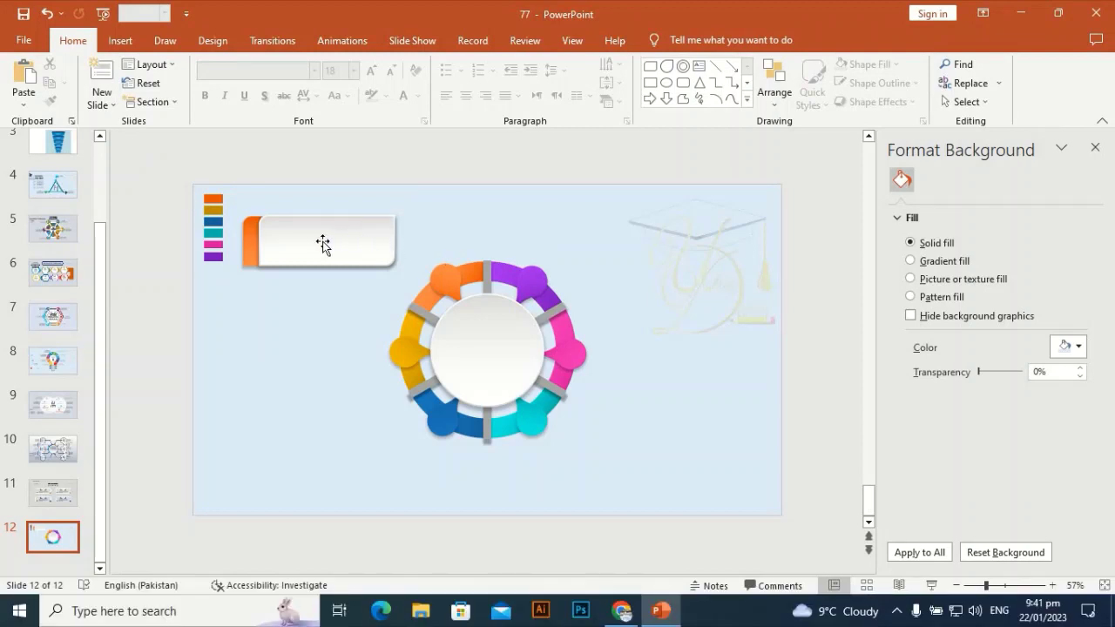
{"action": "left_click", "coordinate": [246, 241]}
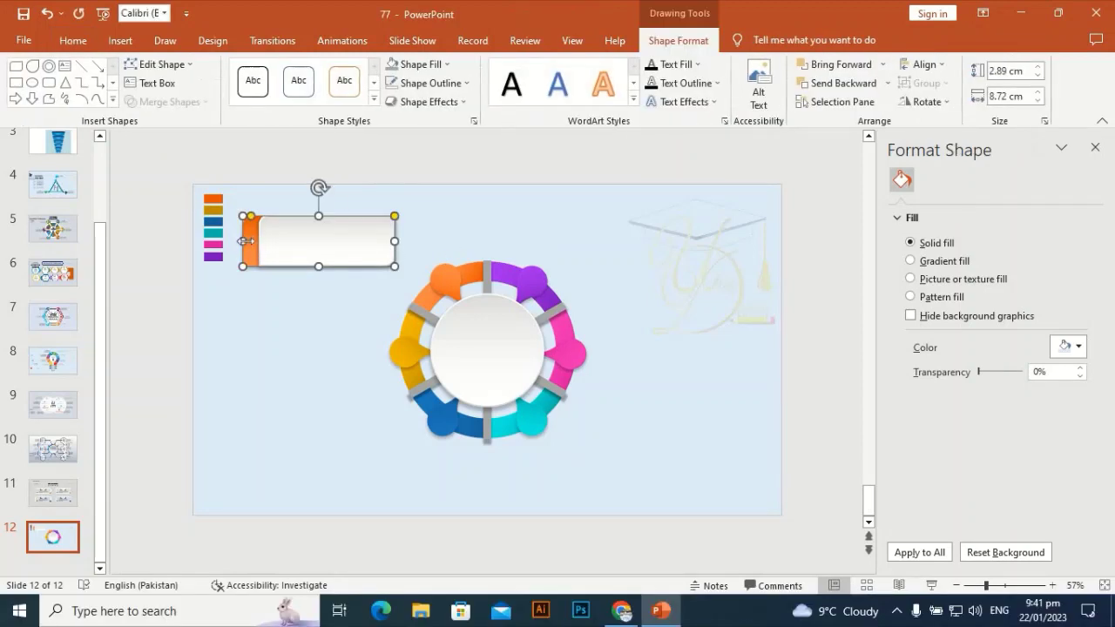
{"action": "key", "text": "Left"}
{"action": "key", "text": "Left"}
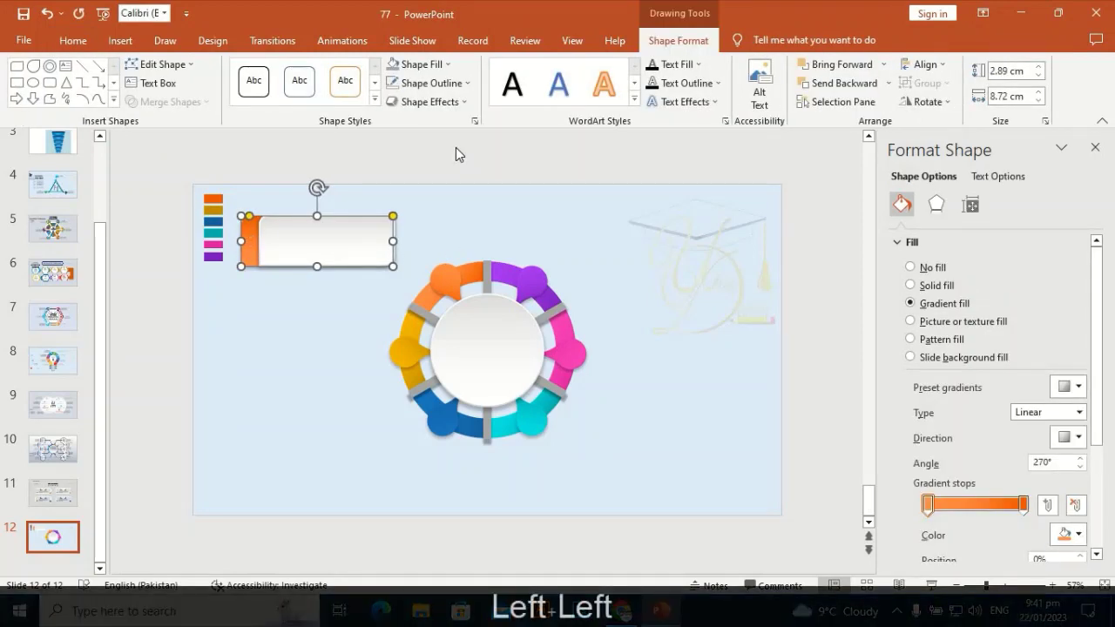
{"action": "left_click", "coordinate": [423, 218]}
{"action": "mouse_move", "coordinate": [427, 194]}
{"action": "left_mouse_down"}
{"action": "mouse_move", "coordinate": [399, 235]}
{"action": "mouse_move", "coordinate": [290, 336]}
{"action": "mouse_move", "coordinate": [400, 199]}
{"action": "mouse_move", "coordinate": [427, 195]}
{"action": "left_mouse_up"}
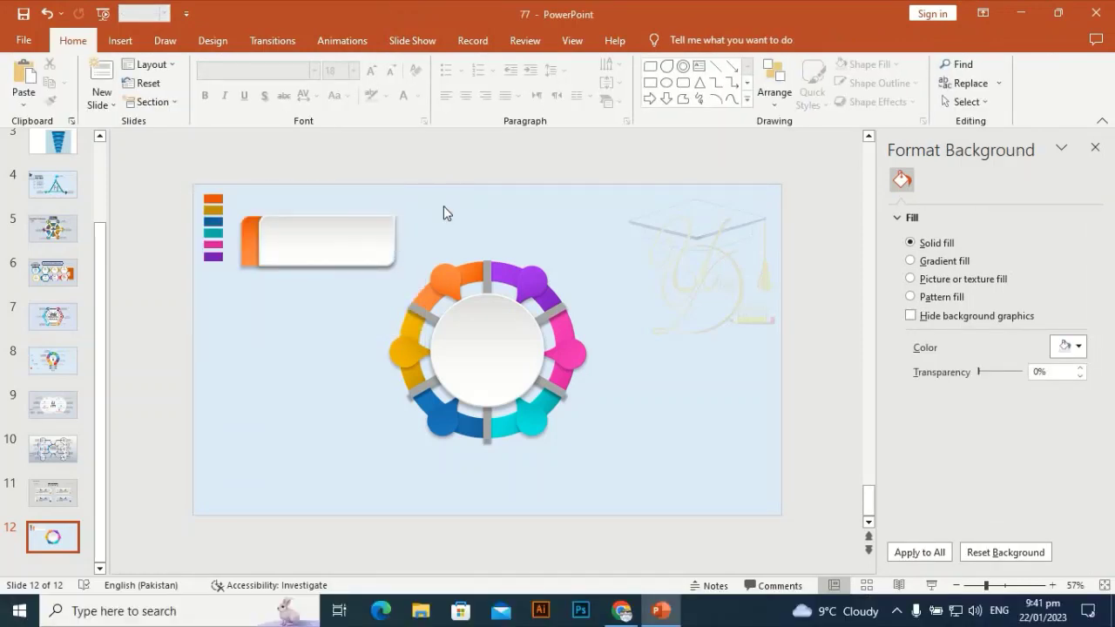
Copy the DESIGN INFOGRAPHIC title and Lorem ipsum text from slide 11 onto slide 12.
{"action": "left_click", "coordinate": [51, 493]}
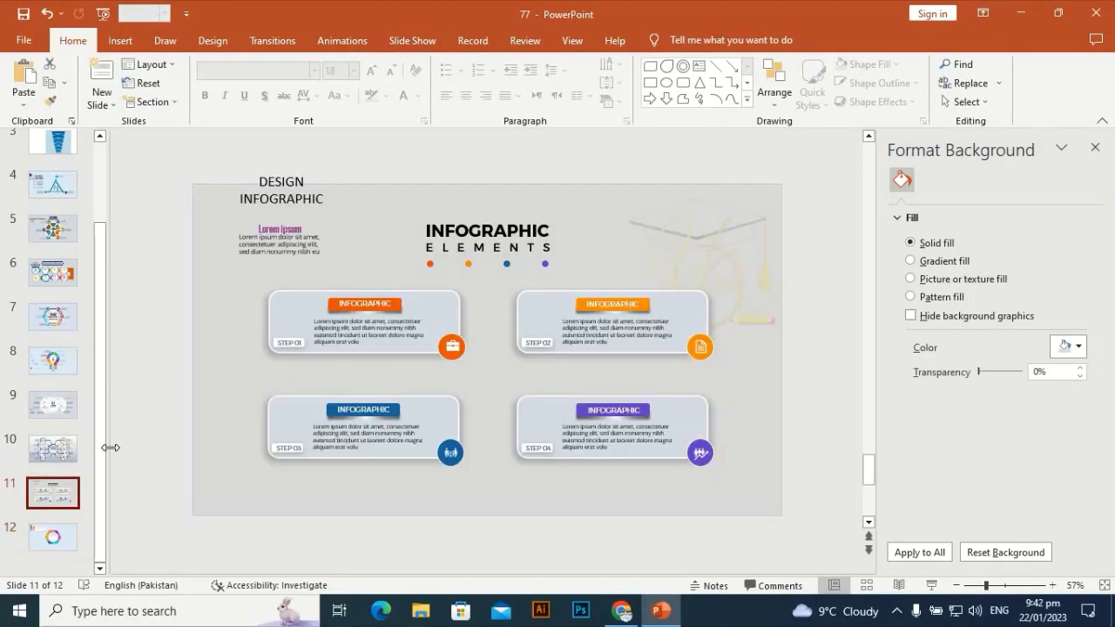
{"action": "left_click", "coordinate": [290, 171]}
{"action": "left_click", "coordinate": [272, 231], "text": "shift"}
{"action": "key", "text": "ctrl+shift+c"}
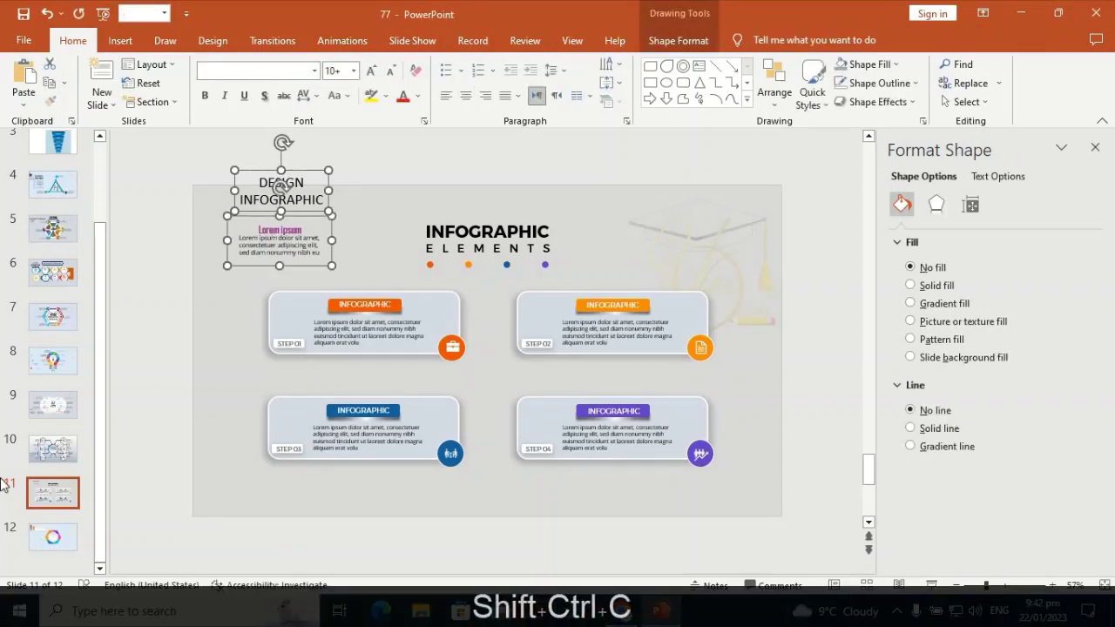
{"action": "left_click", "coordinate": [50, 547]}
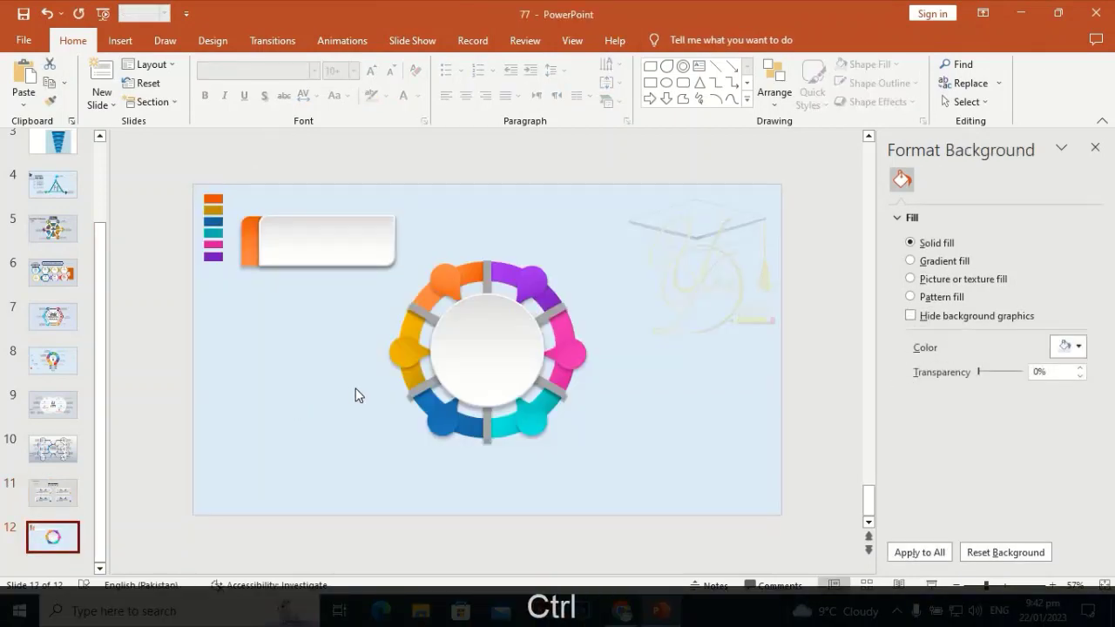
{"action": "key", "text": "ctrl+v"}
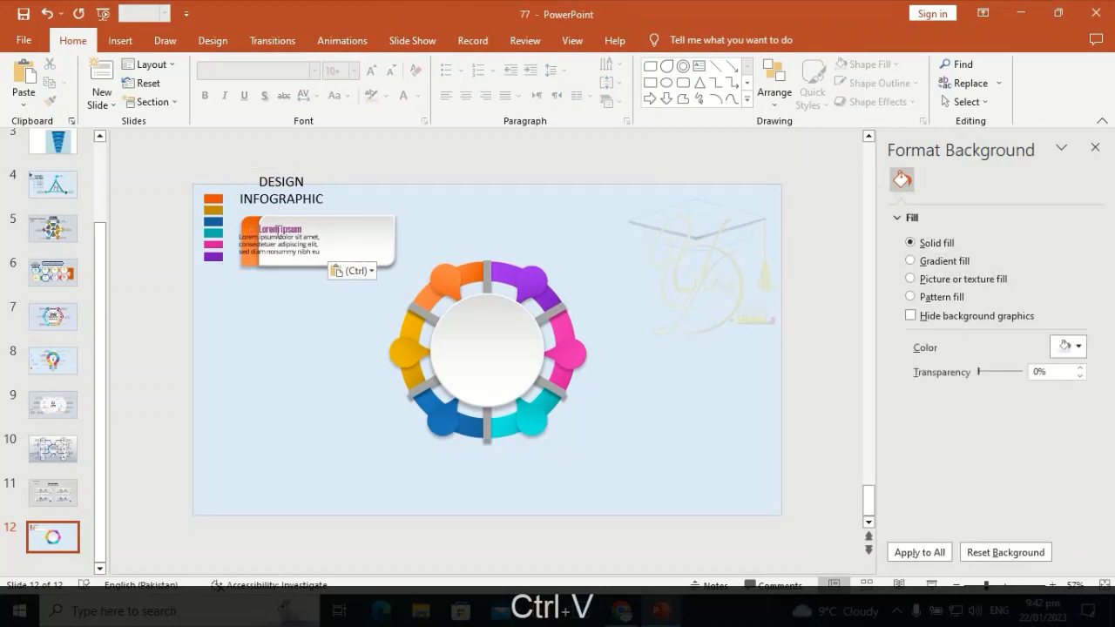
Centre and recolour the callout text, then duplicate the callout with its text.
{"action": "left_click_drag", "start_coordinate": [265, 221], "coordinate": [306, 228]}
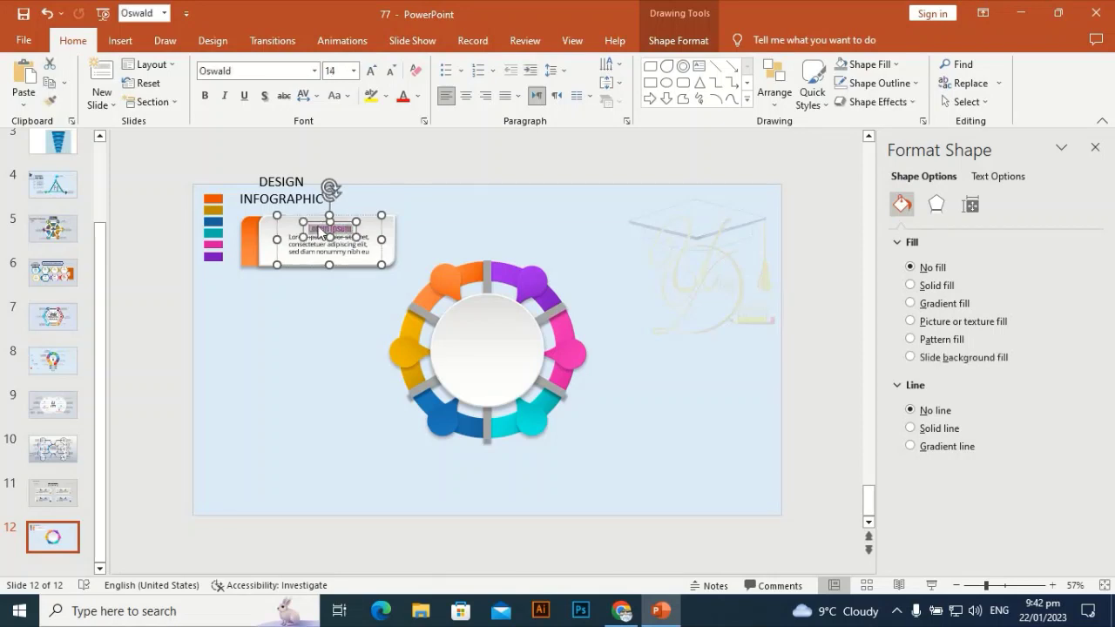
{"action": "left_click", "coordinate": [418, 97]}
{"action": "left_click", "coordinate": [419, 159]}
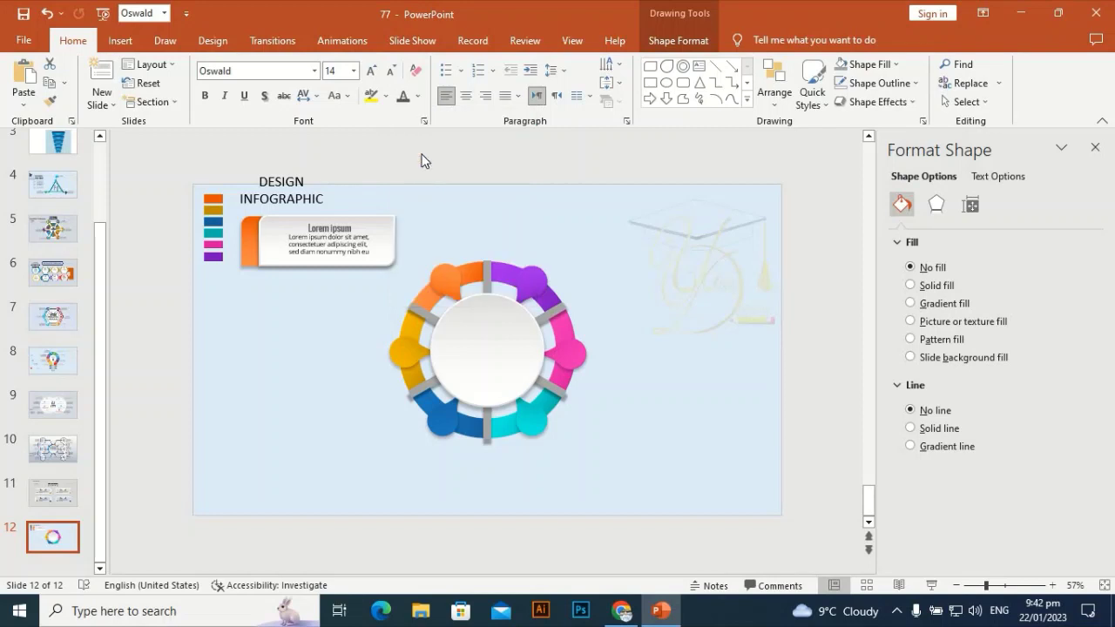
{"action": "left_click", "coordinate": [410, 195]}
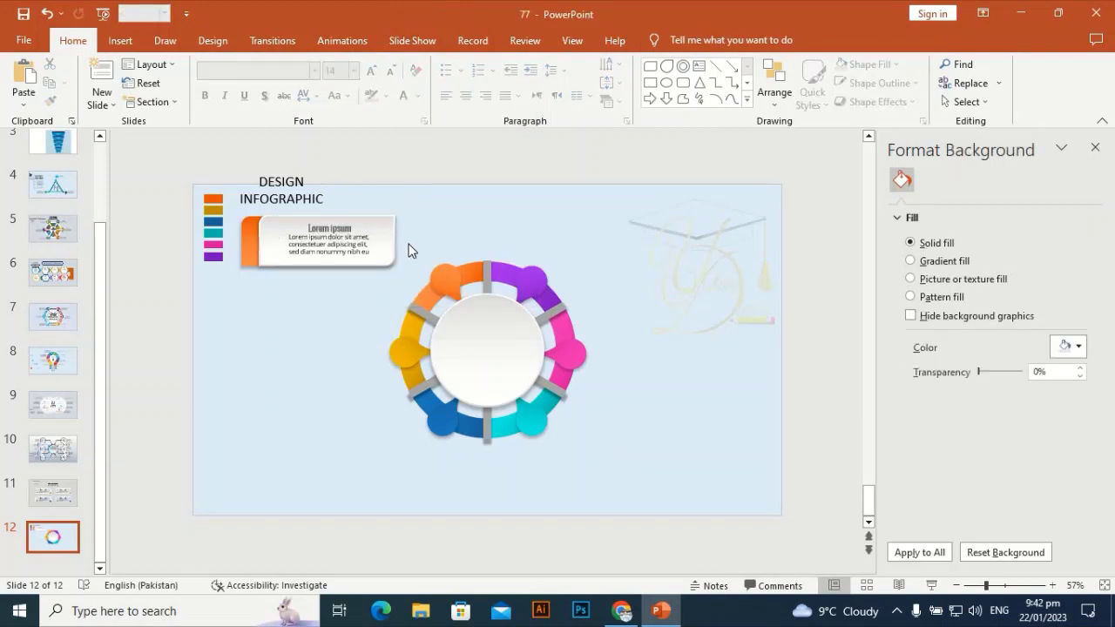
{"action": "left_click_drag", "start_coordinate": [362, 275], "coordinate": [221, 299]}
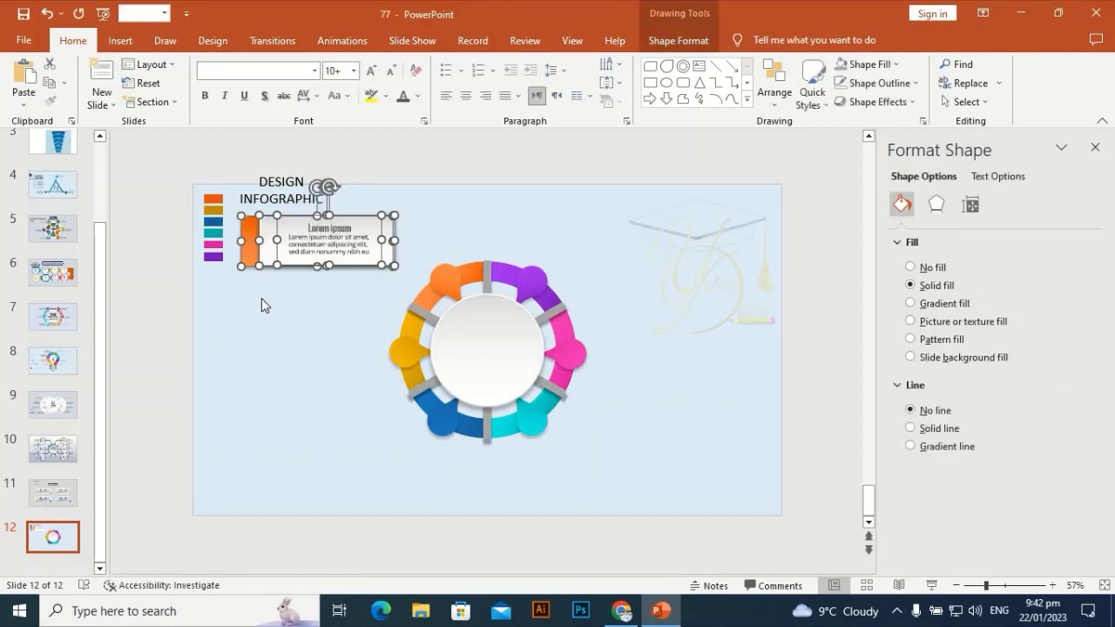
{"action": "key", "text": "ctrl+d"}
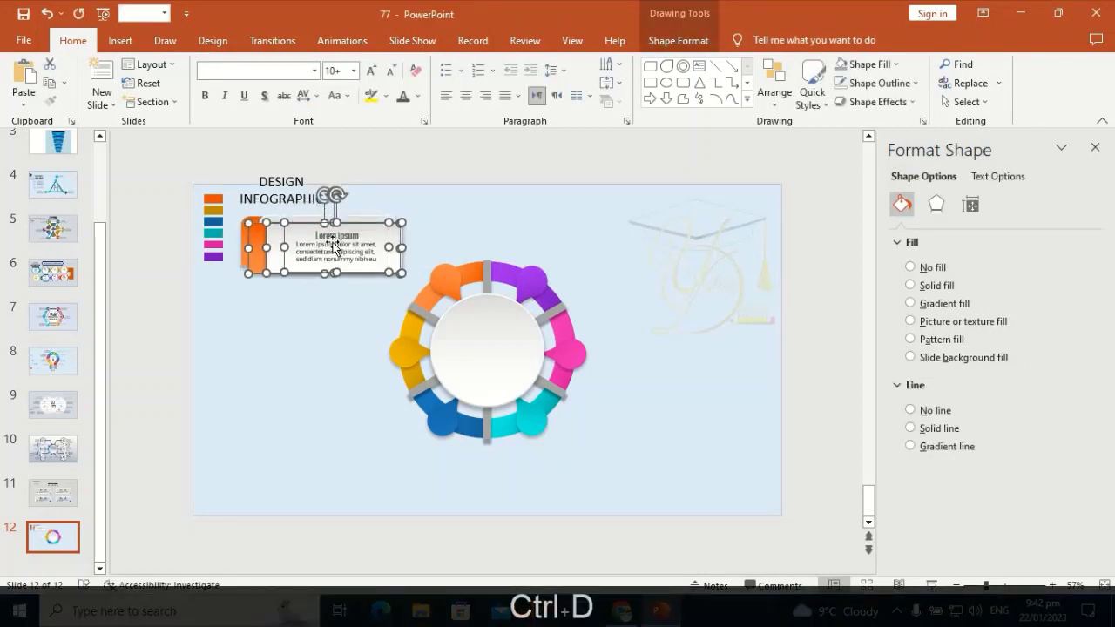